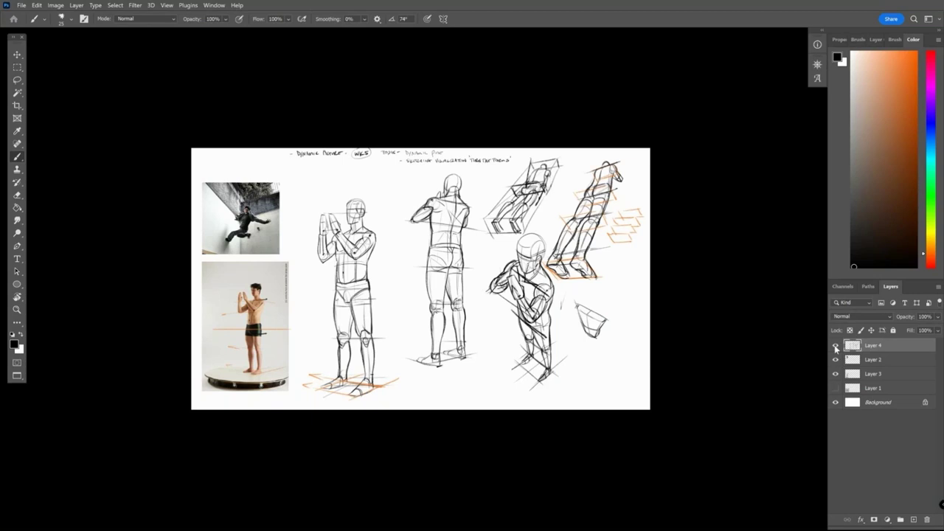
- Hide the existing sketches on Layer 4 and add a new empty layer above them for the figure drawing
click(913, 520)
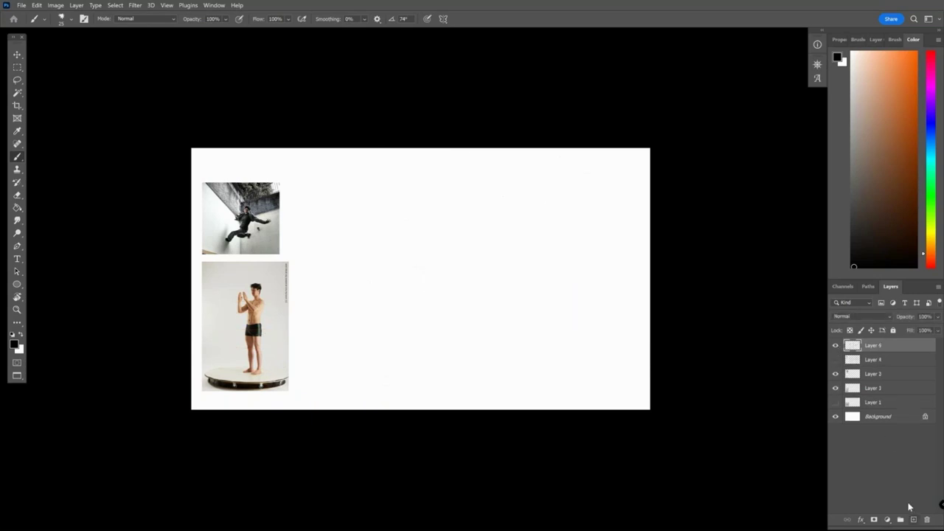
key(ctrl+plus)
drag(380, 347, 573, 364)
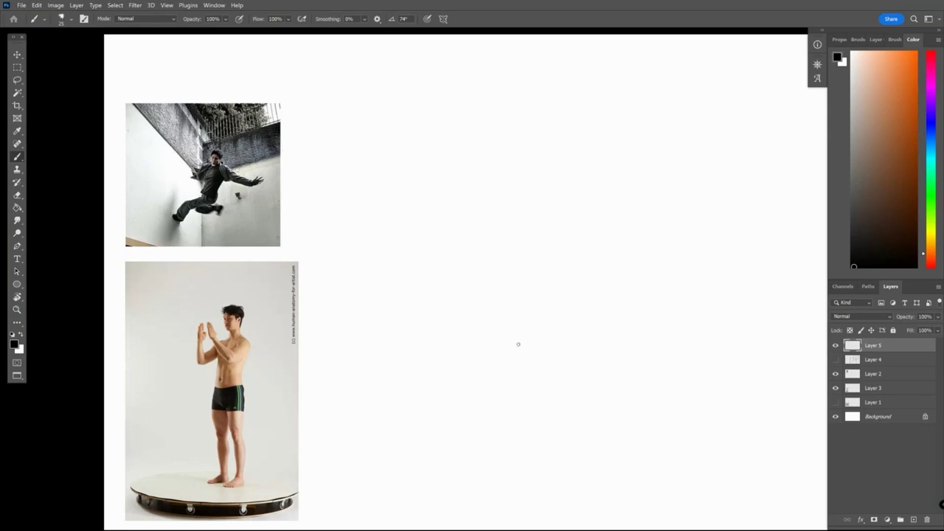
scroll(519, 344, left, 3)
scroll(509, 325, up, 2)
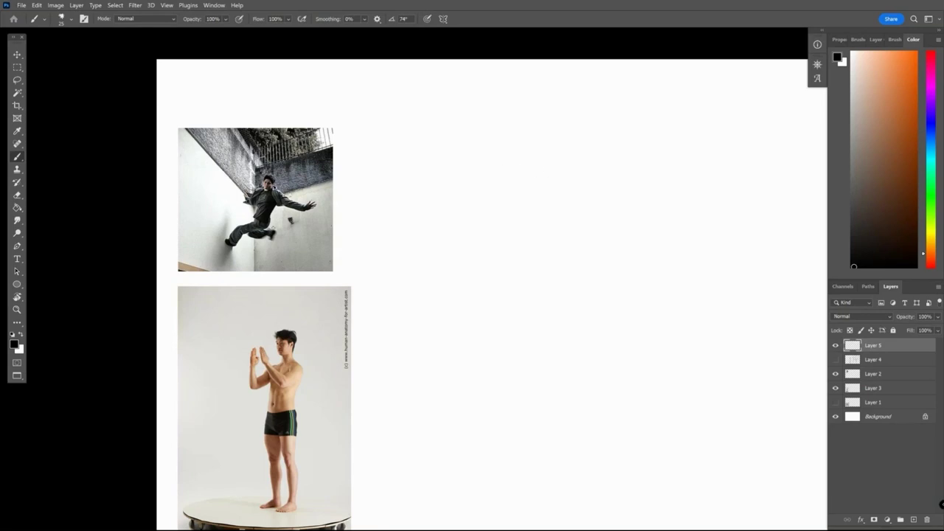
key(ctrl+=)
drag(335, 223, 412, 224)
key([)
key([)
key([)
drag(871, 96, 916, 52)
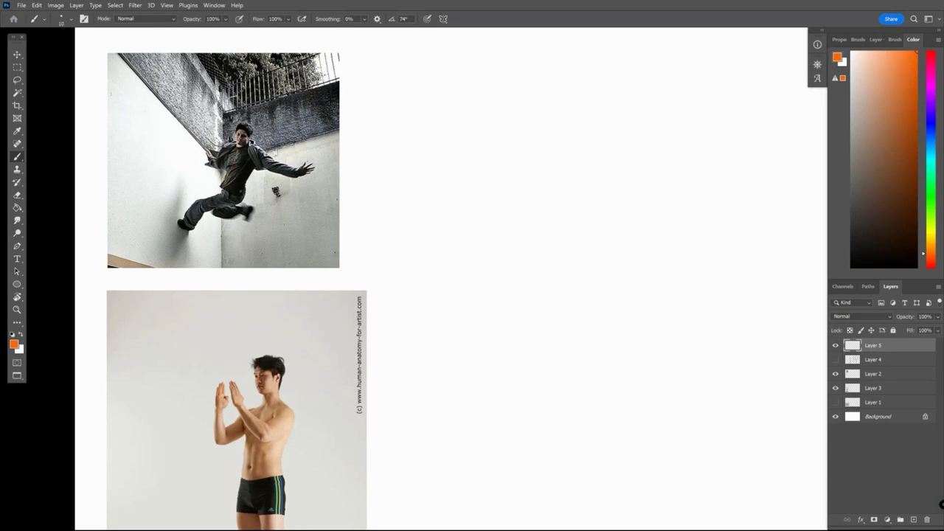
key(ctrl+minus)
key(d)
- Sketch the leaping figure's tilted torso in black beside the photos, with a shoulder line, tapering sides, a diagonal and a curved pelvis base
mouse_move(630, 290)
mouse_down()
mouse_move(575, 279)
mouse_move(547, 258)
mouse_up()
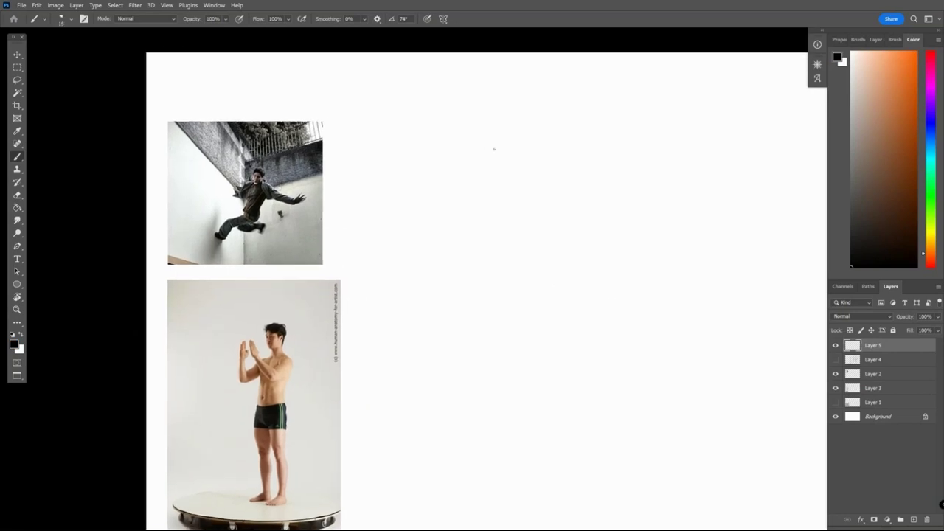
mouse_move(574, 171)
mouse_down()
mouse_move(506, 172)
mouse_move(556, 167)
mouse_up()
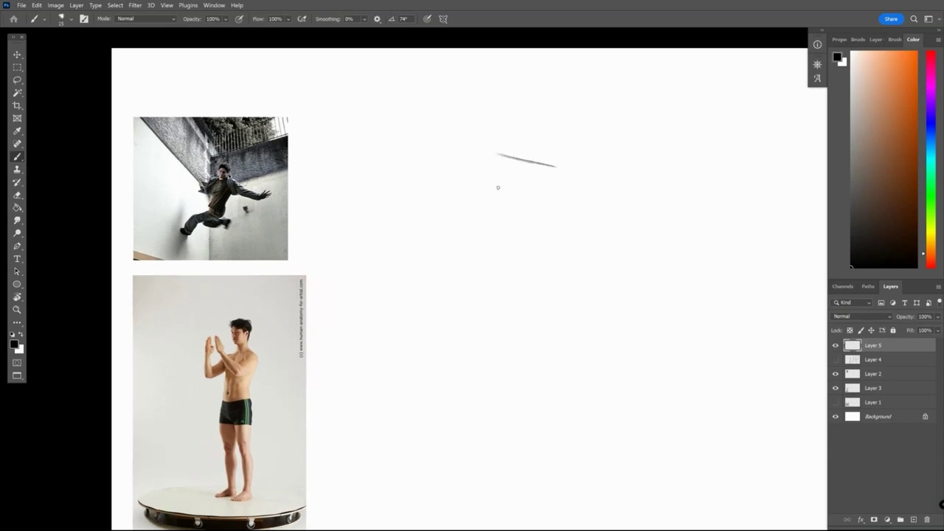
drag(505, 190, 513, 163)
mouse_move(511, 225)
mouse_down()
mouse_move(526, 184)
mouse_move(496, 206)
mouse_move(475, 245)
mouse_up()
drag(495, 158, 467, 243)
drag(542, 180, 454, 269)
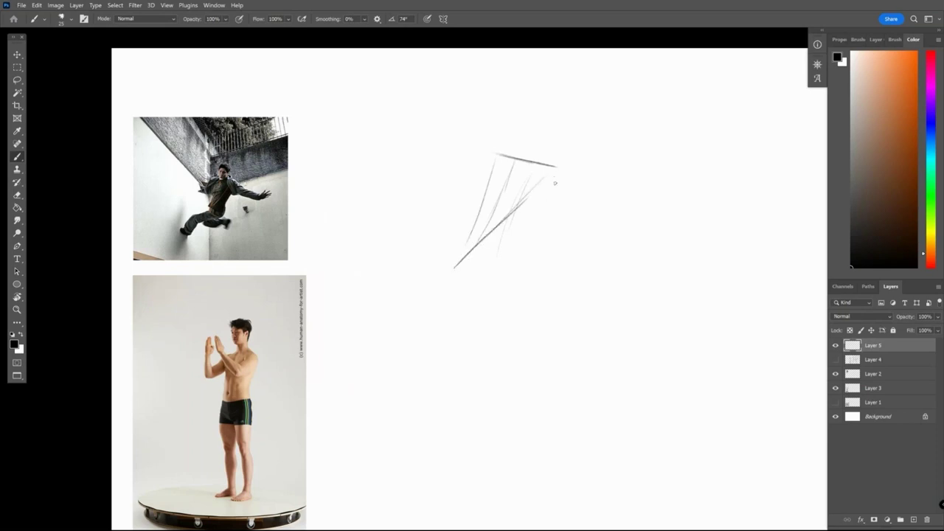
drag(548, 199, 503, 287)
drag(499, 154, 554, 166)
drag(454, 267, 508, 282)
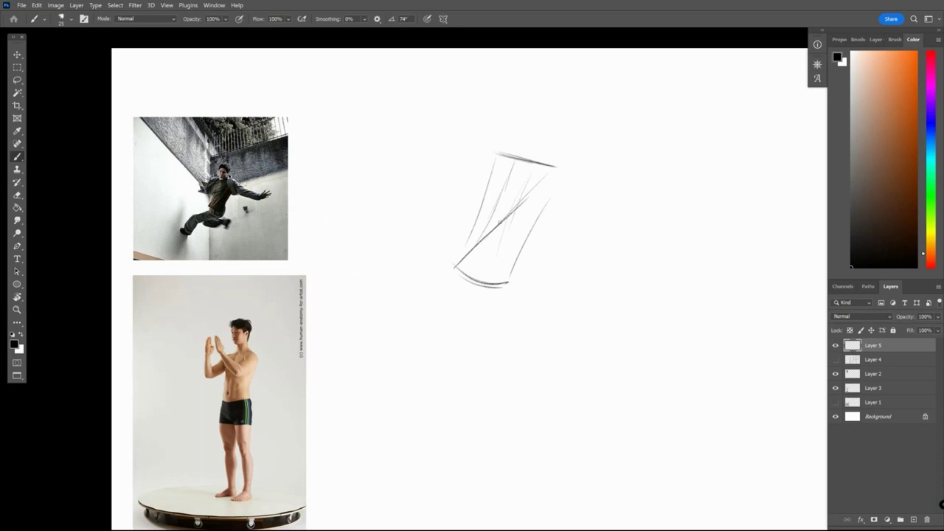
- Add the rib cage arch inside the torso and reinforce its sides and pelvis curve
mouse_move(479, 207)
mouse_down()
mouse_move(501, 235)
mouse_move(526, 231)
mouse_up()
drag(557, 189, 527, 239)
drag(509, 172, 487, 225)
drag(492, 176, 469, 238)
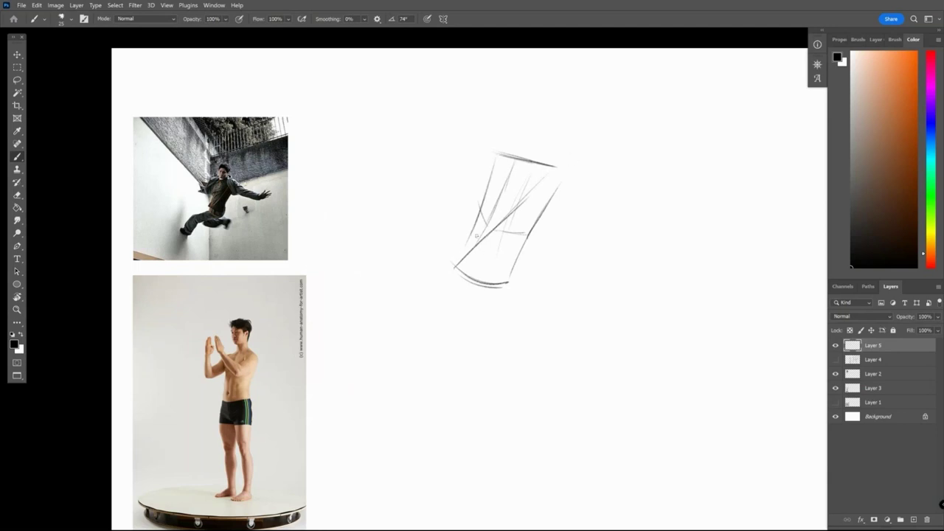
mouse_move(460, 267)
mouse_down()
mouse_move(485, 285)
mouse_move(515, 267)
mouse_up()
mouse_move(455, 262)
mouse_down()
mouse_move(464, 274)
mouse_move(505, 285)
mouse_up()
- Sketch single-line gestures for the front thigh and shin, the bent arm and the outstretched arm
mouse_move(431, 287)
mouse_down()
mouse_move(491, 278)
mouse_move(357, 307)
mouse_up()
drag(358, 306, 372, 304)
drag(470, 306, 466, 314)
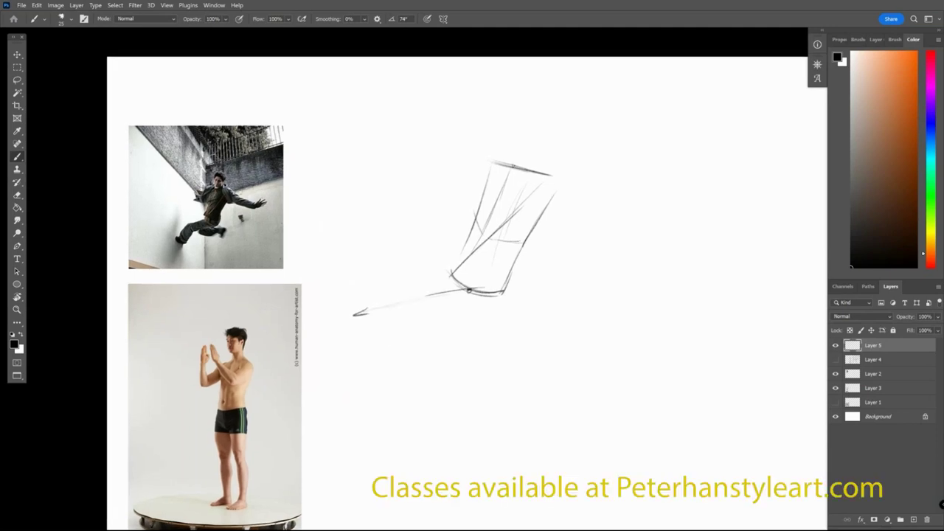
drag(490, 156, 456, 203)
mouse_move(454, 198)
mouse_down()
mouse_move(435, 184)
mouse_move(458, 201)
mouse_up()
drag(568, 200, 605, 224)
drag(369, 310, 350, 385)
mouse_move(625, 217)
mouse_down()
mouse_move(614, 222)
mouse_move(625, 235)
mouse_move(658, 242)
mouse_up()
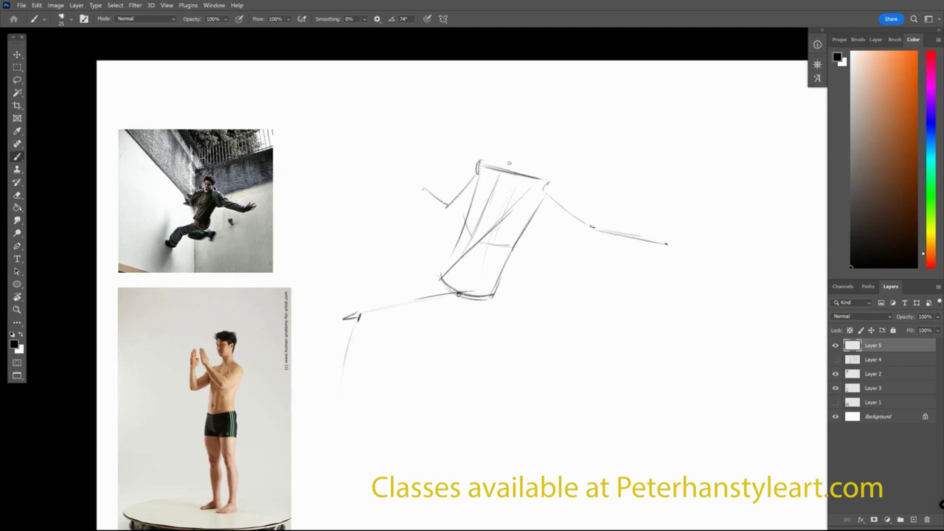
- Draw an oval head above the shoulders, then line in the tucked rear leg and the front shin and foot
mouse_move(502, 120)
mouse_down()
mouse_move(512, 107)
mouse_move(521, 150)
mouse_up()
drag(527, 242, 531, 222)
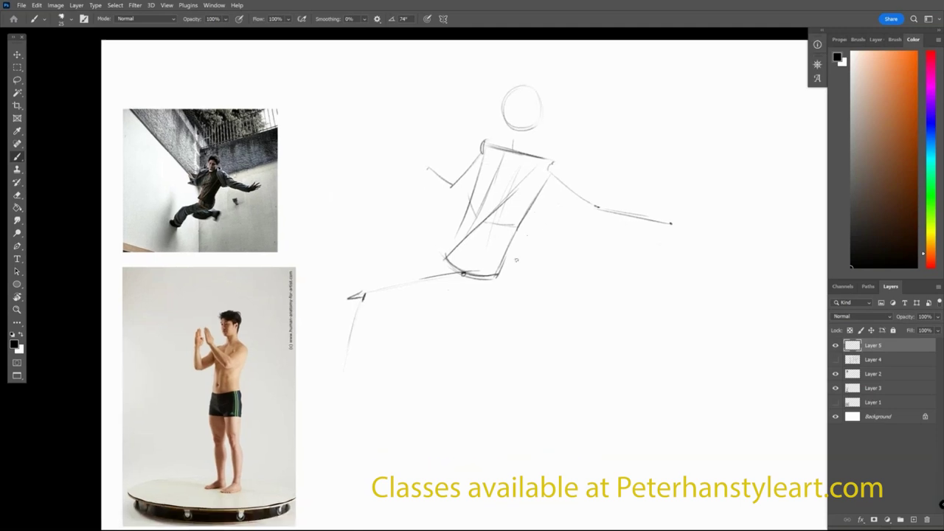
drag(477, 260, 427, 312)
click(427, 314)
mouse_move(403, 300)
mouse_down()
mouse_move(423, 315)
mouse_move(537, 302)
mouse_up()
drag(362, 295, 328, 391)
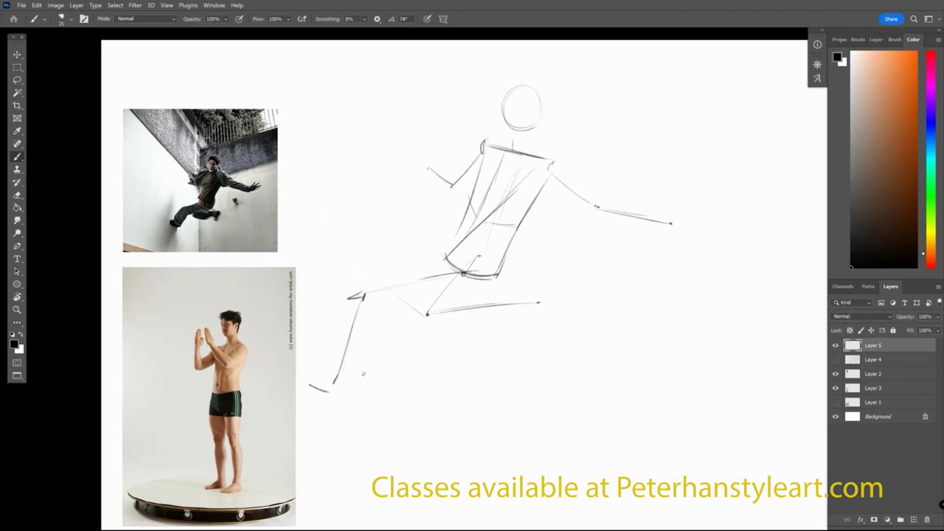
- Draw a shoulder ball for the outstretched arm and darken the chest and waist contours on both sides of the torso
scroll(481, 340, up, 2)
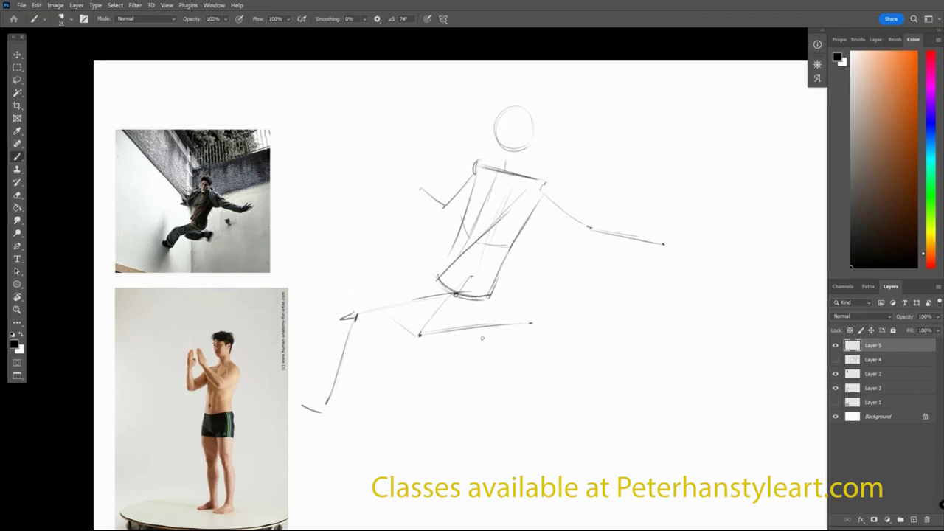
drag(575, 310, 567, 317)
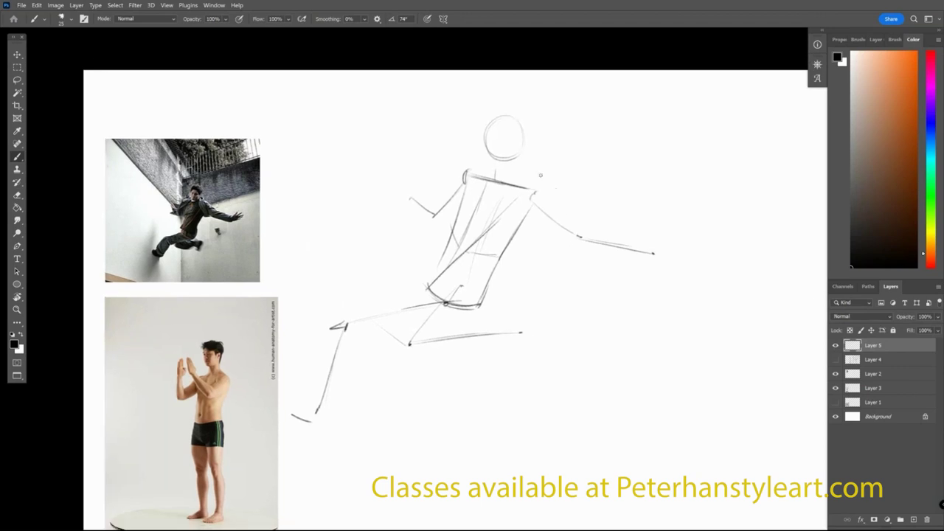
drag(533, 189, 526, 191)
drag(475, 171, 456, 218)
drag(532, 215, 501, 257)
drag(457, 212, 427, 292)
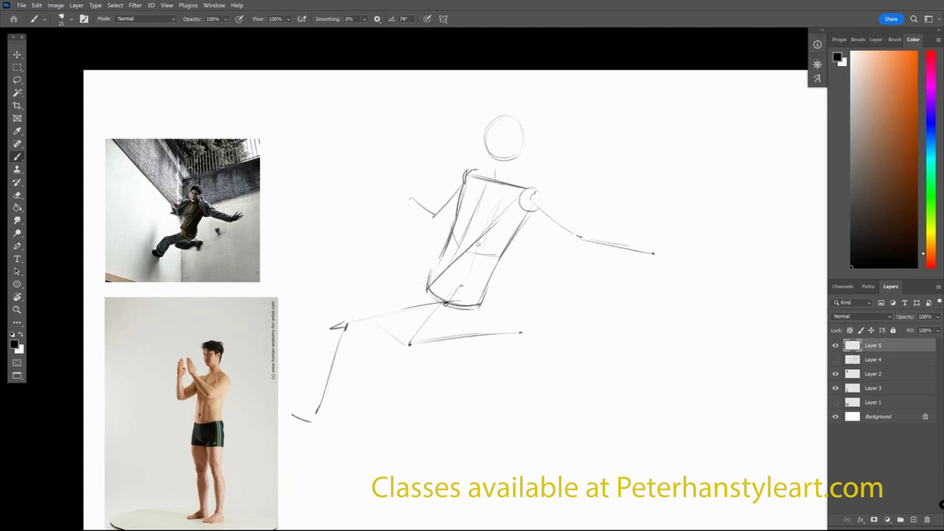
drag(495, 264, 484, 303)
- Build the front thigh as a tapered cylinder with a cross contour and shape the pelvis and hip around it
mouse_move(440, 281)
mouse_down()
mouse_move(343, 312)
mouse_move(361, 332)
mouse_move(476, 312)
mouse_up()
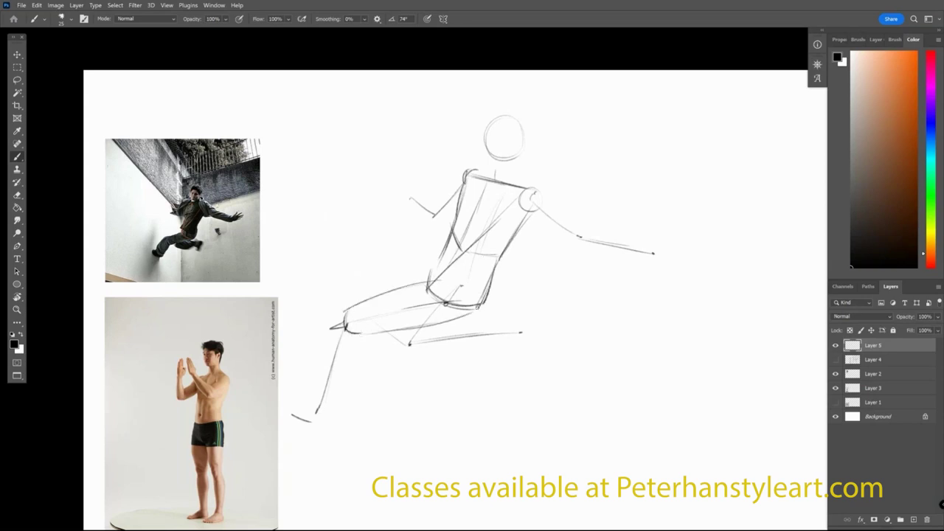
mouse_move(438, 281)
mouse_down()
mouse_move(463, 290)
mouse_move(479, 314)
mouse_move(456, 307)
mouse_up()
drag(441, 264, 428, 283)
mouse_move(488, 283)
mouse_down()
mouse_move(469, 317)
mouse_move(473, 300)
mouse_up()
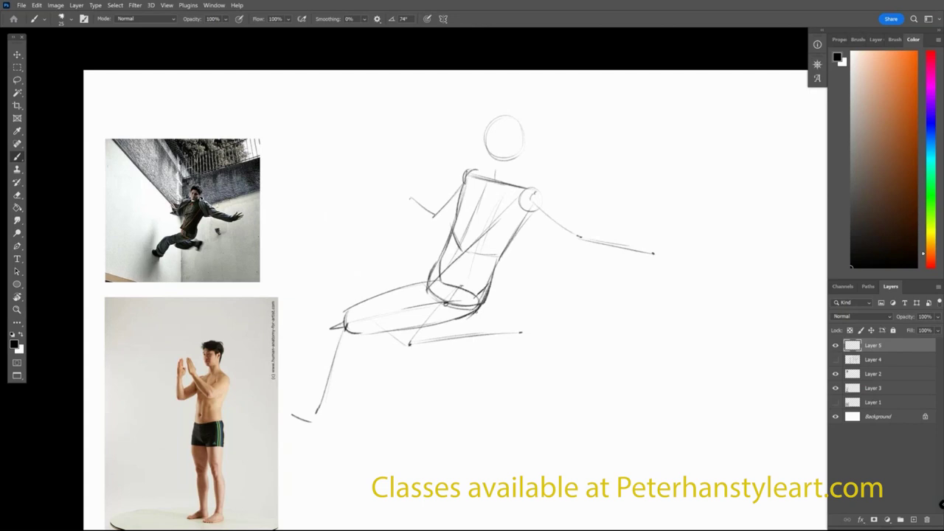
mouse_move(423, 280)
mouse_down()
mouse_move(439, 279)
mouse_move(398, 333)
mouse_up()
drag(390, 293, 400, 329)
- Build the front knee and shin as a tapered form with cross contours across the calf
mouse_move(348, 314)
mouse_down()
mouse_move(352, 338)
mouse_move(326, 365)
mouse_move(353, 351)
mouse_move(323, 410)
mouse_up()
mouse_move(332, 338)
mouse_down()
mouse_move(313, 402)
mouse_move(323, 407)
mouse_up()
drag(327, 365, 342, 373)
drag(334, 357, 346, 357)
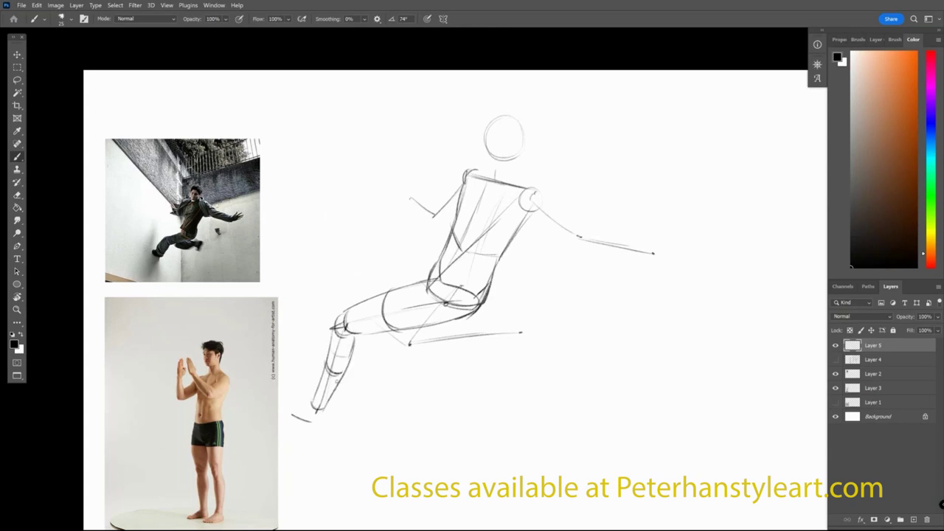
- Build the tucked rear leg with a knee circle and tapered shin, and outline both feet
mouse_move(407, 334)
mouse_down()
mouse_move(399, 349)
mouse_move(420, 345)
mouse_move(404, 333)
mouse_move(431, 329)
mouse_move(417, 359)
mouse_move(461, 327)
mouse_move(500, 323)
mouse_up()
mouse_move(425, 360)
mouse_down()
mouse_move(487, 341)
mouse_move(500, 323)
mouse_move(483, 340)
mouse_up()
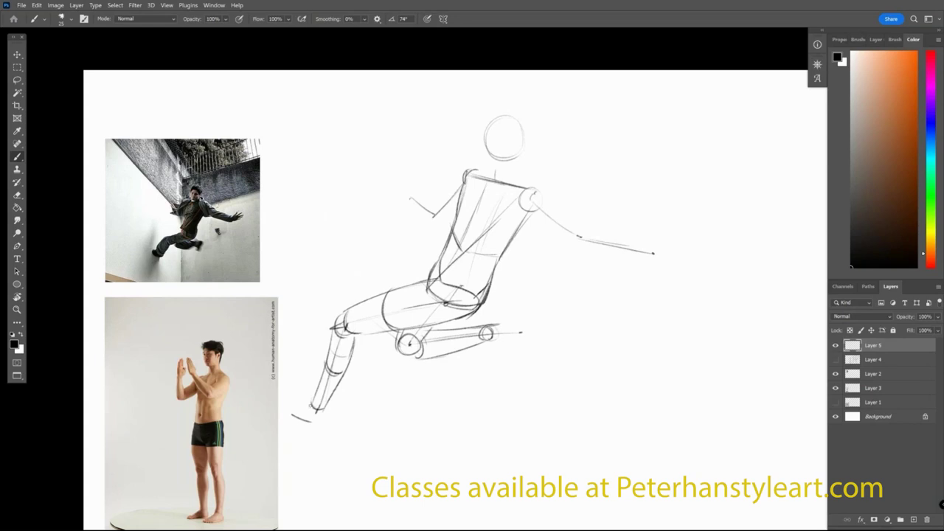
mouse_move(292, 394)
mouse_down()
mouse_move(285, 410)
mouse_move(309, 422)
mouse_move(313, 402)
mouse_move(284, 413)
mouse_move(297, 397)
mouse_up()
drag(275, 403, 309, 426)
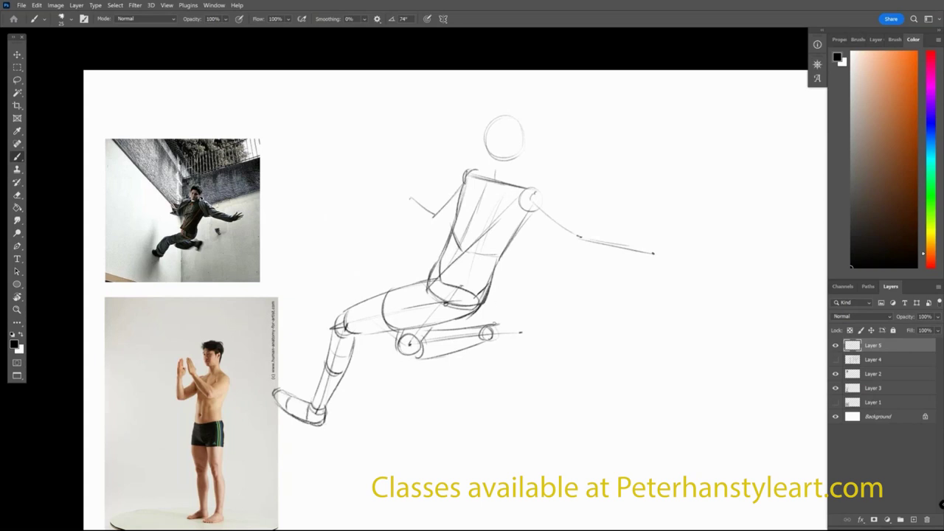
mouse_move(493, 323)
mouse_down()
mouse_move(508, 337)
mouse_move(486, 352)
mouse_move(502, 362)
mouse_move(482, 369)
mouse_move(497, 367)
mouse_up()
drag(521, 332, 506, 370)
- Block in the outstretched upper arm as a cylinder and add the shoulder slope, chest curve and neck line
mouse_move(523, 230)
mouse_down()
mouse_move(504, 245)
mouse_move(546, 282)
mouse_move(562, 267)
mouse_move(550, 283)
mouse_up()
drag(458, 209, 492, 212)
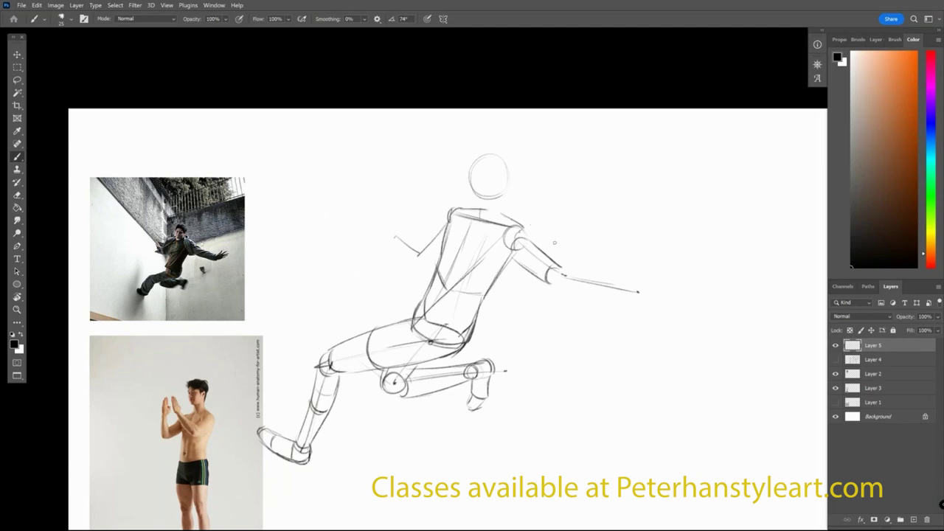
mouse_move(447, 240)
mouse_down()
mouse_move(488, 257)
mouse_move(481, 261)
mouse_move(496, 285)
mouse_move(478, 298)
mouse_up()
drag(495, 194, 498, 214)
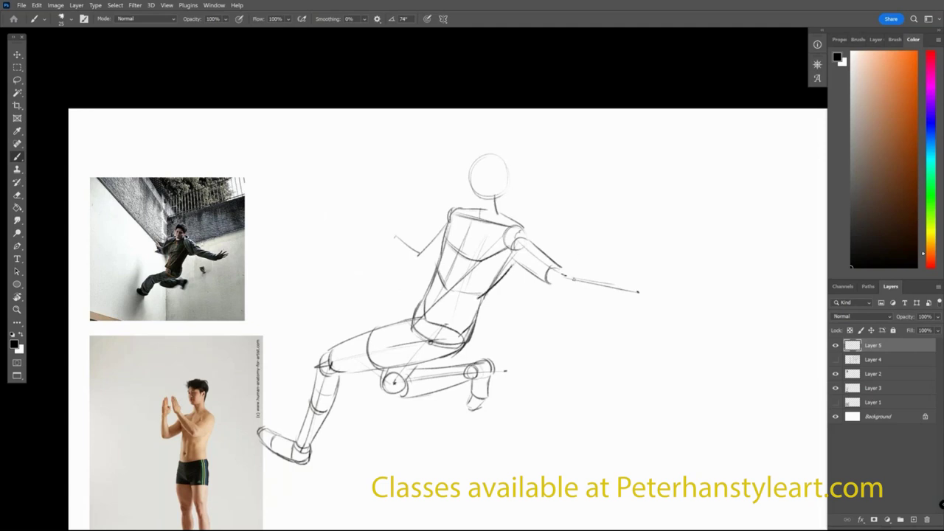
- Draw the outstretched arm's forearm and elbow as a tapered cylinder ending in a blocky open hand
mouse_move(559, 267)
mouse_down()
mouse_move(641, 272)
mouse_move(565, 265)
mouse_move(612, 279)
mouse_up()
mouse_move(553, 285)
mouse_down()
mouse_move(632, 298)
mouse_move(579, 273)
mouse_move(523, 274)
mouse_up()
mouse_move(599, 278)
mouse_down()
mouse_move(633, 285)
mouse_move(639, 299)
mouse_move(626, 280)
mouse_move(665, 283)
mouse_move(639, 295)
mouse_move(639, 268)
mouse_move(667, 257)
mouse_move(674, 279)
mouse_move(652, 292)
mouse_move(644, 261)
mouse_up()
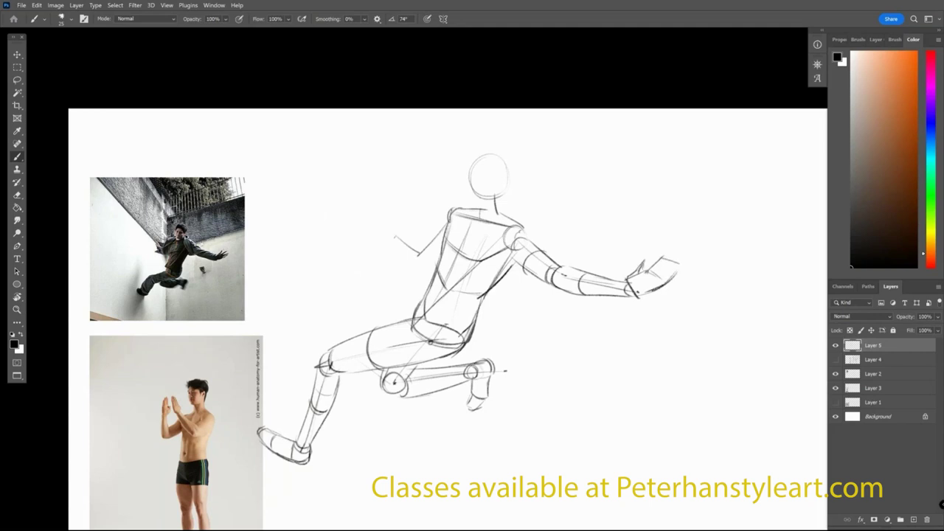
- Give the bent arm on the opposite side volume with upper arm, elbow and forearm cylinders and a small hand
mouse_move(403, 235)
mouse_down()
mouse_move(398, 247)
mouse_move(421, 260)
mouse_move(431, 243)
mouse_move(419, 249)
mouse_up()
drag(443, 219, 456, 209)
mouse_move(430, 260)
mouse_down()
mouse_move(438, 254)
mouse_move(421, 246)
mouse_move(419, 264)
mouse_move(384, 214)
mouse_move(412, 258)
mouse_move(402, 254)
mouse_move(408, 243)
mouse_move(441, 255)
mouse_up()
key(space)
drag(556, 212, 556, 231)
- Complete the head with jaw, ear and face guidelines, and connect the neck to the shoulders
mouse_move(472, 194)
mouse_down()
mouse_move(471, 229)
mouse_move(499, 223)
mouse_move(491, 231)
mouse_up()
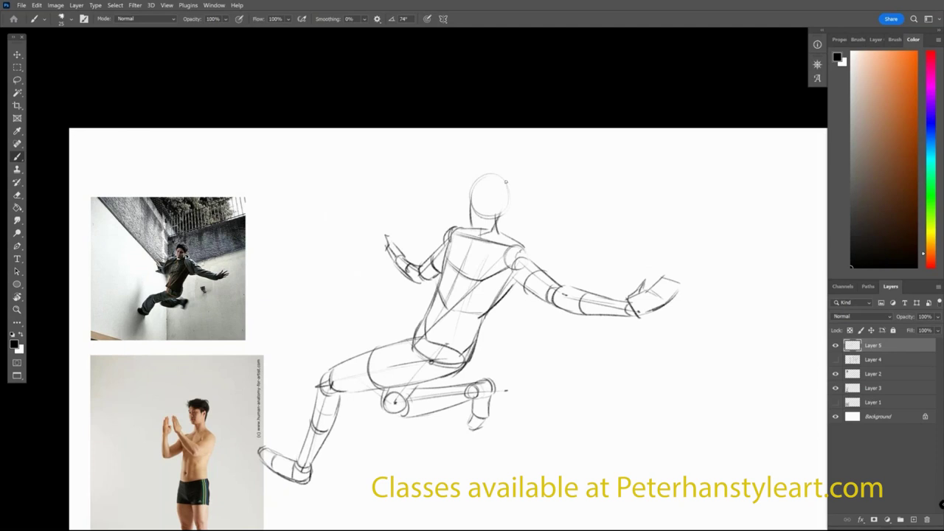
mouse_move(507, 190)
mouse_down()
mouse_move(503, 213)
mouse_move(495, 204)
mouse_move(509, 190)
mouse_move(475, 232)
mouse_move(501, 231)
mouse_up()
mouse_move(500, 216)
mouse_down()
mouse_move(489, 243)
mouse_move(475, 238)
mouse_move(521, 246)
mouse_up()
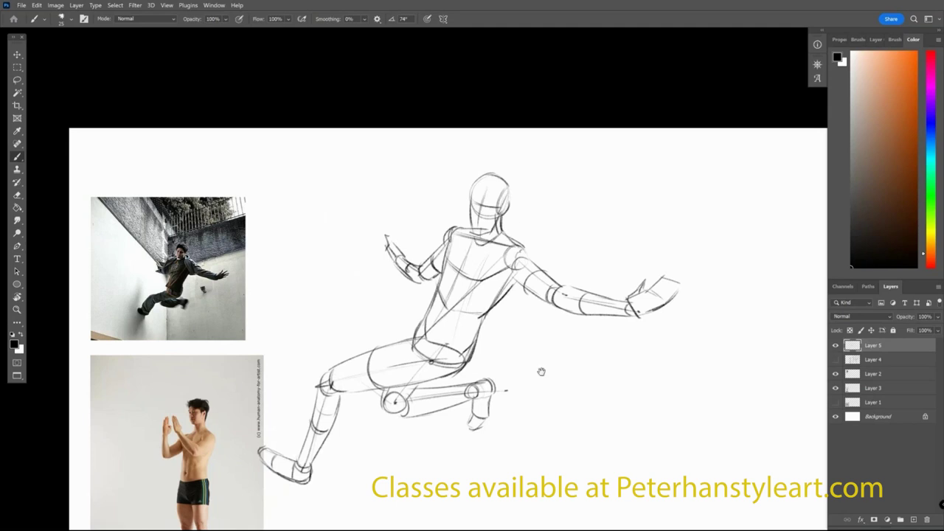
- Connect the hands, front knee and feet with light straight black guide lines around the figure
drag(540, 441, 546, 400)
key(ctrl+minus)
drag(550, 363, 546, 325)
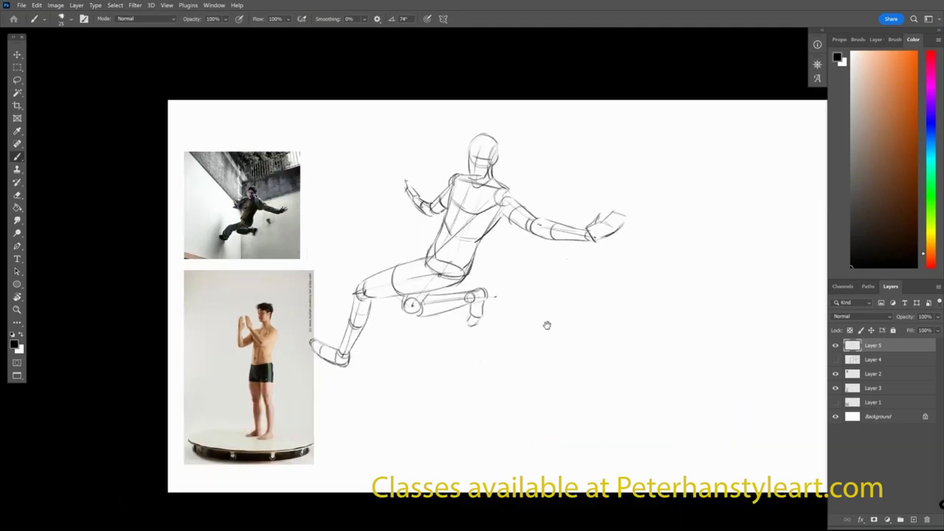
mouse_move(434, 297)
mouse_down()
mouse_move(438, 310)
mouse_move(417, 315)
mouse_up()
drag(598, 312, 577, 303)
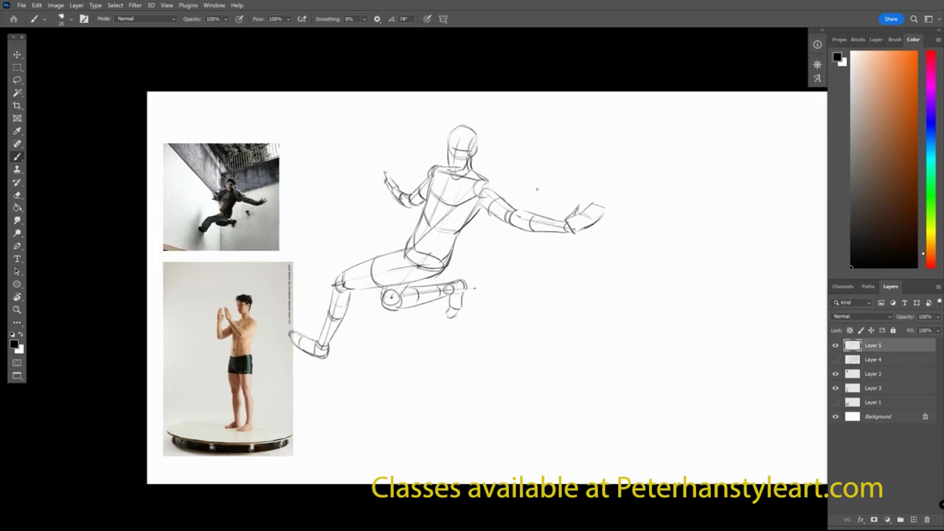
drag(506, 286, 517, 285)
key(bracketleft)
drag(395, 171, 589, 203)
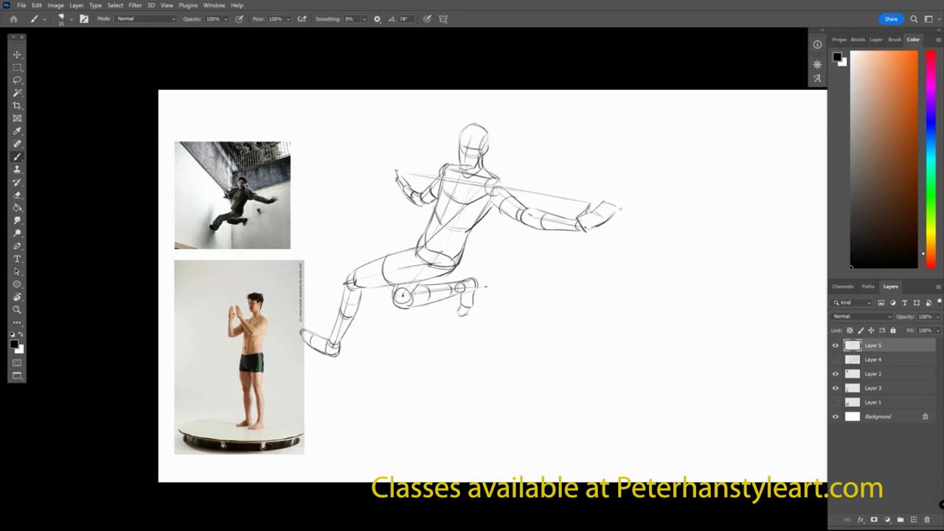
drag(497, 263, 525, 260)
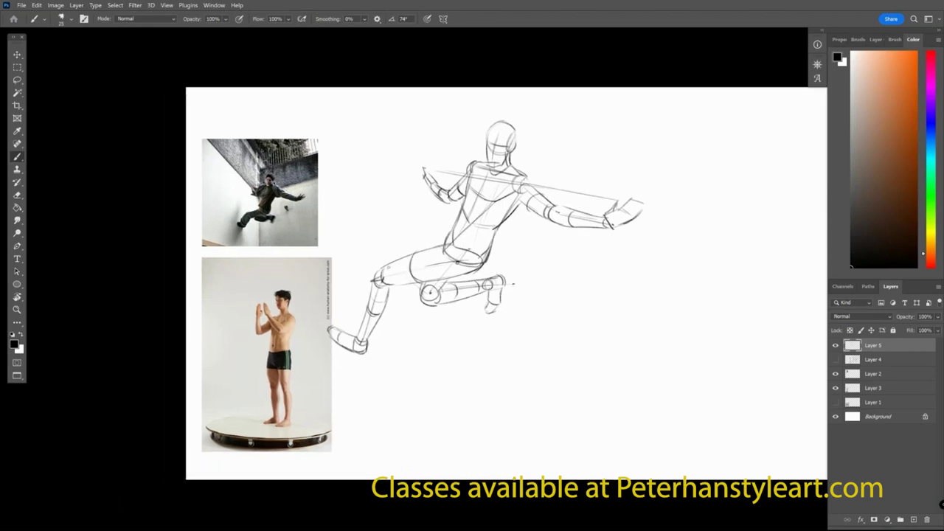
drag(425, 172, 376, 271)
drag(374, 342, 488, 310)
- Switch the brush color to orange and draw matching guide lines between the limbs on the jumping man's photo
click(916, 57)
mouse_move(253, 190)
mouse_down()
mouse_move(240, 219)
mouse_move(273, 220)
mouse_up()
key(])
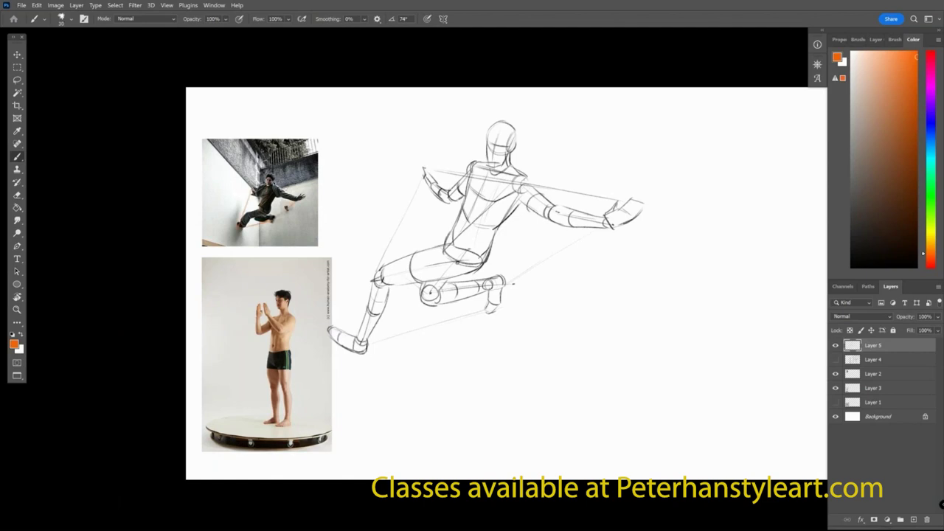
drag(249, 188, 305, 195)
- Trace orange alignment lines between the sketch's hands, knee and rear foot, and drop a vertical from the raised hand to the thigh
drag(493, 151, 447, 258)
key(ctrl+z)
key(bracketleft)
drag(377, 277, 424, 173)
drag(541, 258, 507, 286)
drag(487, 179, 616, 198)
drag(424, 176, 424, 260)
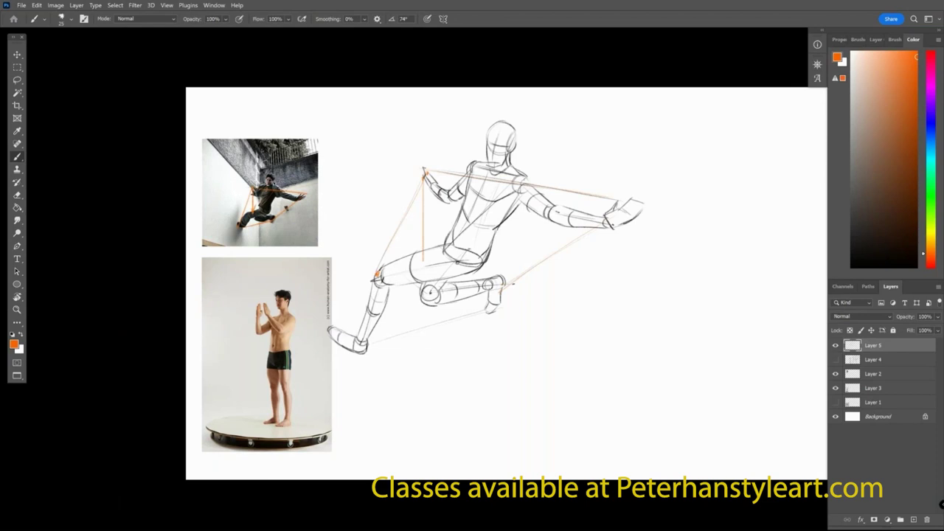
- Try an orange diagonal axis line through the figure's head and torso, then undo it
drag(462, 198, 436, 242)
key(ctrl+z)
key(ctrl+z)
drag(521, 115, 437, 298)
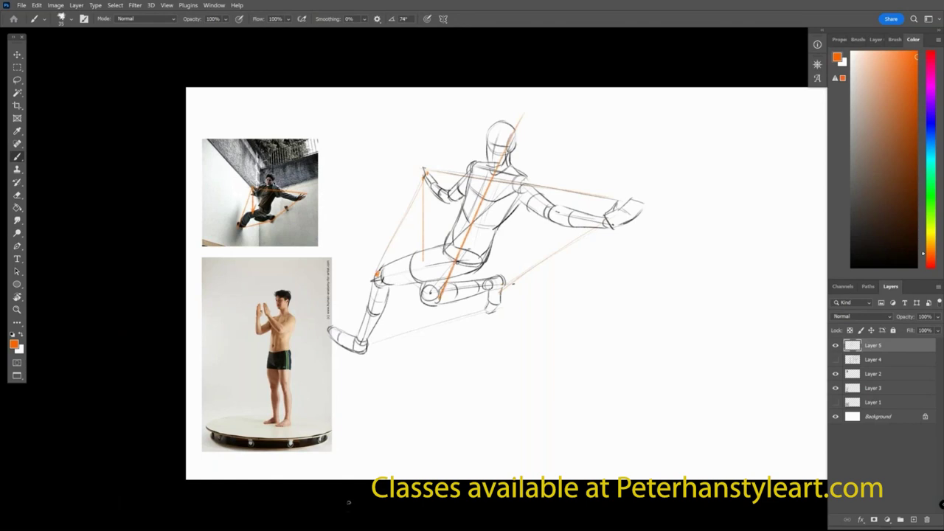
key(ctrl+z)
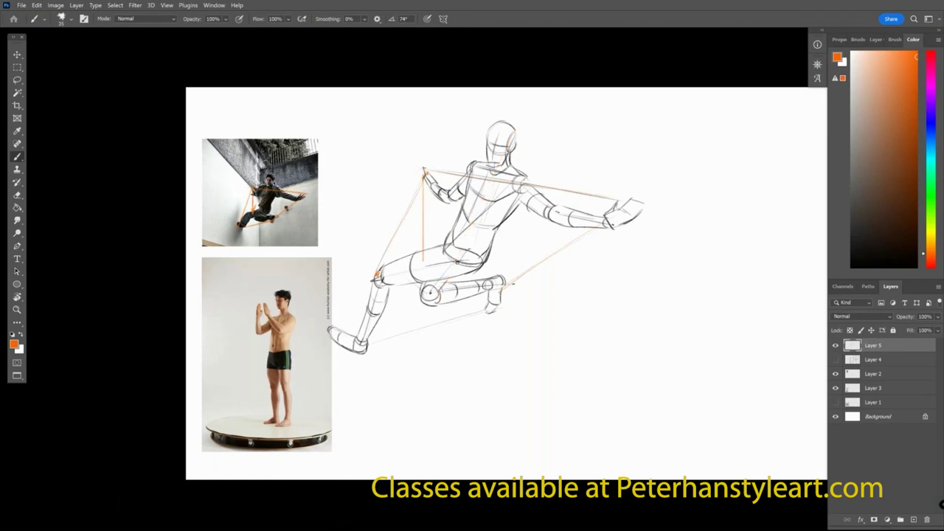
- Try an orange vertical alignment line from the rear foot up to the head, then undo it
drag(503, 284, 503, 124)
key(ctrl+z)
drag(511, 165, 501, 285)
key(ctrl+z)
drag(573, 344, 576, 331)
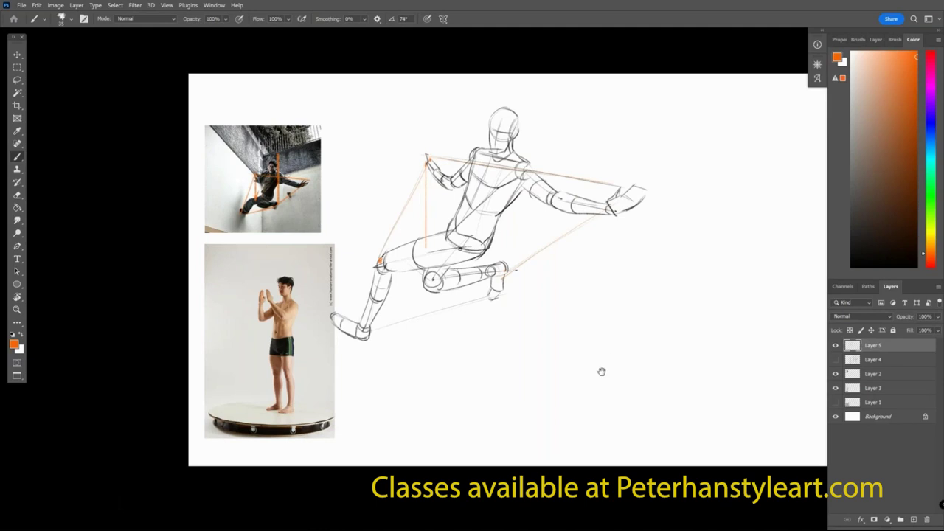
- Reset the brush color to black and add an arrowhead at the thigh end of the vertical guide line
scroll(609, 357, down, 3)
drag(570, 361, 543, 347)
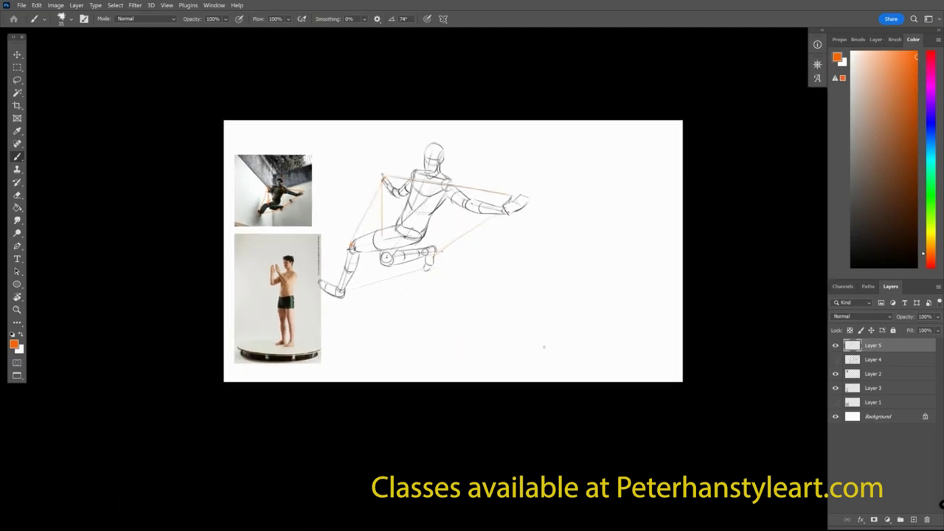
key(d)
scroll(469, 373, up, 2)
drag(518, 331, 519, 327)
drag(368, 254, 462, 235)
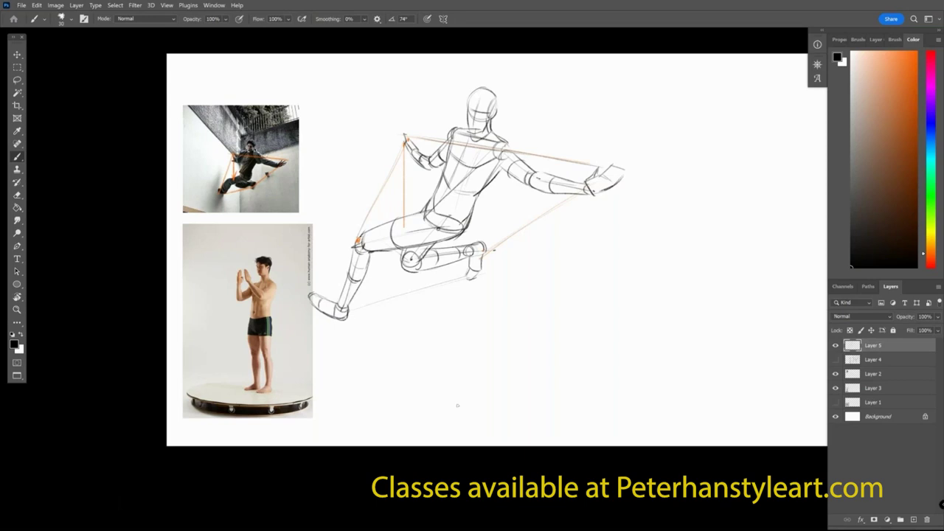
drag(401, 212, 408, 211)
drag(554, 357, 583, 346)
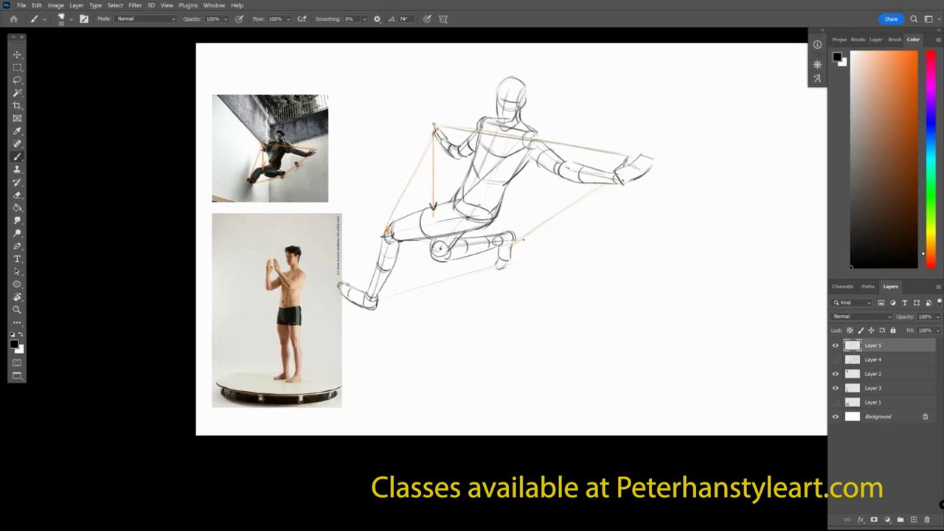
- Frame the sketched figure's front foot with light perspective box lines and darken the foot's outline
mouse_move(342, 294)
mouse_down()
mouse_move(353, 289)
mouse_move(332, 322)
mouse_up()
mouse_move(330, 279)
mouse_down()
mouse_move(383, 315)
mouse_move(361, 323)
mouse_move(388, 290)
mouse_move(377, 318)
mouse_up()
drag(387, 282, 385, 311)
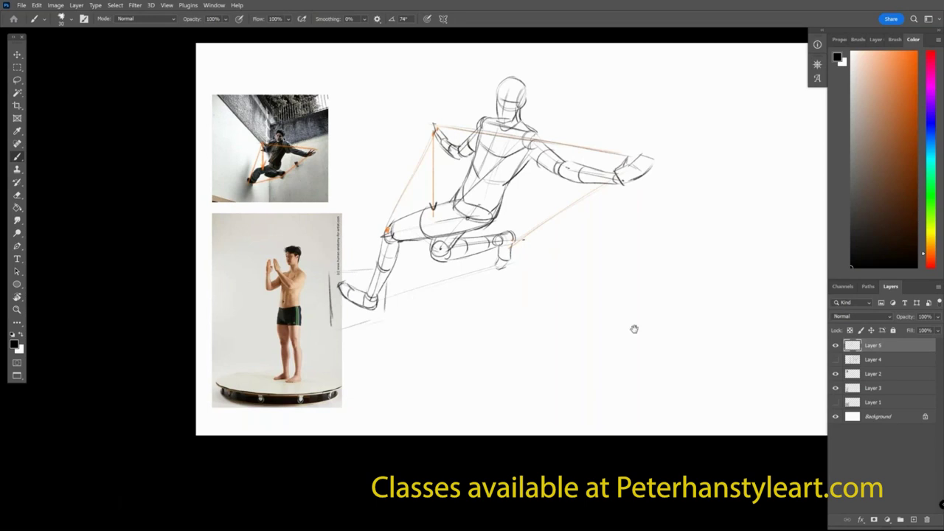
drag(634, 328, 567, 329)
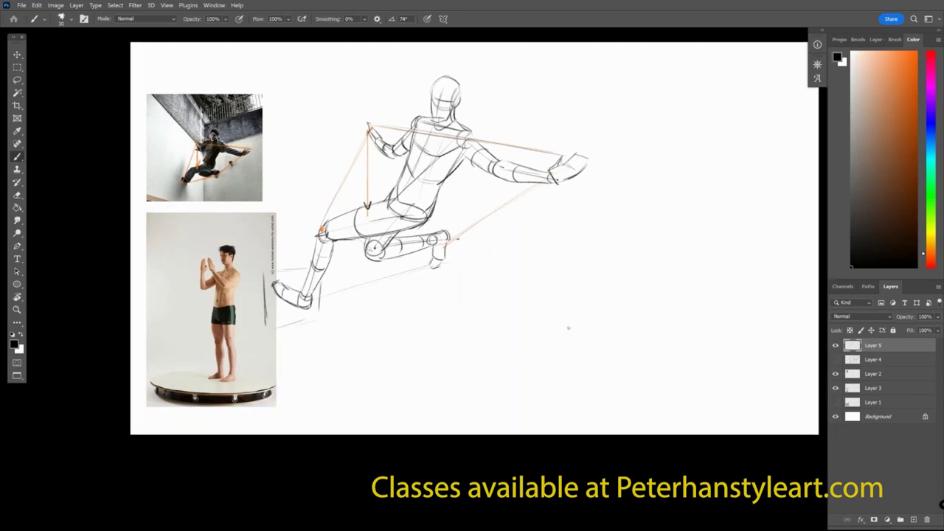
key(e)
key(b)
mouse_move(274, 290)
mouse_down()
mouse_move(308, 307)
mouse_move(273, 288)
mouse_up()
drag(590, 336, 563, 336)
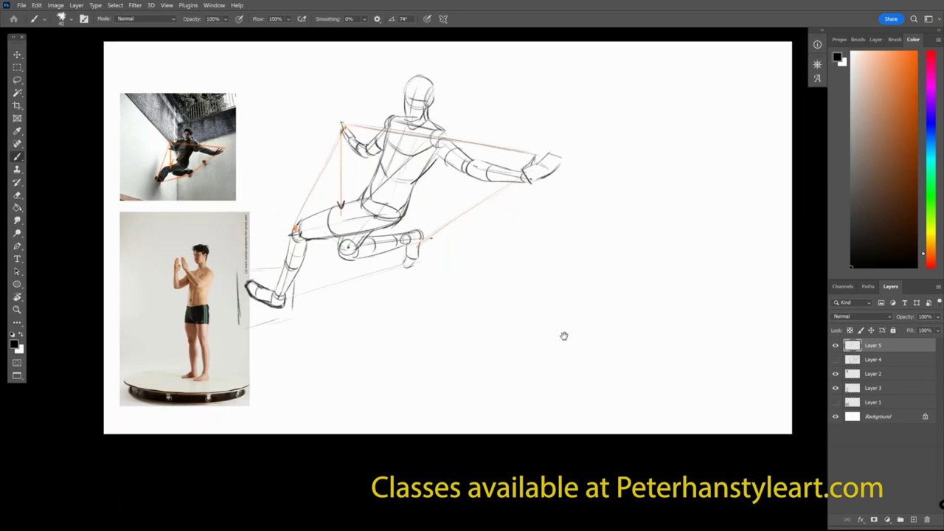
- Scale the sketched figure down with Free Transform and place it close beside the reference photos
key(ctrl+minus)
key(ctrl+minus)
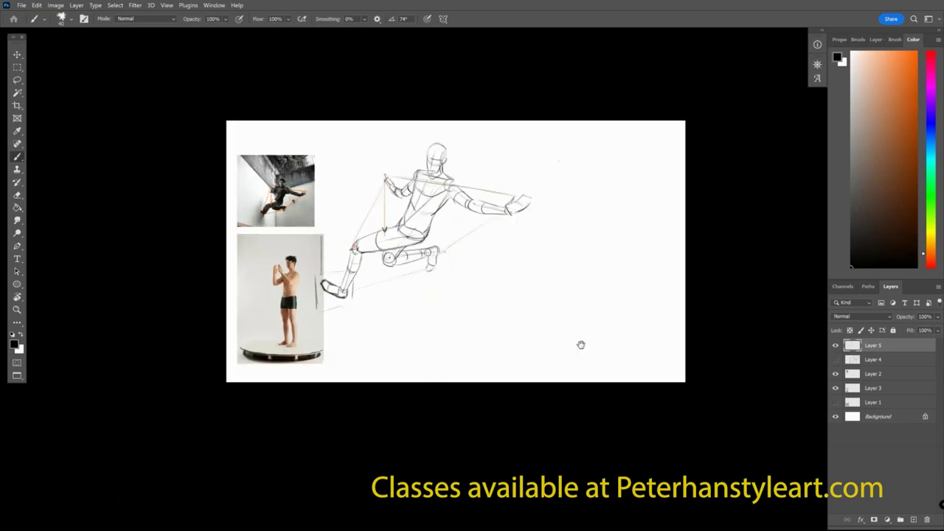
drag(580, 345, 560, 355)
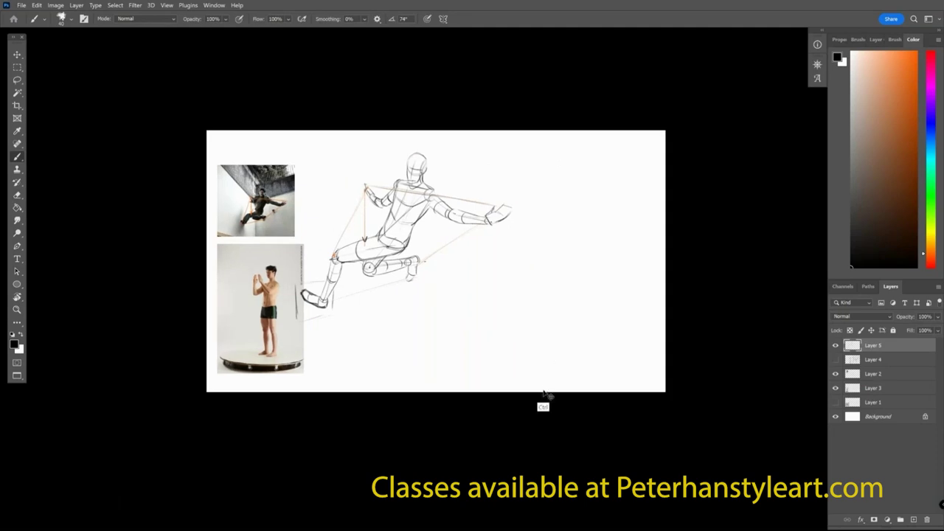
key(ctrl+t)
mouse_move(514, 153)
mouse_down()
mouse_move(487, 181)
mouse_move(454, 189)
mouse_up()
drag(399, 261, 405, 224)
key(Return)
key(e)
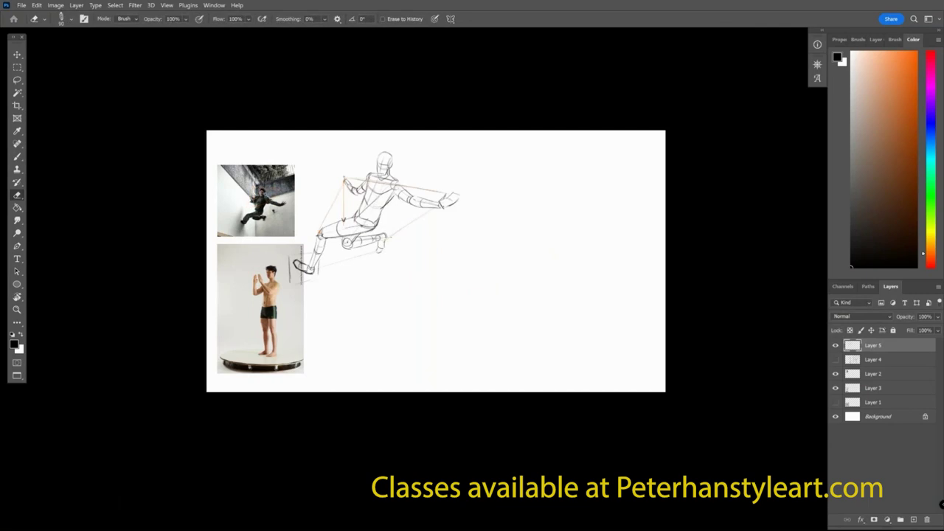
key(b)
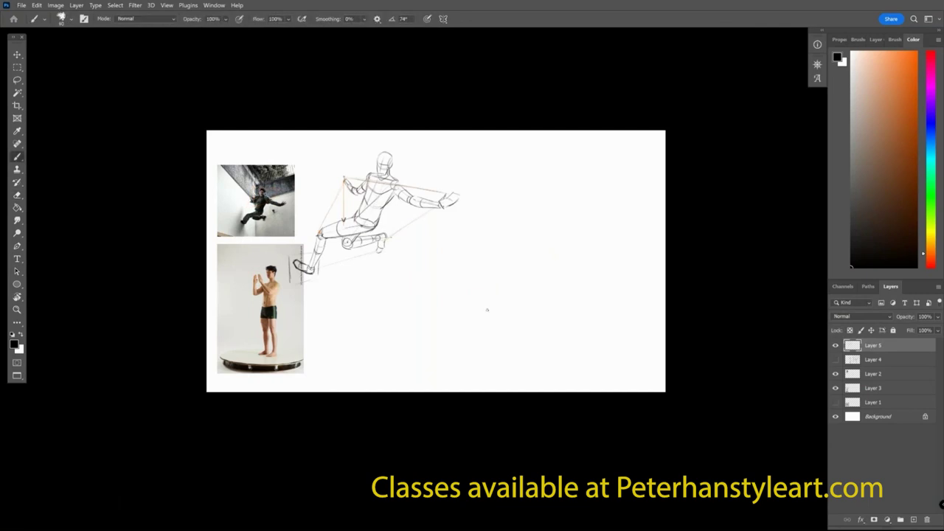
key(ctrl+plus)
drag(485, 362, 548, 309)
drag(486, 320, 413, 375)
drag(605, 87, 502, 125)
key(ctrl+z)
drag(538, 329, 572, 307)
mouse_move(474, 344)
mouse_down()
mouse_move(503, 339)
mouse_move(498, 351)
mouse_move(528, 360)
mouse_up()
key(ctrl+plus)
drag(486, 312, 479, 356)
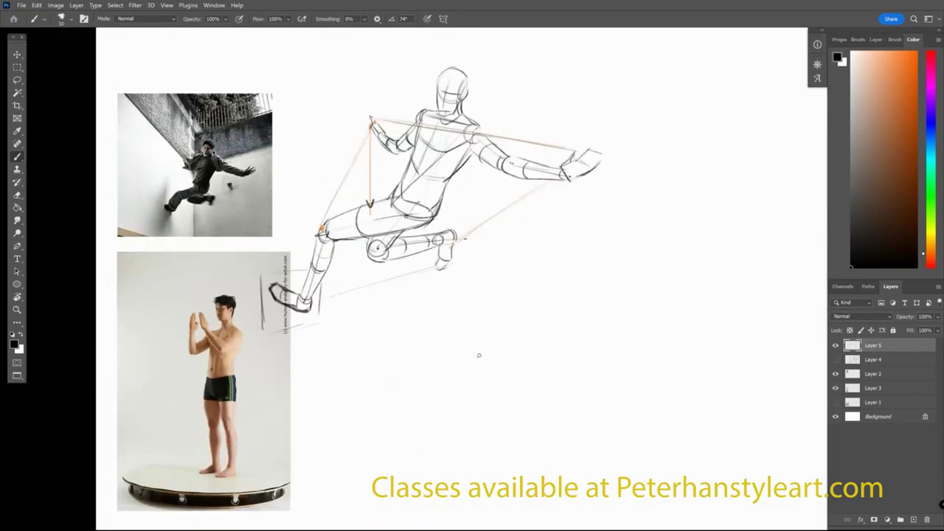
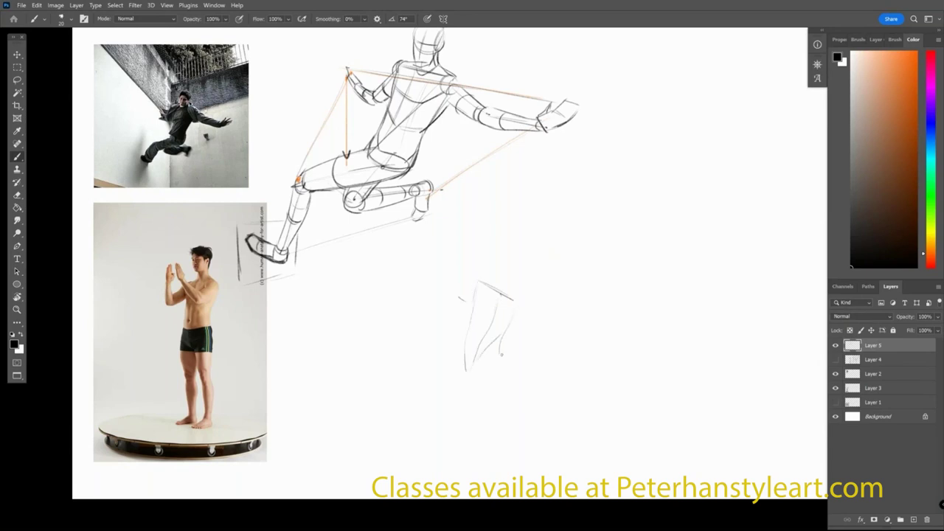
- Lightly sketch the slanted torso of a second figure below the first, erasing stray lines and adding the pelvis box
mouse_move(520, 318)
mouse_down()
mouse_move(533, 312)
mouse_move(512, 280)
mouse_move(516, 312)
mouse_move(531, 323)
mouse_move(509, 281)
mouse_move(520, 310)
mouse_move(491, 328)
mouse_up()
key(e)
key(b)
mouse_move(512, 292)
mouse_down()
mouse_move(483, 359)
mouse_move(497, 291)
mouse_move(480, 333)
mouse_up()
key(e)
key(b)
drag(501, 277, 474, 368)
drag(512, 292, 518, 309)
mouse_move(456, 352)
mouse_down()
mouse_move(501, 350)
mouse_move(457, 366)
mouse_move(499, 367)
mouse_up()
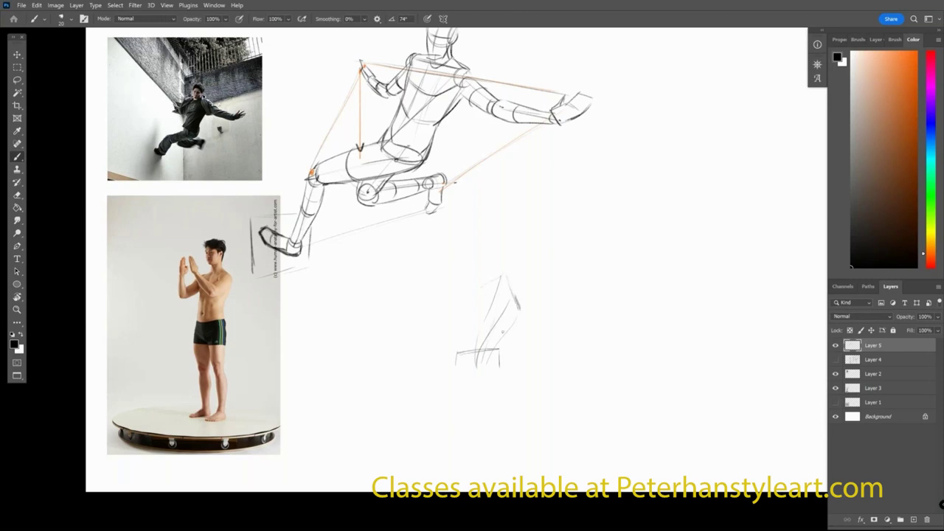
- Draw the second torso's side contours, rib cage arch and pointed pelvis base, and firm up its shoulder side
drag(474, 304, 450, 372)
mouse_move(463, 334)
mouse_down()
mouse_move(501, 343)
mouse_move(509, 331)
mouse_move(501, 371)
mouse_move(453, 370)
mouse_move(490, 372)
mouse_move(476, 377)
mouse_move(502, 363)
mouse_up()
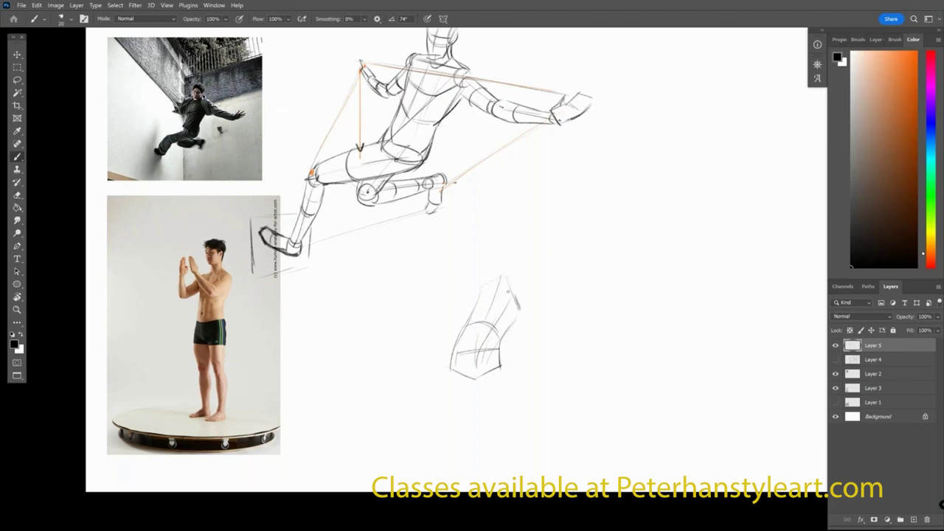
mouse_move(503, 279)
mouse_down()
mouse_move(520, 316)
mouse_move(504, 363)
mouse_up()
mouse_move(519, 319)
mouse_down()
mouse_move(501, 344)
mouse_move(503, 366)
mouse_up()
drag(470, 363, 516, 229)
key(ctrl+z)
- Try an upright comparison diagram of the torso beside the second figure, then undo it
mouse_move(357, 279)
mouse_down()
mouse_move(402, 279)
mouse_move(377, 295)
mouse_move(361, 364)
mouse_up()
drag(399, 282, 363, 365)
drag(356, 284, 354, 373)
drag(390, 300, 386, 364)
mouse_move(350, 299)
mouse_down()
mouse_move(343, 371)
mouse_move(379, 367)
mouse_up()
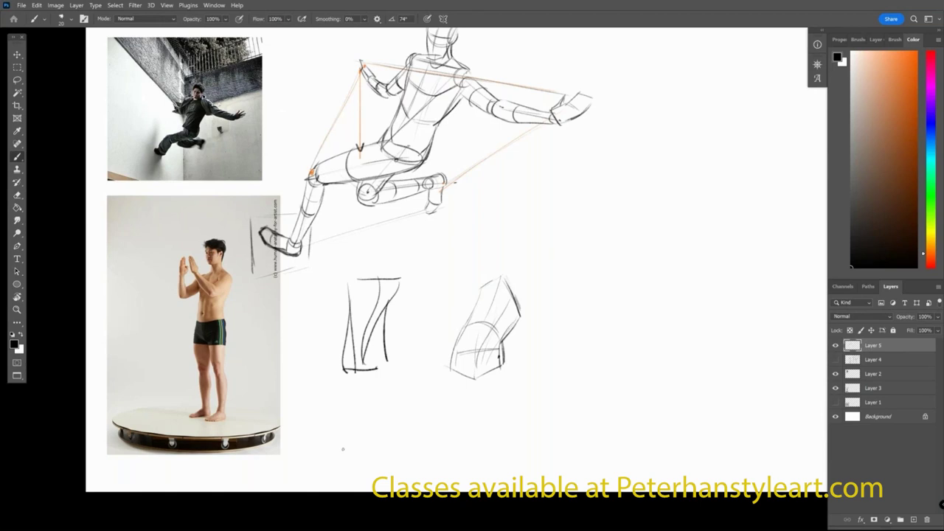
drag(337, 282, 418, 285)
key(ctrl+z)
key(ctrl+z)
key(ctrl+z)
key(ctrl+z)
key(ctrl+z)
key(ctrl+z)
- Try a heavier slanted shoulder line on the second torso, then undo it
drag(497, 252, 526, 329)
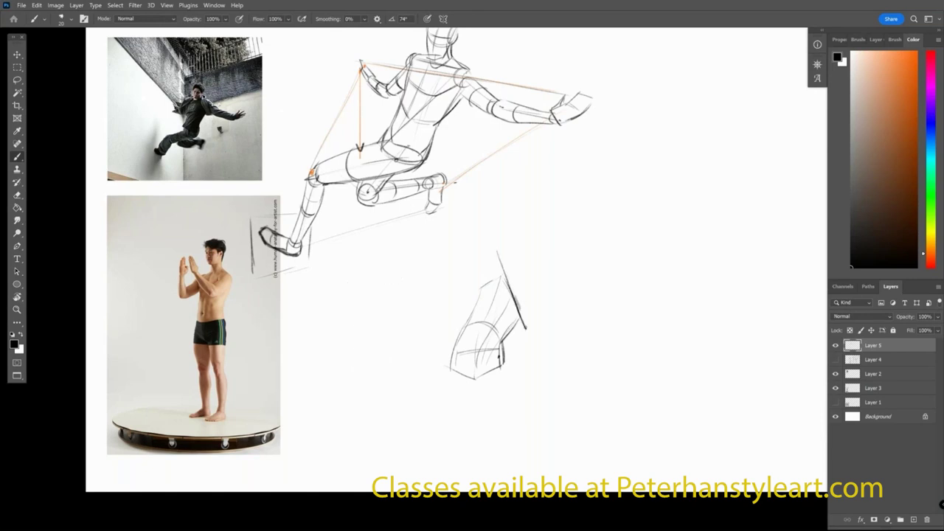
key(ctrl+z)
drag(504, 273, 523, 328)
key(ctrl+z)
- Define the second torso's chest planes, side contours and pelvis block with darker lines
mouse_move(481, 286)
mouse_down()
mouse_move(497, 320)
mouse_move(520, 324)
mouse_up()
mouse_move(486, 284)
mouse_down()
mouse_move(503, 275)
mouse_move(475, 342)
mouse_up()
drag(499, 283, 463, 373)
mouse_move(469, 316)
mouse_down()
mouse_move(449, 366)
mouse_move(465, 351)
mouse_move(499, 362)
mouse_move(478, 380)
mouse_move(488, 360)
mouse_up()
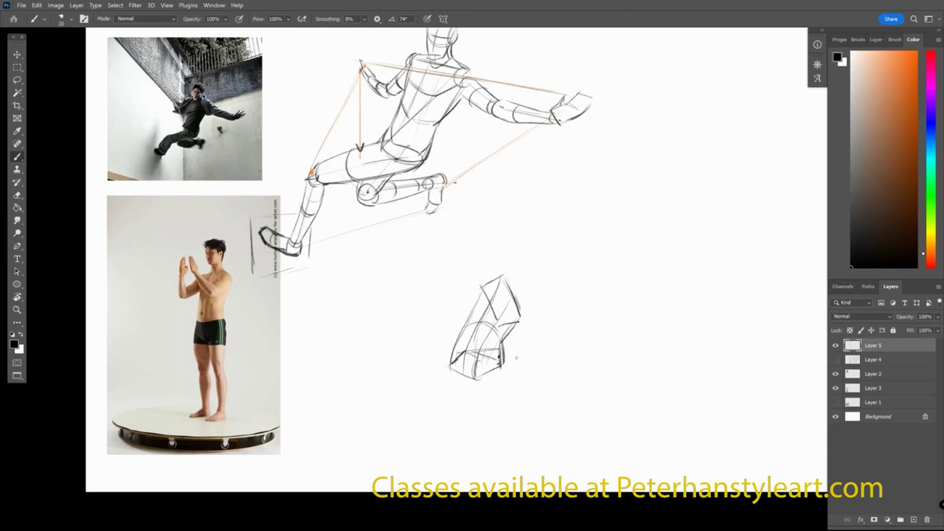
mouse_move(506, 364)
mouse_down()
mouse_move(438, 402)
mouse_move(504, 345)
mouse_up()
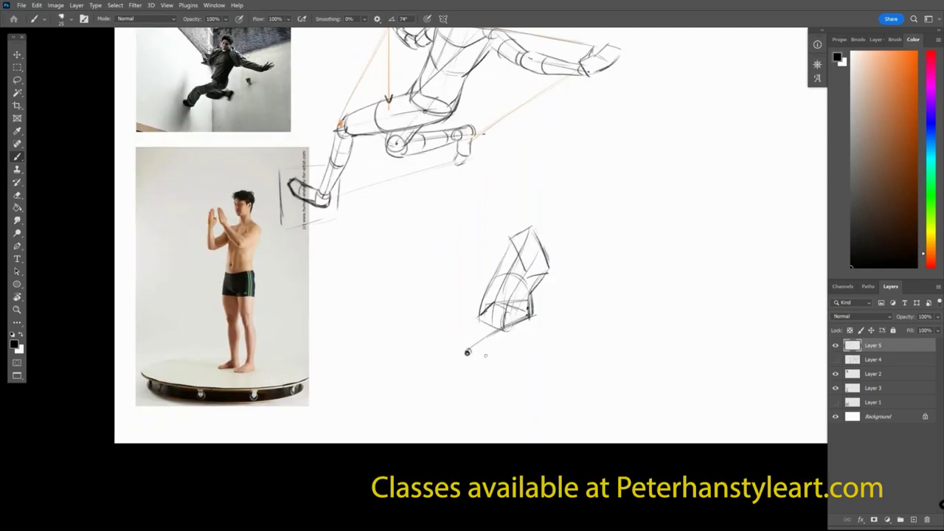
- Rough in the second figure's leg lines from the pelvis, marking the knee and extending the forward shin
drag(466, 354, 414, 423)
drag(481, 317, 441, 365)
drag(459, 360, 491, 342)
- Rough in the second figure's raised bent arm and hand, erasing the misplaced upper arm lines
mouse_move(524, 234)
mouse_down()
mouse_move(508, 275)
mouse_move(480, 301)
mouse_move(463, 309)
mouse_move(438, 294)
mouse_up()
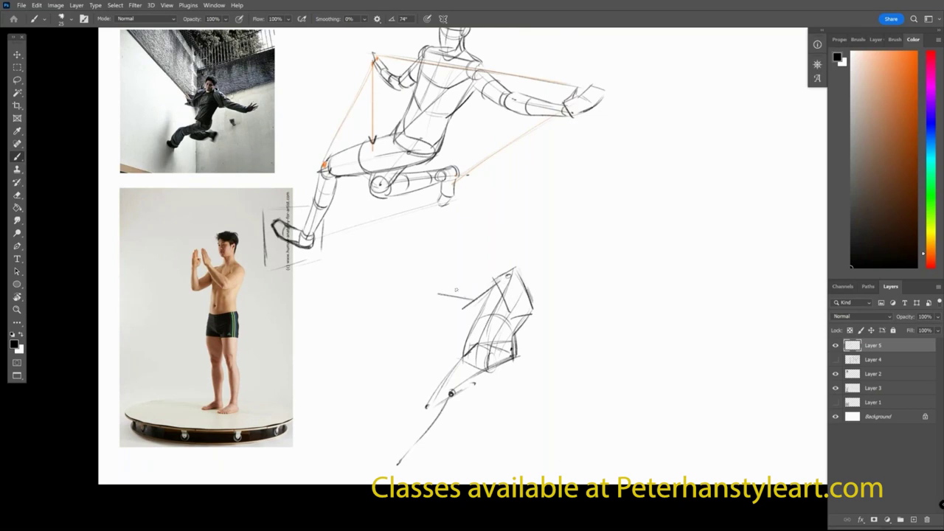
mouse_move(500, 280)
mouse_down()
mouse_move(507, 276)
mouse_move(473, 296)
mouse_move(484, 280)
mouse_move(425, 292)
mouse_move(476, 285)
mouse_move(487, 261)
mouse_up()
key(e)
key(b)
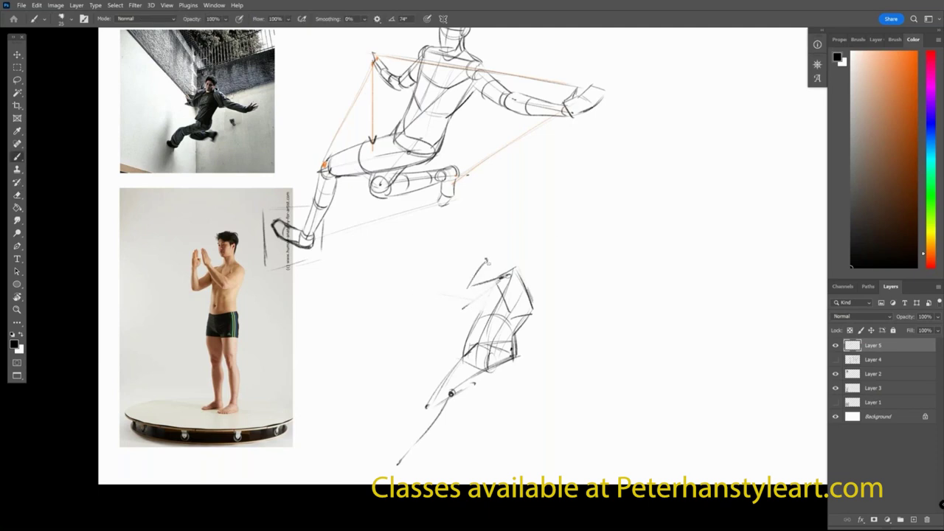
key(e)
key(b)
- Draw the second figure's outstretched arm with its elbow, and add a circle for the head
mouse_move(532, 312)
mouse_down()
mouse_move(547, 330)
mouse_move(587, 341)
mouse_up()
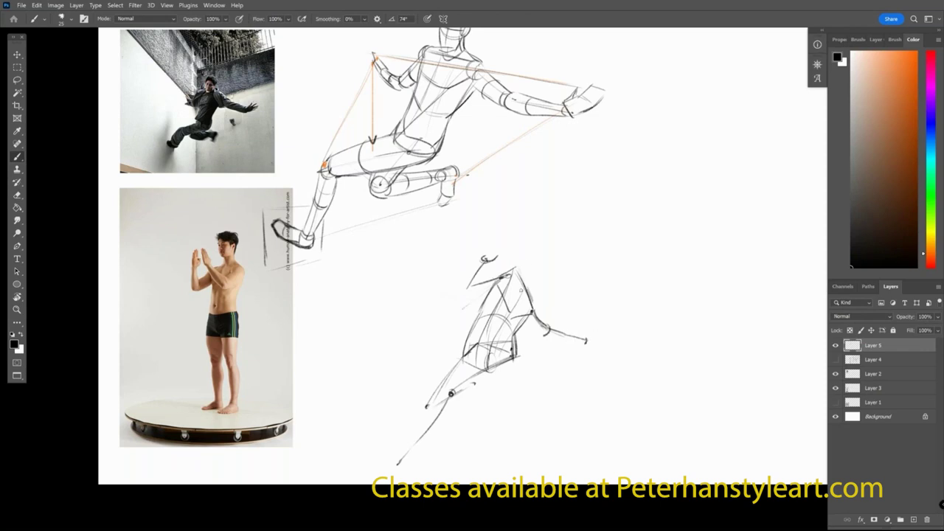
mouse_move(521, 290)
mouse_down()
mouse_move(535, 273)
mouse_move(526, 279)
mouse_move(523, 267)
mouse_move(530, 282)
mouse_up()
drag(550, 340, 562, 304)
drag(465, 355, 495, 333)
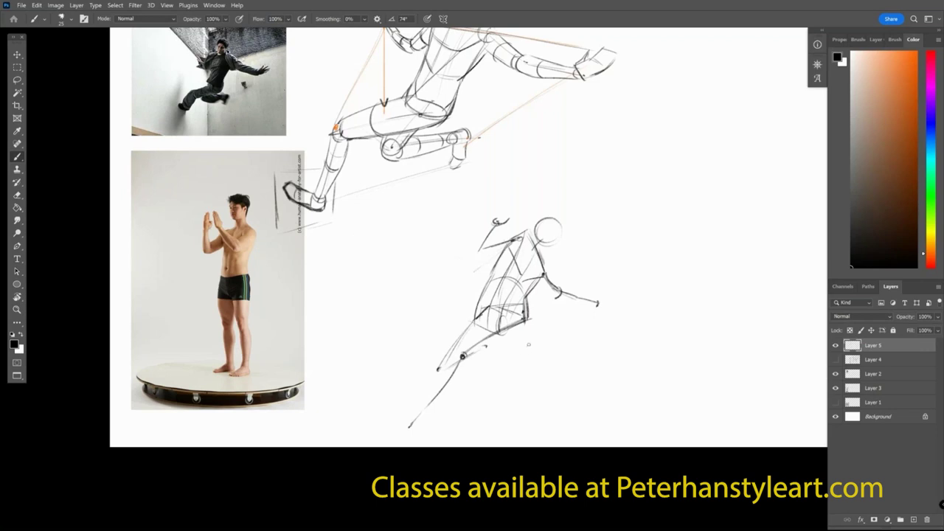
- Lasso the whole second figure, move it slightly up and to the right, deselect it and return to the Brush
key(l)
mouse_move(596, 211)
mouse_down()
mouse_move(376, 442)
mouse_move(592, 205)
mouse_up()
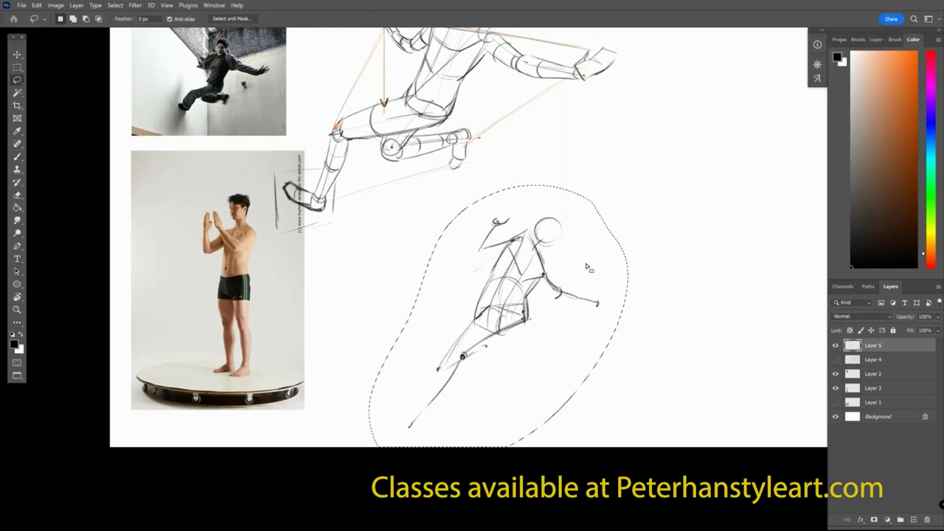
key(v)
drag(543, 285, 564, 253)
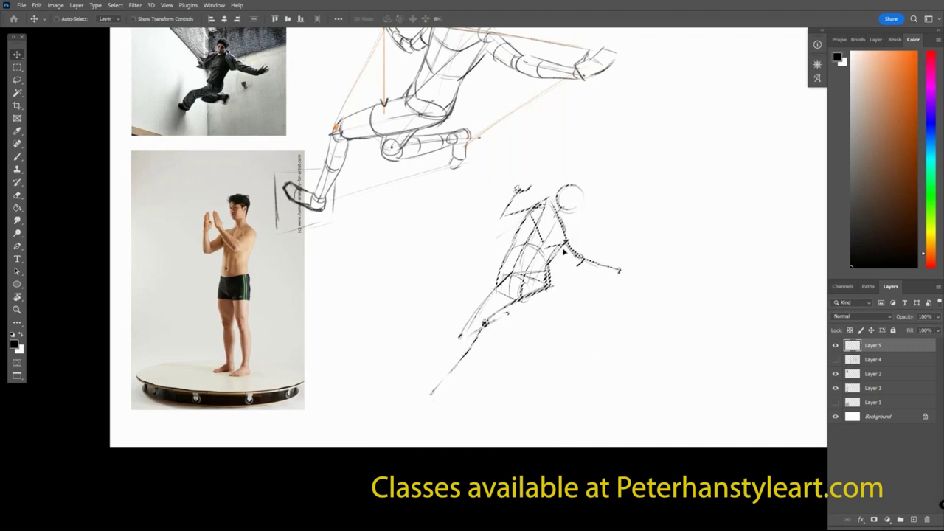
key(ctrl+d)
drag(570, 340, 606, 377)
key(b)
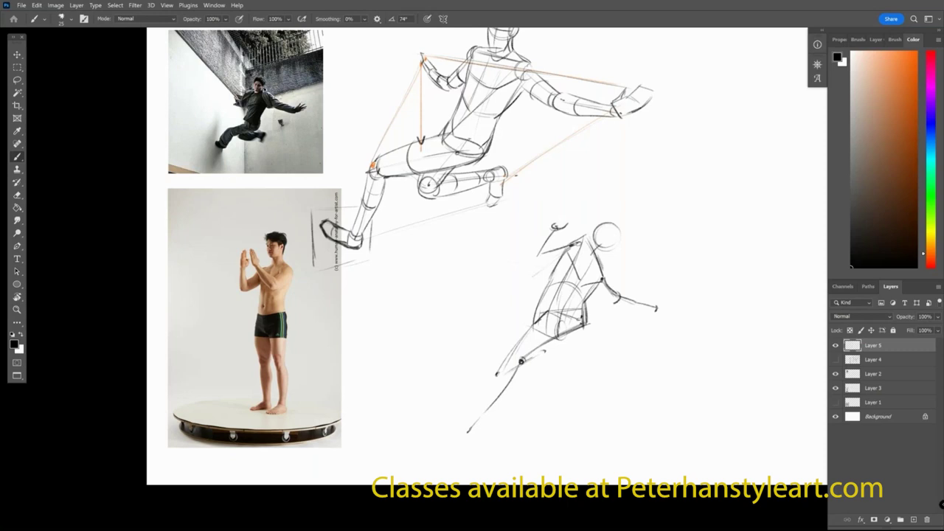
- Build the second figure's forward leg with thigh, round knee joint, tapered shin and foreshortened foot
mouse_move(566, 326)
mouse_down()
mouse_move(587, 339)
mouse_move(543, 338)
mouse_move(523, 353)
mouse_move(538, 366)
mouse_move(515, 372)
mouse_move(535, 360)
mouse_up()
mouse_move(589, 336)
mouse_down()
mouse_move(545, 371)
mouse_move(491, 384)
mouse_up()
drag(526, 375, 498, 411)
mouse_move(508, 370)
mouse_down()
mouse_move(465, 417)
mouse_move(471, 433)
mouse_move(449, 421)
mouse_move(452, 429)
mouse_move(454, 414)
mouse_move(446, 432)
mouse_move(456, 435)
mouse_move(435, 439)
mouse_move(470, 437)
mouse_move(445, 451)
mouse_move(459, 451)
mouse_up()
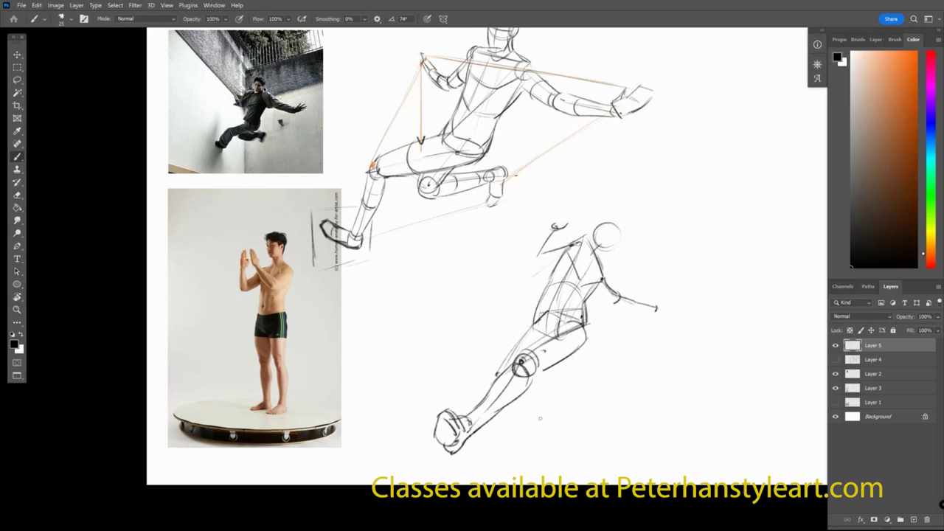
drag(557, 389, 568, 388)
- Draw a perspective box frame around the second figure's forward foot
mouse_move(420, 394)
mouse_down()
mouse_move(422, 469)
mouse_move(475, 372)
mouse_move(483, 471)
mouse_up()
drag(422, 475, 442, 484)
drag(483, 378, 484, 462)
drag(416, 386, 484, 371)
drag(565, 390, 556, 414)
- Strengthen the second figure's hip curves and the side contours of its torso
drag(568, 351, 520, 383)
mouse_move(546, 342)
mouse_down()
mouse_move(554, 355)
mouse_move(544, 337)
mouse_move(507, 394)
mouse_move(553, 326)
mouse_move(588, 338)
mouse_move(589, 366)
mouse_move(573, 353)
mouse_up()
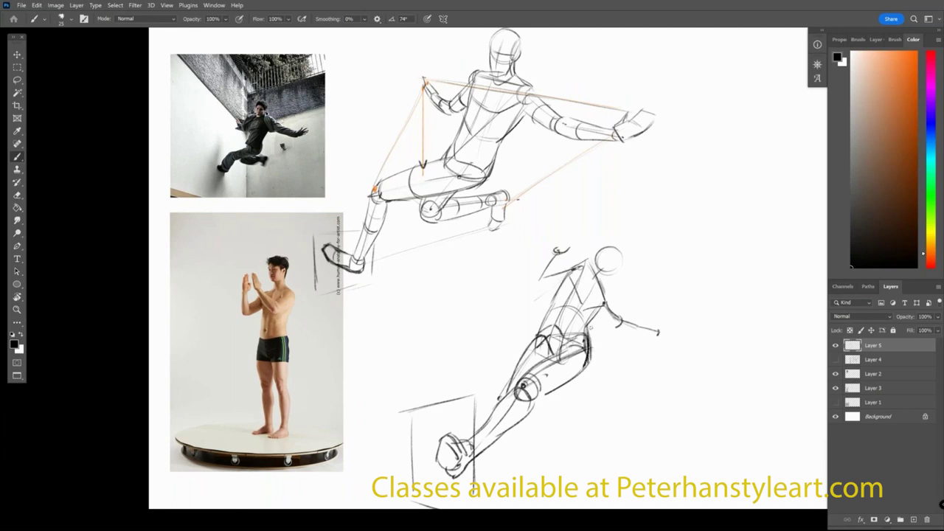
drag(564, 276, 547, 304)
drag(559, 282, 534, 342)
mouse_move(591, 284)
mouse_down()
mouse_move(571, 322)
mouse_move(596, 282)
mouse_move(591, 291)
mouse_up()
drag(566, 328, 557, 355)
drag(603, 303, 589, 319)
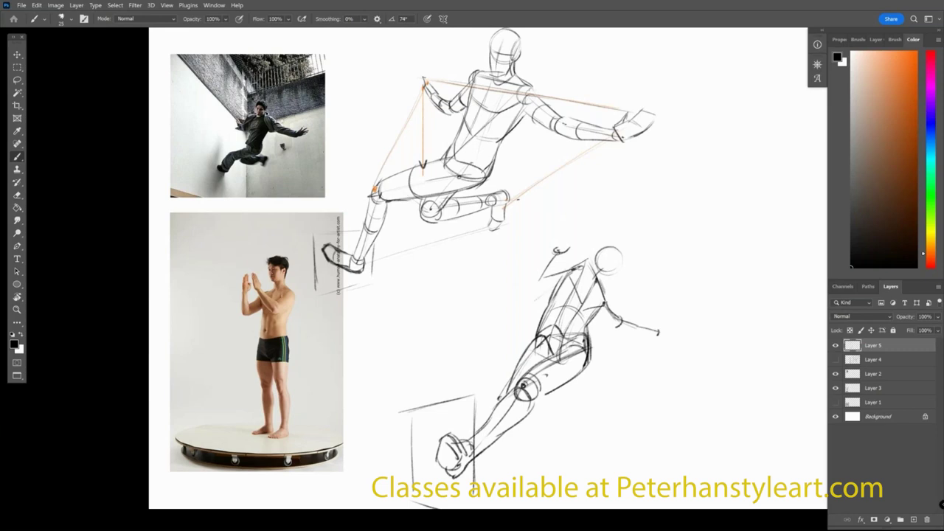
- Erase construction lines inside the second torso and redraw its side contours from shoulders to waist
key(e)
drag(581, 270, 555, 327)
key(b)
drag(577, 270, 545, 332)
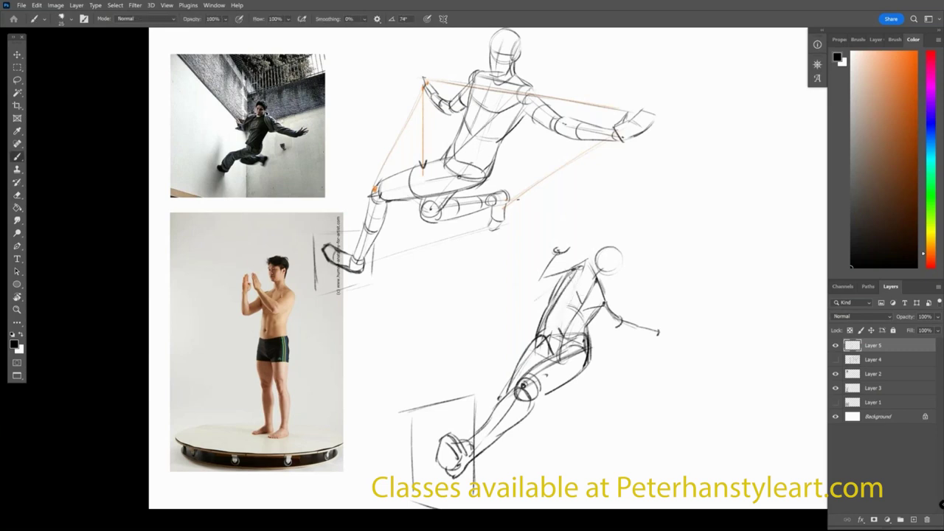
drag(600, 302, 581, 331)
drag(595, 308, 573, 337)
- Clean up the second torso's middle and draw its centerline, rib cage arch and chest and shoulder lines
key(e)
drag(587, 294, 560, 343)
key(b)
mouse_move(594, 278)
mouse_down()
mouse_move(565, 319)
mouse_move(557, 352)
mouse_up()
mouse_move(548, 310)
mouse_down()
mouse_move(576, 307)
mouse_move(586, 327)
mouse_up()
drag(565, 283, 595, 311)
drag(590, 272, 604, 299)
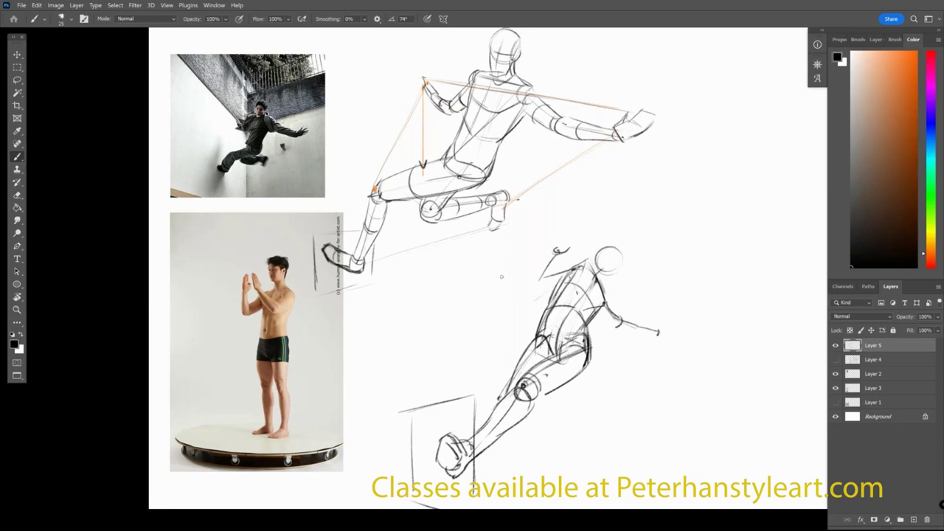
- Darken the contour of the second figure's far thigh beside the forward knee
mouse_move(515, 368)
mouse_down()
mouse_move(499, 399)
mouse_move(519, 353)
mouse_move(509, 361)
mouse_up()
drag(500, 365, 502, 370)
key(ctrl+z)
key(ctrl+z)
key(ctrl+z)
drag(516, 364, 504, 397)
- Try a hip box and thigh axis over the first figure and matching lines on the jumping man's photo, then undo them
mouse_move(447, 187)
mouse_down()
mouse_move(488, 177)
mouse_move(486, 187)
mouse_up()
drag(373, 197, 478, 169)
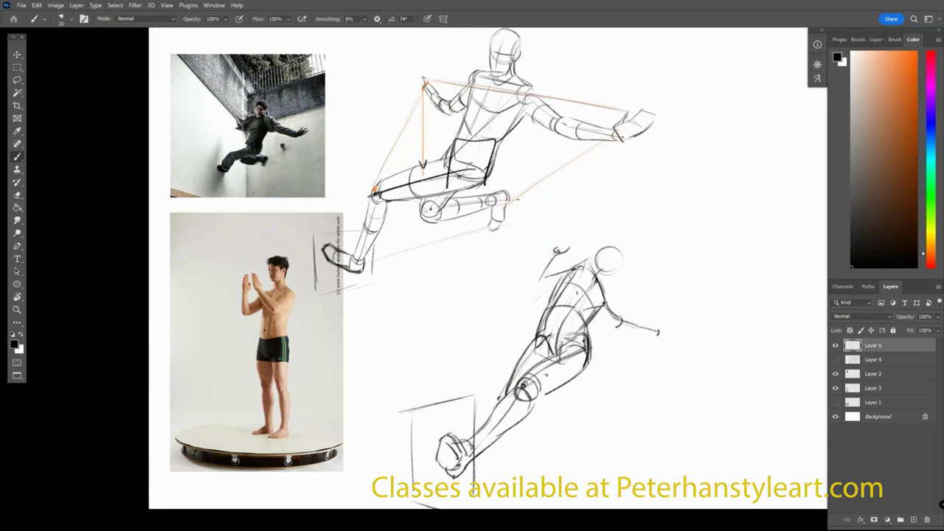
drag(276, 161, 168, 188)
key(ctrl+z)
key(ctrl+z)
drag(272, 168, 284, 222)
key(ctrl+z)
key(ctrl+z)
key(ctrl+z)
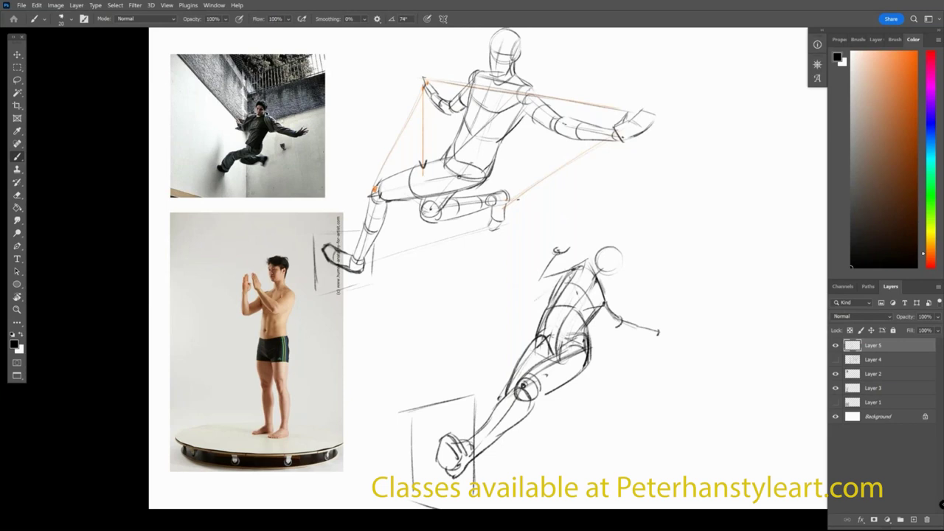
mouse_move(502, 197)
mouse_down()
mouse_move(442, 243)
mouse_move(483, 177)
mouse_up()
key(ctrl+z)
- Add a curved far knee contour to the second figure and darken the underside of its forward calf
drag(547, 334, 536, 393)
key(ctrl+z)
drag(509, 368, 514, 359)
mouse_move(499, 396)
mouse_down()
mouse_move(517, 357)
mouse_move(462, 370)
mouse_move(552, 444)
mouse_up()
key(ctrl+z)
key(ctrl+z)
drag(583, 401, 567, 399)
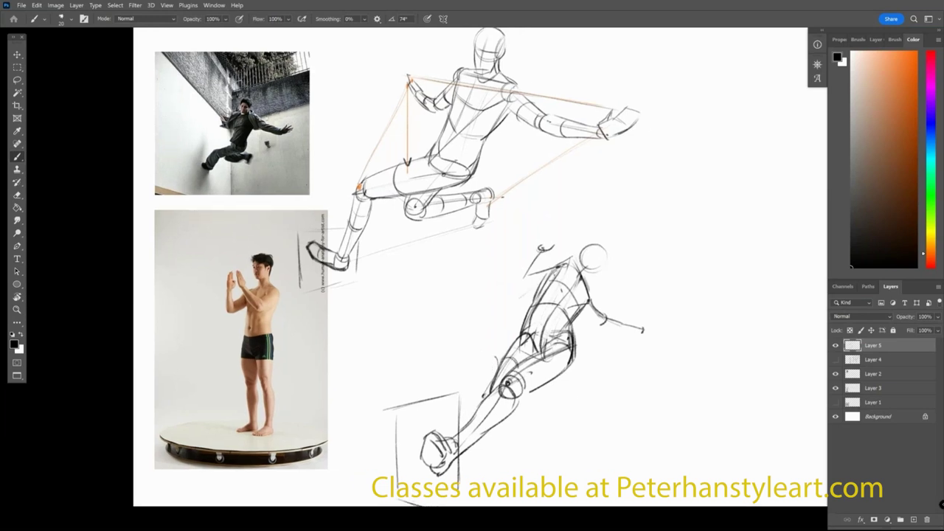
drag(531, 391, 478, 437)
- Try a hanging rear shin and foot beneath the second figure's forward leg, then undo it
drag(501, 423, 493, 450)
drag(515, 407, 497, 462)
mouse_move(495, 429)
mouse_down()
mouse_move(482, 478)
mouse_move(493, 457)
mouse_move(492, 494)
mouse_up()
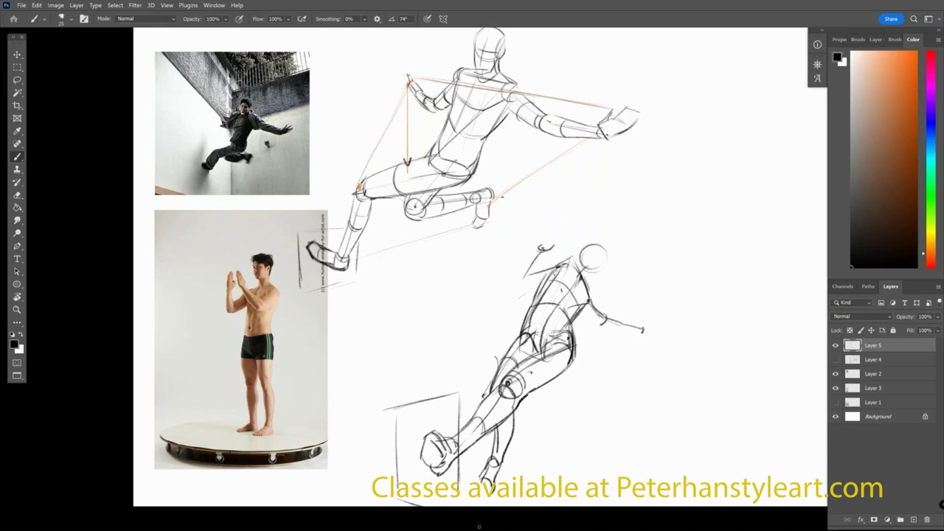
key(ctrl+z)
key(ctrl+z)
key(ctrl+z)
key(ctrl+z)
key(ctrl+z)
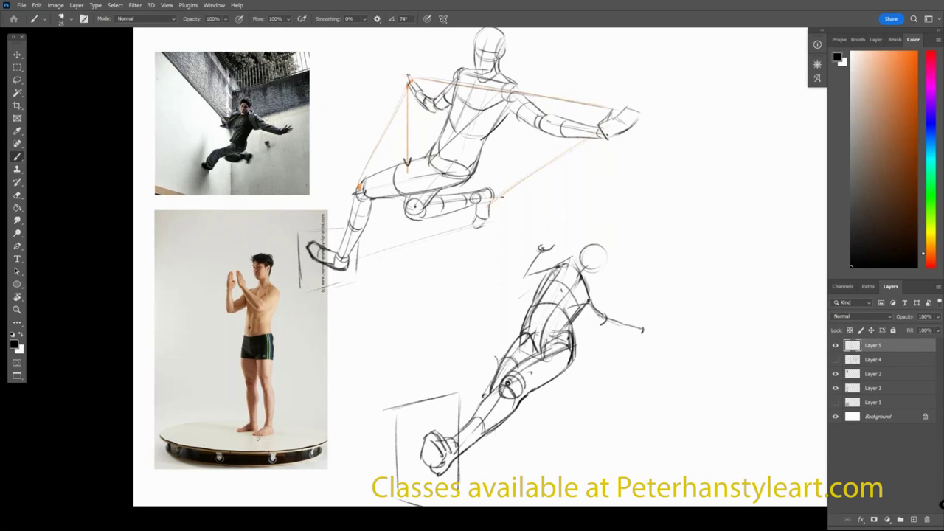
- Add a shoulder ball to the second figure and build its raised arm with a bent elbow and upright hand beside the head
mouse_move(506, 340)
mouse_down()
mouse_move(496, 350)
mouse_move(526, 408)
mouse_up()
key(ctrl+z)
drag(615, 351, 606, 365)
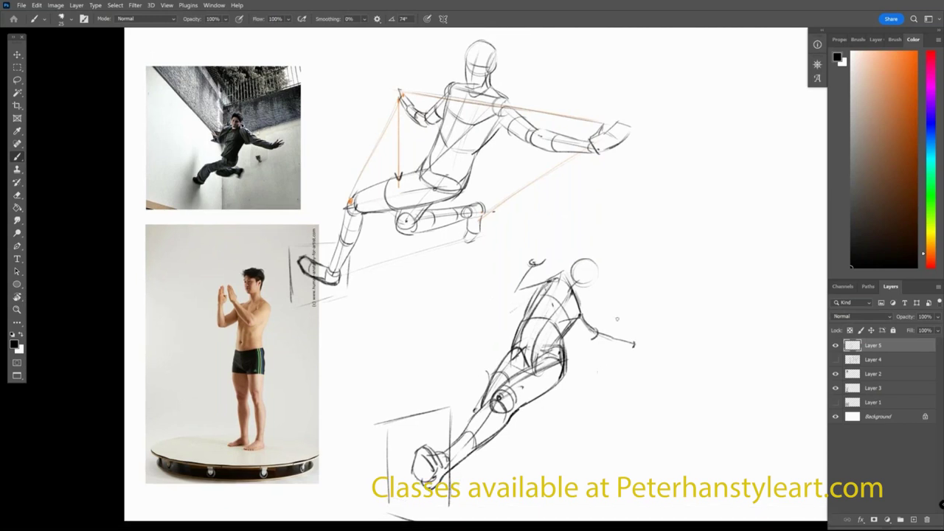
mouse_move(557, 275)
mouse_down()
mouse_move(548, 277)
mouse_move(562, 279)
mouse_up()
mouse_move(524, 263)
mouse_down()
mouse_move(509, 285)
mouse_move(528, 290)
mouse_move(543, 275)
mouse_move(539, 292)
mouse_move(556, 272)
mouse_move(550, 294)
mouse_move(534, 245)
mouse_move(551, 255)
mouse_move(536, 261)
mouse_move(545, 236)
mouse_up()
mouse_move(550, 236)
mouse_down()
mouse_move(543, 261)
mouse_move(552, 261)
mouse_up()
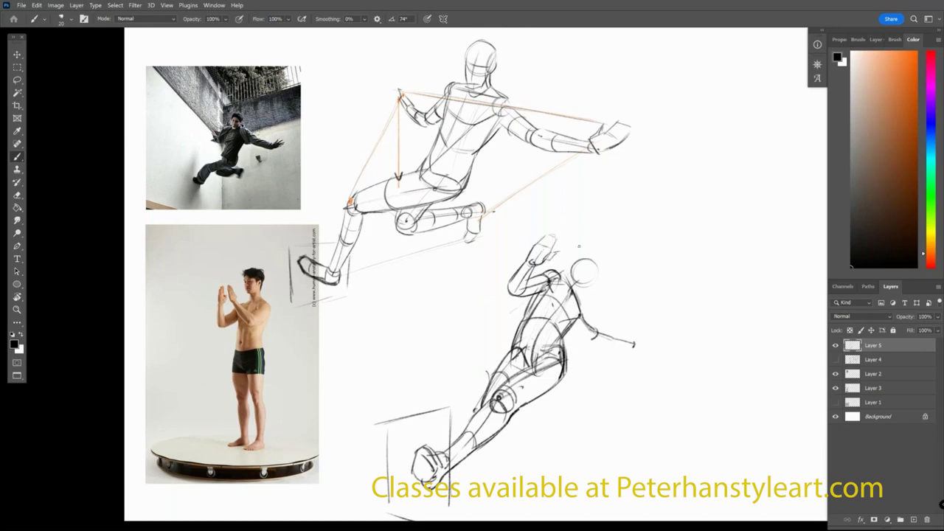
- Build the second figure's lowered arm and hand as solid forms, and add the neck and facial guide lines to its head
drag(581, 310, 586, 329)
mouse_move(574, 327)
mouse_down()
mouse_move(625, 348)
mouse_move(612, 343)
mouse_move(637, 348)
mouse_move(641, 338)
mouse_up()
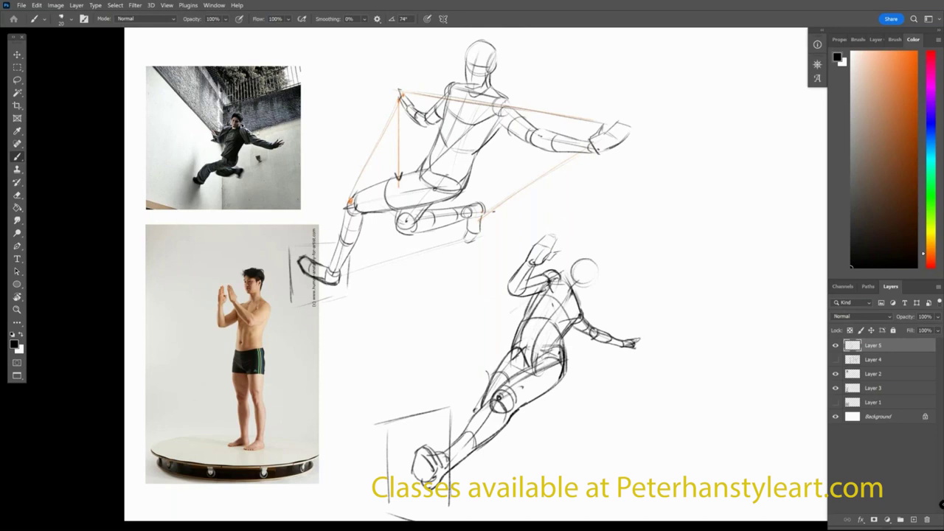
mouse_move(562, 279)
mouse_down()
mouse_move(579, 262)
mouse_move(589, 273)
mouse_move(576, 294)
mouse_up()
mouse_move(596, 264)
mouse_down()
mouse_move(599, 279)
mouse_move(575, 297)
mouse_move(576, 312)
mouse_move(551, 304)
mouse_move(563, 318)
mouse_up()
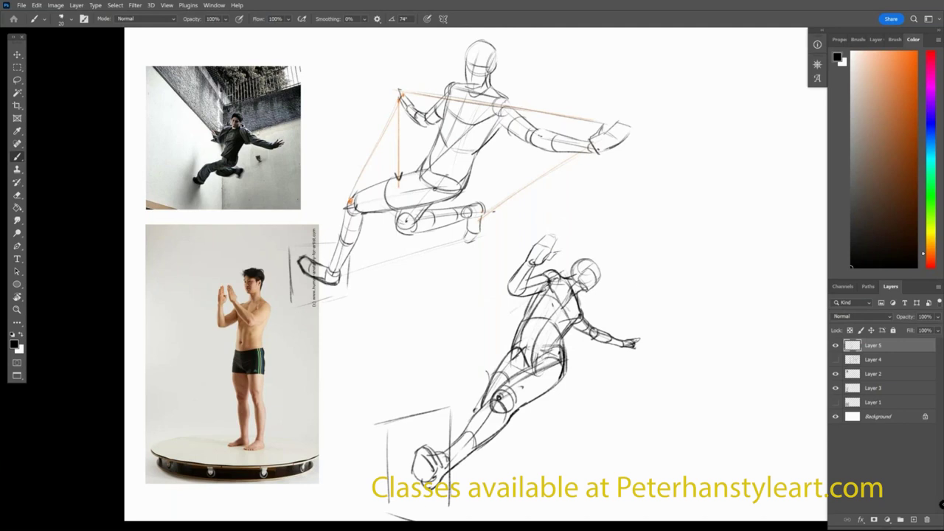
drag(611, 375, 622, 377)
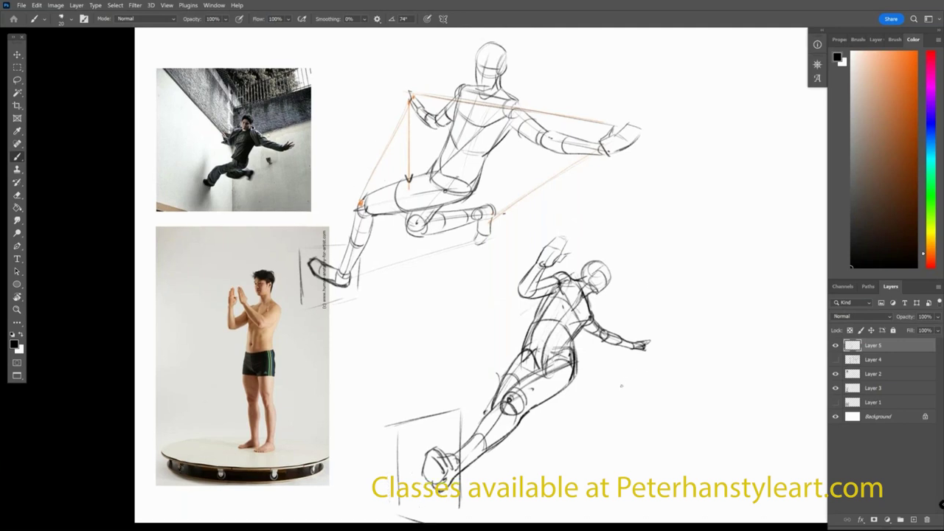
- Erase the second figure's raised arm and redraw it reaching outward from the shoulder with the forearm bent upward
key(e)
mouse_move(567, 236)
mouse_down()
mouse_move(513, 285)
mouse_move(571, 247)
mouse_move(541, 287)
mouse_move(591, 248)
mouse_move(521, 287)
mouse_move(492, 260)
mouse_up()
key(b)
key(])
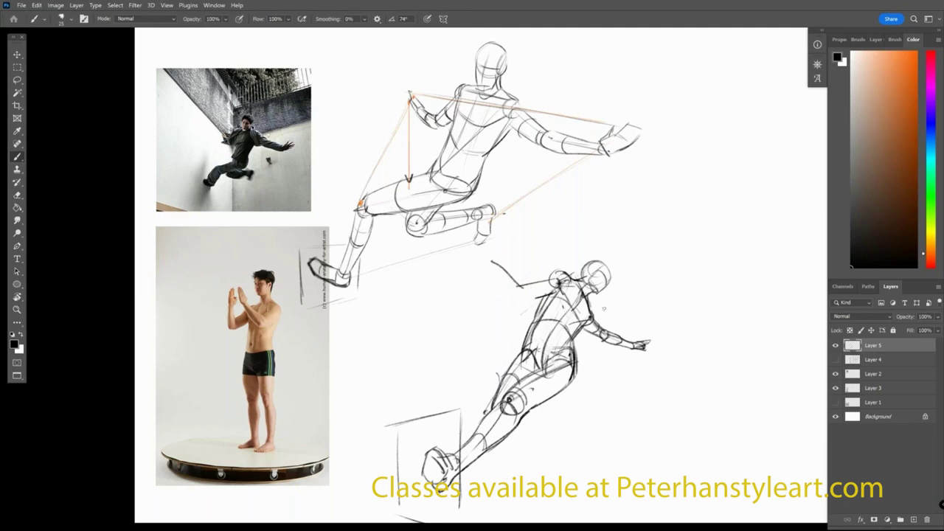
mouse_move(510, 263)
mouse_down()
mouse_move(499, 272)
mouse_move(522, 292)
mouse_up()
mouse_move(553, 273)
mouse_down()
mouse_move(533, 277)
mouse_move(553, 295)
mouse_move(558, 276)
mouse_up()
mouse_move(505, 258)
mouse_down()
mouse_move(497, 249)
mouse_move(499, 272)
mouse_move(524, 273)
mouse_up()
mouse_move(495, 272)
mouse_down()
mouse_move(522, 264)
mouse_move(504, 269)
mouse_move(510, 275)
mouse_move(492, 251)
mouse_move(518, 236)
mouse_move(492, 246)
mouse_up()
- Refine the redrawn raised arm with shoulder, elbow and forearm contour strokes
key(e)
key(b)
drag(552, 276, 565, 270)
drag(527, 297, 545, 294)
drag(544, 277, 533, 297)
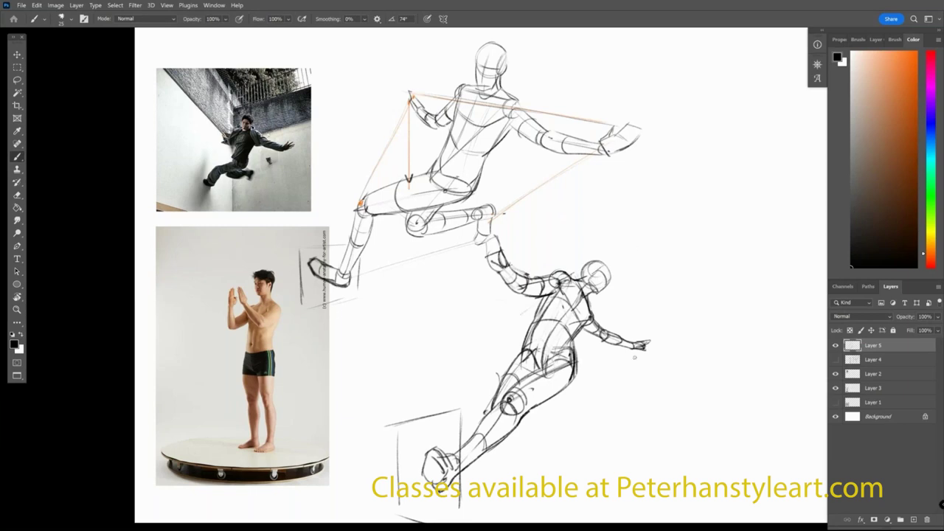
drag(512, 271, 525, 276)
drag(501, 274, 521, 295)
- Try a straight guide line from the second figure's raised hand across its shoulders past the lowered hand, then undo it
mouse_move(559, 250)
mouse_down()
mouse_move(543, 263)
mouse_move(565, 246)
mouse_up()
key(ctrl+z)
drag(492, 235, 667, 357)
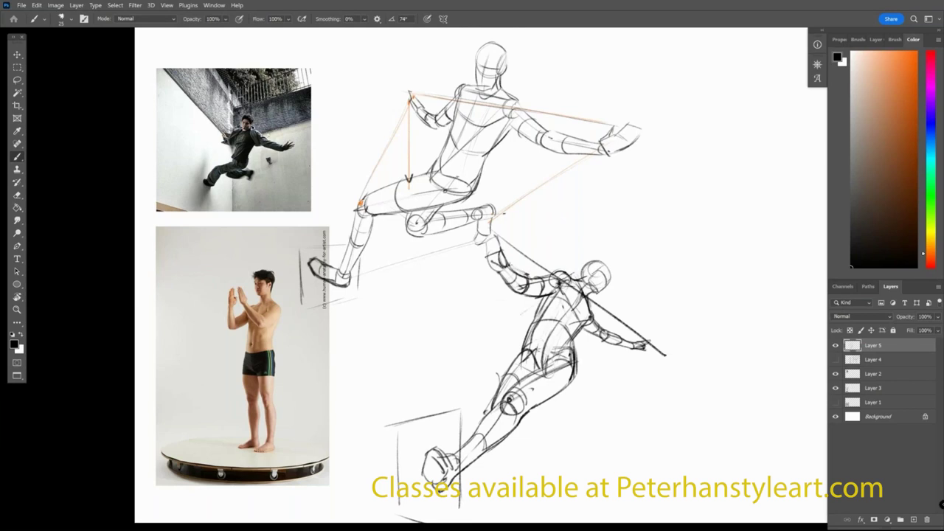
key(ctrl+z)
- Try strokes over the second figure's thighs from the hip toward the knee, then undo them
scroll(620, 385, down, 2)
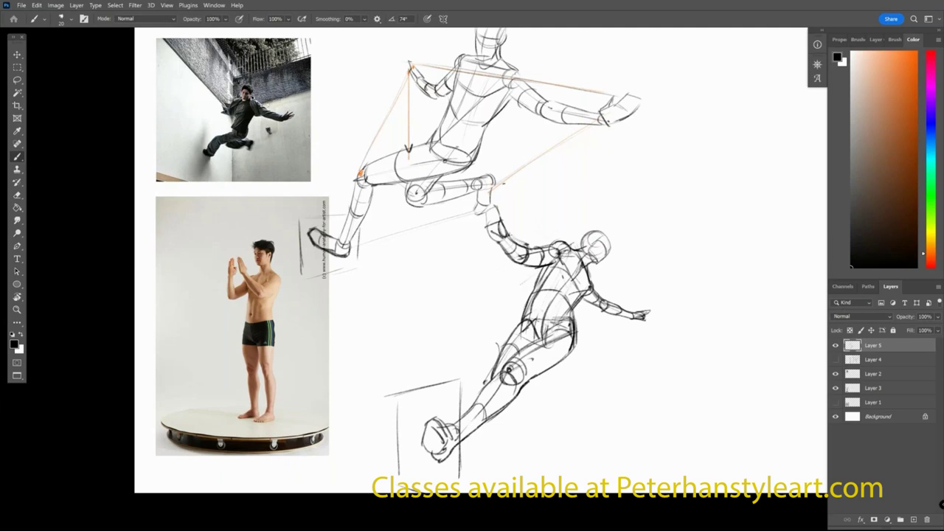
key(ctrl+minus)
drag(613, 380, 582, 385)
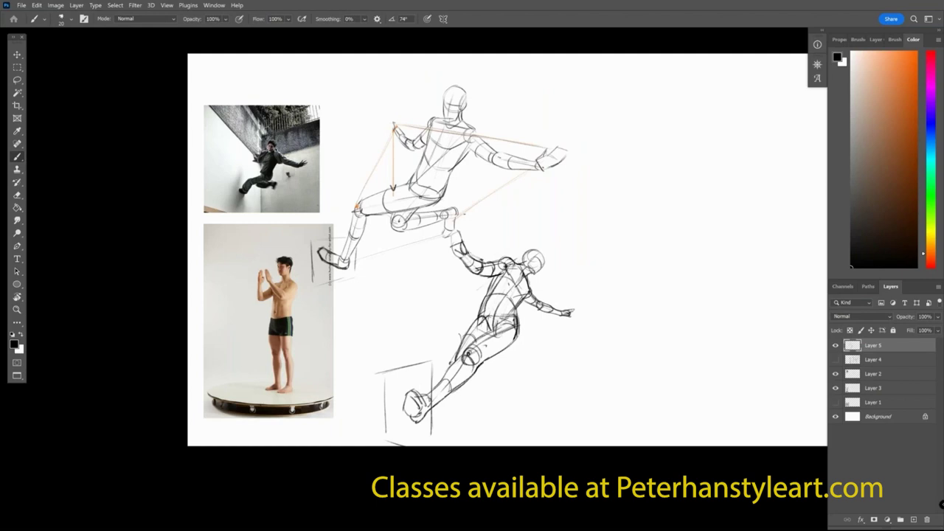
drag(499, 325, 454, 358)
key(ctrl+z)
key(ctrl+z)
drag(609, 375, 594, 384)
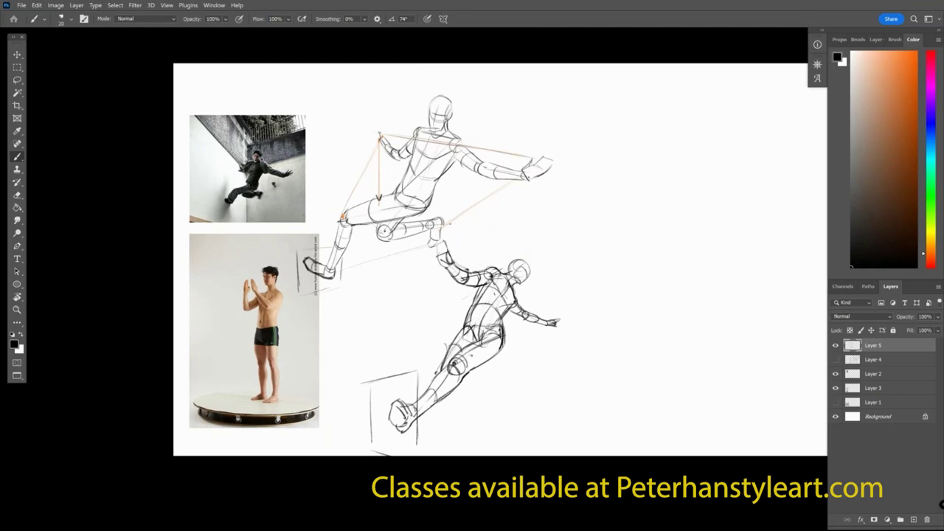
- Reinforce the second figure's torso and forward lower leg with short contour strokes
drag(544, 349, 540, 335)
mouse_move(497, 305)
mouse_down()
mouse_move(484, 344)
mouse_move(490, 322)
mouse_up()
drag(446, 363, 427, 385)
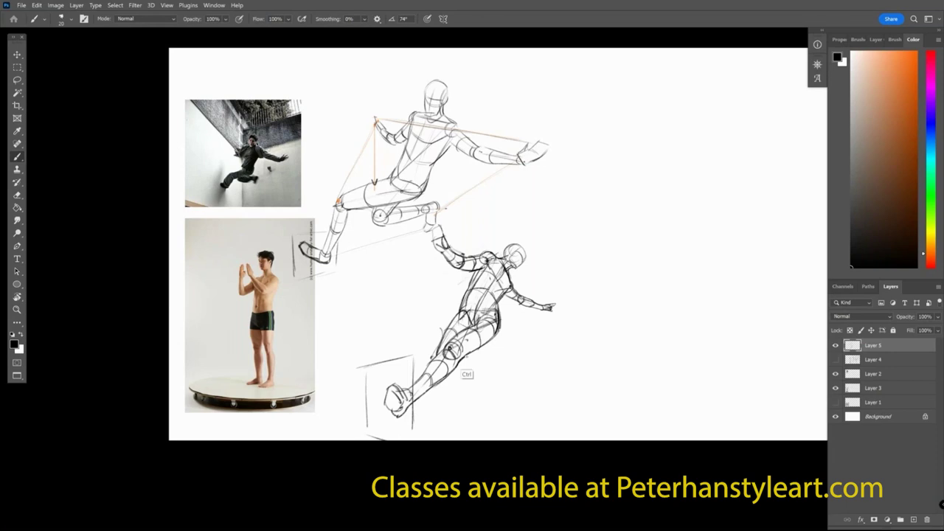
drag(669, 348, 559, 387)
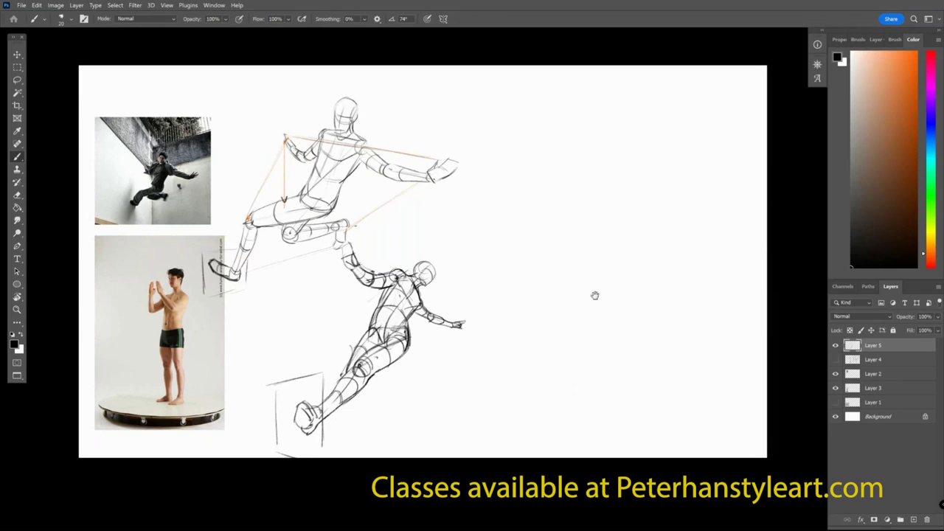
drag(596, 296, 590, 292)
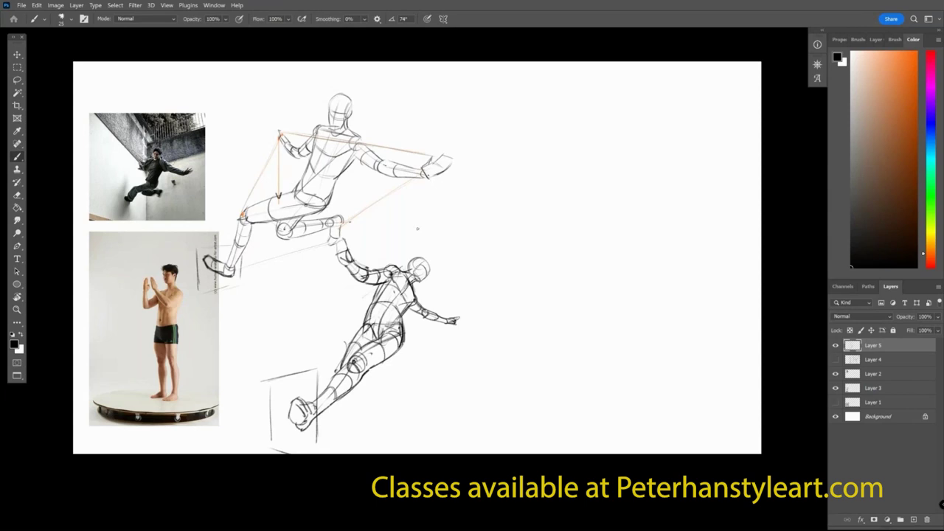
drag(573, 331, 565, 351)
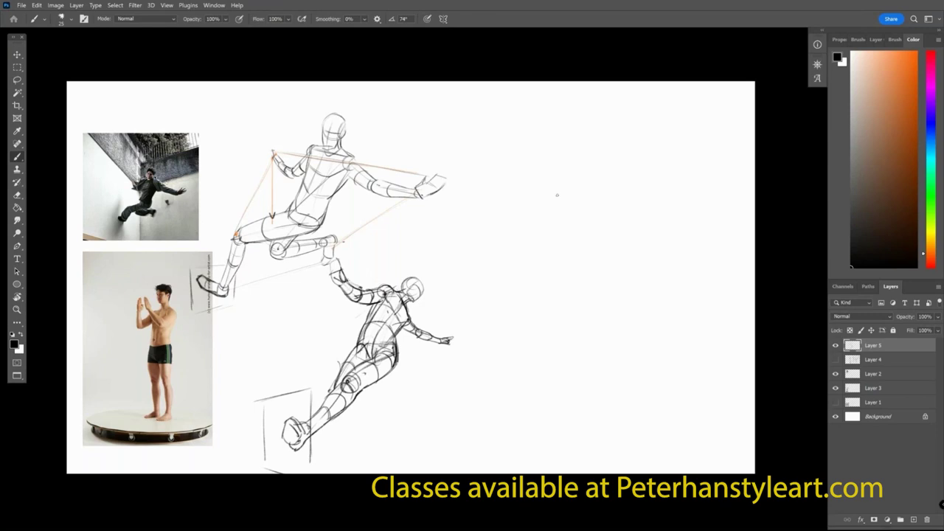
- Try guide strokes beside the second figure and above the first figure's head, then undo them
mouse_move(457, 423)
mouse_down()
mouse_move(418, 357)
mouse_move(432, 369)
mouse_move(465, 295)
mouse_move(443, 450)
mouse_move(407, 263)
mouse_up()
key(ctrl+z)
key(ctrl+z)
key(ctrl+z)
drag(545, 310, 539, 322)
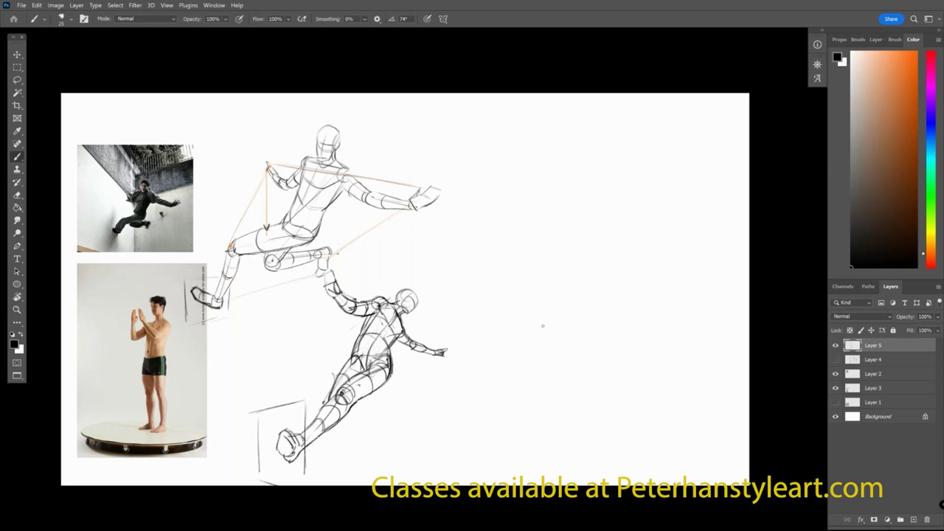
drag(387, 121, 216, 155)
key(ctrl+z)
- Sketch the first face strokes of a third figure in the empty canvas area, then select, shrink and reposition them
mouse_move(555, 270)
mouse_down()
mouse_move(523, 272)
mouse_move(531, 274)
mouse_up()
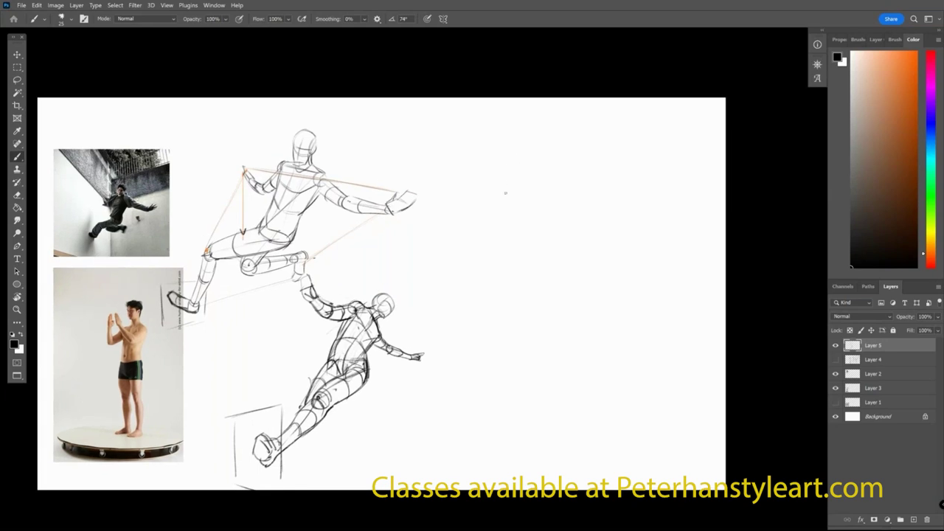
mouse_move(505, 187)
mouse_down()
mouse_move(507, 218)
mouse_move(526, 221)
mouse_up()
key(m)
drag(490, 181, 546, 255)
key(ctrl+t)
mouse_move(546, 180)
mouse_down()
mouse_move(506, 217)
mouse_move(476, 174)
mouse_up()
key(Return)
key(ctrl+d)
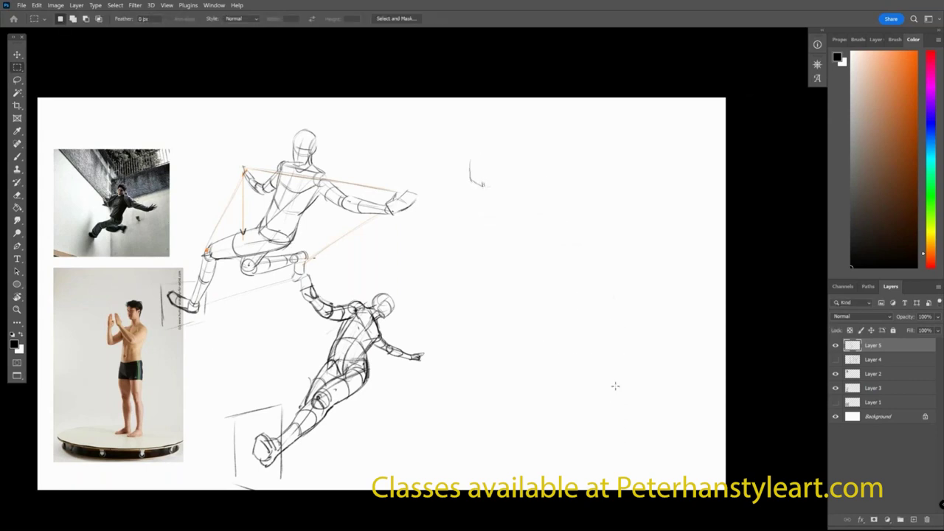
- Sketch a Batman head from those strokes with the cowl's cheek edge, mouth opening, jaw and head outline
key(b)
key(bracketleft)
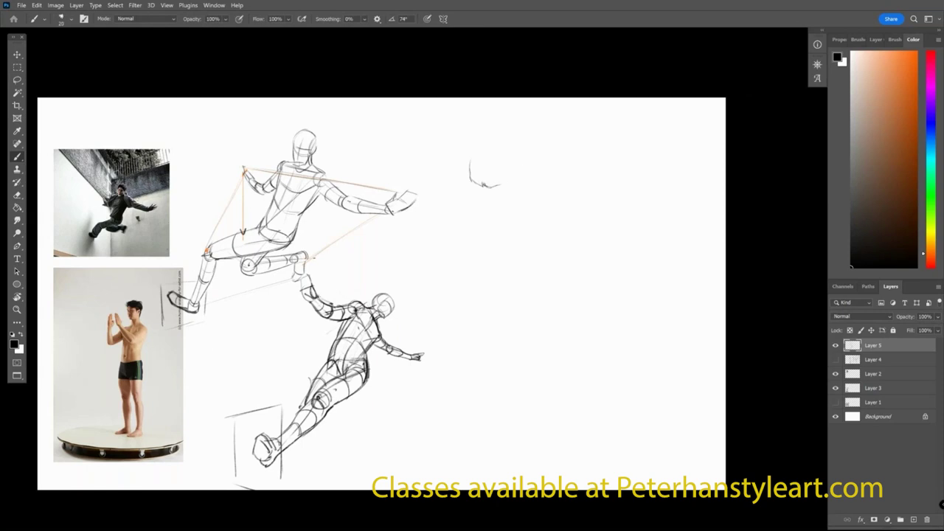
drag(474, 180, 487, 201)
mouse_move(491, 196)
mouse_down()
mouse_move(506, 192)
mouse_move(490, 184)
mouse_up()
drag(502, 138, 481, 142)
mouse_move(476, 187)
mouse_down()
mouse_move(485, 196)
mouse_move(480, 207)
mouse_up()
mouse_move(488, 202)
mouse_down()
mouse_move(486, 211)
mouse_move(514, 195)
mouse_move(508, 202)
mouse_up()
drag(512, 179, 511, 160)
drag(473, 152, 470, 164)
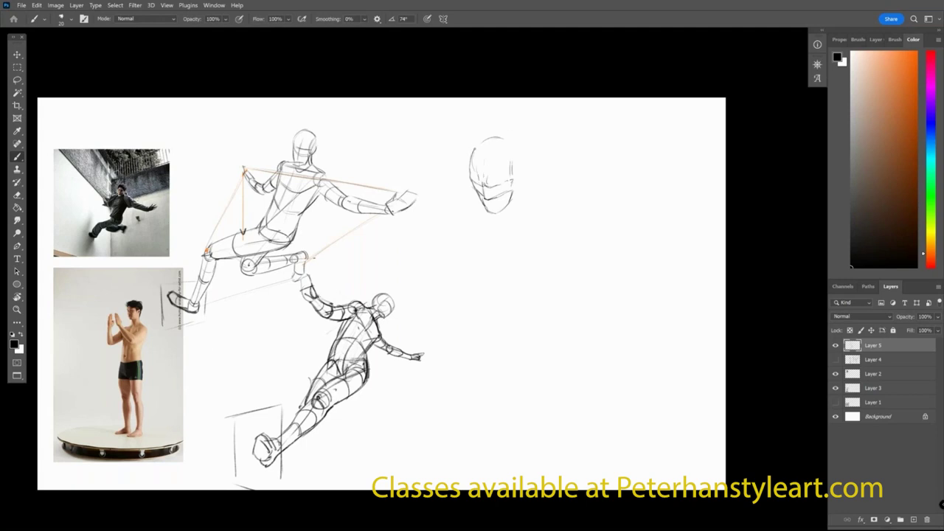
- Complete the Batman cowl with the rounded cranium, scowling eyes and two pointed ears
mouse_move(492, 140)
mouse_down()
mouse_move(499, 146)
mouse_move(513, 132)
mouse_move(519, 145)
mouse_move(513, 130)
mouse_move(518, 178)
mouse_up()
mouse_move(472, 179)
mouse_down()
mouse_move(482, 188)
mouse_move(504, 182)
mouse_up()
drag(476, 132, 473, 154)
drag(512, 170, 510, 193)
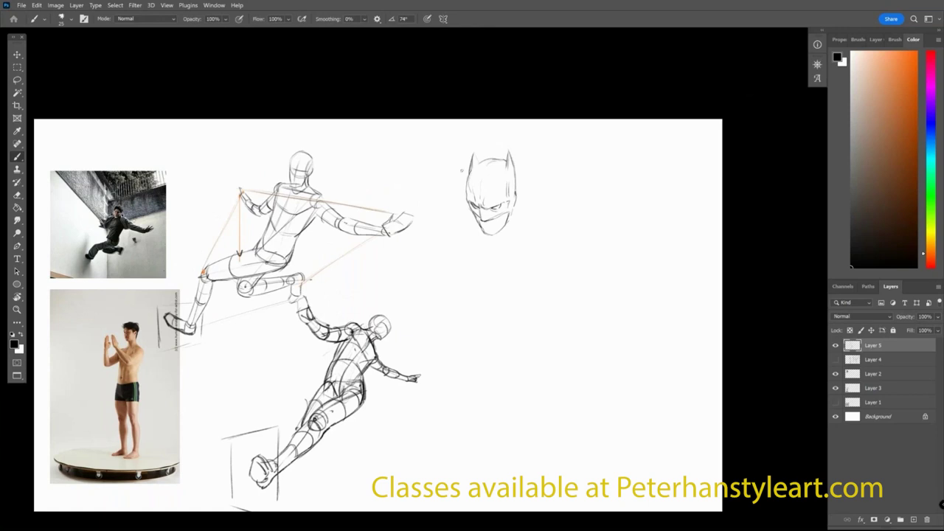
- Block in Batman's chest, near shoulder and raised far upper arm around the head
drag(464, 172, 460, 188)
drag(481, 237, 476, 245)
drag(503, 233, 538, 220)
drag(519, 178, 536, 194)
drag(485, 253, 520, 260)
drag(527, 232, 532, 252)
mouse_move(553, 221)
mouse_down()
mouse_move(533, 254)
mouse_move(563, 236)
mouse_move(560, 248)
mouse_move(524, 260)
mouse_move(534, 256)
mouse_move(546, 278)
mouse_up()
drag(566, 244, 570, 255)
mouse_move(475, 165)
mouse_down()
mouse_move(461, 175)
mouse_move(467, 159)
mouse_move(444, 138)
mouse_move(491, 146)
mouse_up()
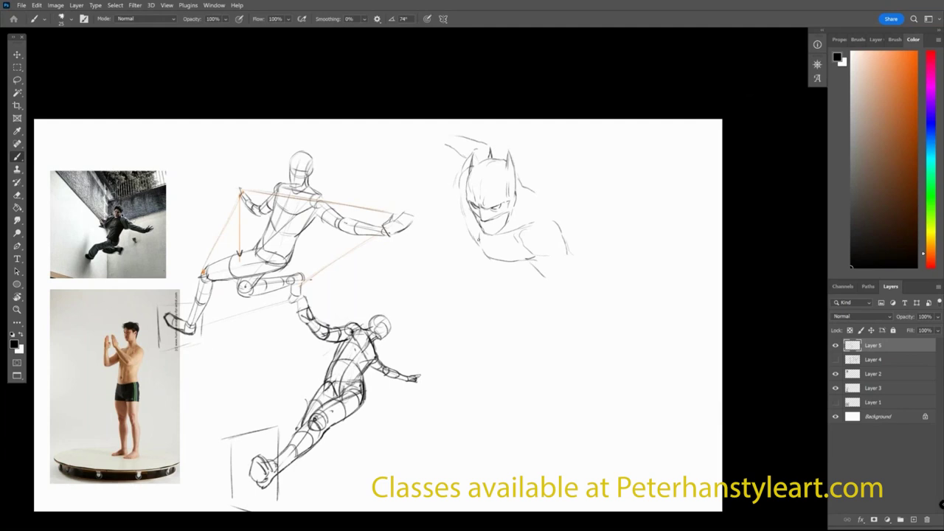
- Add two slanting perspective guide lines behind Batman and sketch the side and lower contours of his torso
drag(514, 157, 621, 137)
drag(458, 172, 470, 241)
mouse_move(466, 237)
mouse_down()
mouse_move(481, 260)
mouse_move(469, 248)
mouse_move(480, 257)
mouse_move(467, 258)
mouse_move(510, 275)
mouse_move(491, 279)
mouse_move(521, 277)
mouse_move(497, 285)
mouse_up()
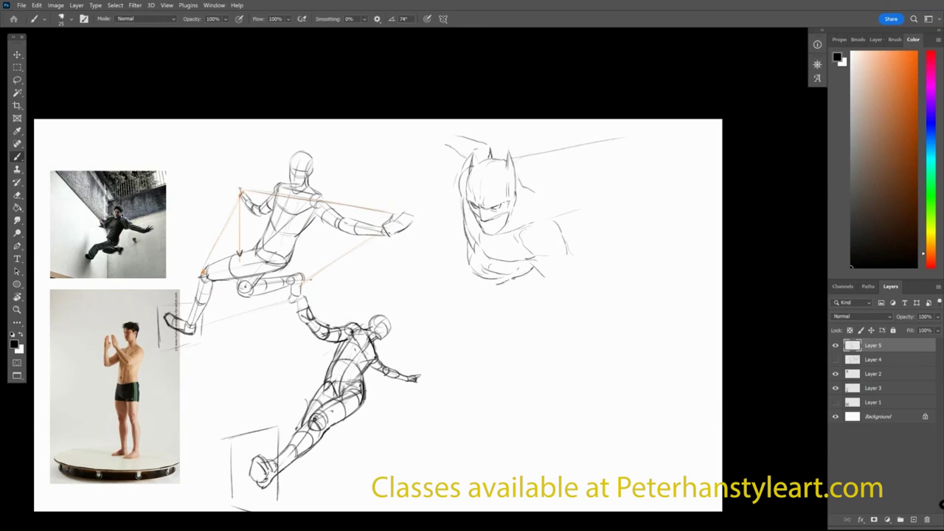
mouse_move(470, 245)
mouse_down()
mouse_move(466, 271)
mouse_move(510, 287)
mouse_up()
mouse_move(466, 245)
mouse_down()
mouse_move(454, 272)
mouse_move(481, 287)
mouse_move(461, 277)
mouse_move(510, 283)
mouse_up()
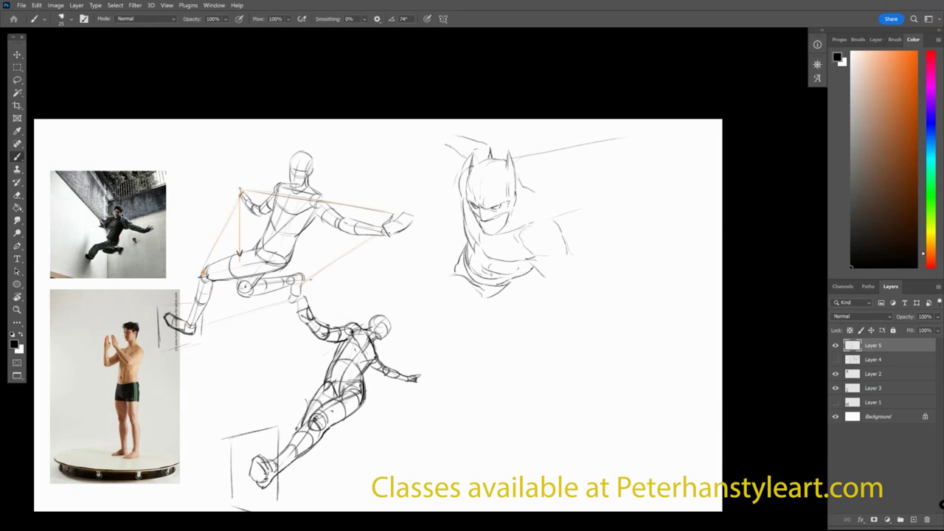
- Sketch Batman's near upper arm, large foreshortened thigh and raised far forearm
mouse_move(446, 274)
mouse_down()
mouse_move(428, 275)
mouse_move(452, 262)
mouse_move(446, 274)
mouse_move(401, 279)
mouse_move(383, 295)
mouse_move(473, 304)
mouse_up()
drag(545, 277, 572, 297)
mouse_move(568, 250)
mouse_down()
mouse_move(592, 280)
mouse_move(577, 300)
mouse_move(576, 273)
mouse_move(582, 277)
mouse_move(548, 269)
mouse_move(579, 303)
mouse_move(596, 284)
mouse_move(607, 291)
mouse_up()
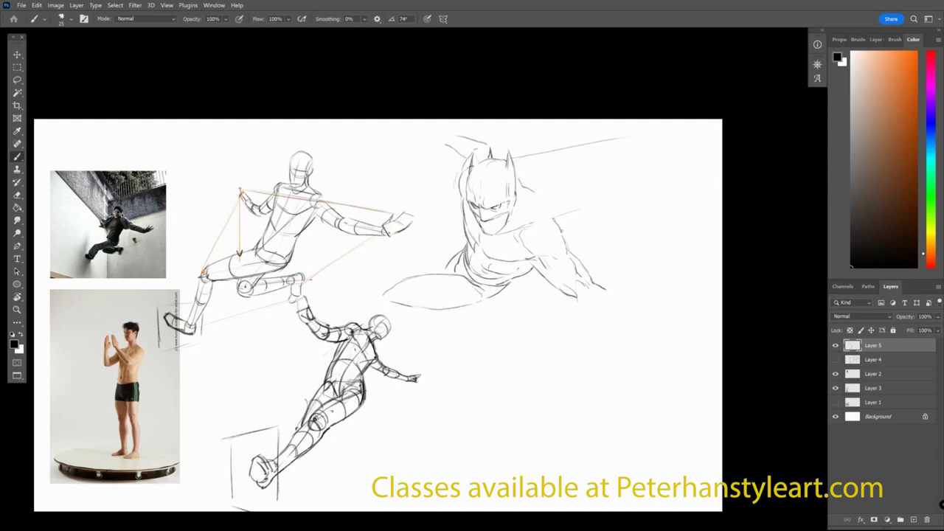
mouse_move(482, 148)
mouse_down()
mouse_move(484, 156)
mouse_move(474, 141)
mouse_move(444, 142)
mouse_move(478, 136)
mouse_up()
drag(443, 134, 434, 149)
- Draw Batman's near forearm reaching downward as a finned gauntlet ending at the wrist
mouse_move(596, 313)
mouse_down()
mouse_move(620, 299)
mouse_move(600, 289)
mouse_move(626, 273)
mouse_up()
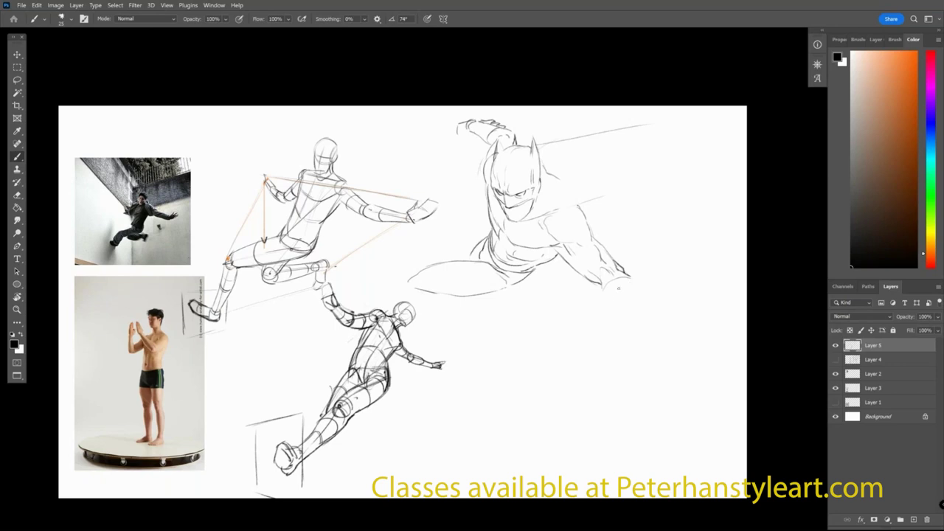
mouse_move(617, 298)
mouse_down()
mouse_move(624, 282)
mouse_move(612, 288)
mouse_move(649, 293)
mouse_move(633, 323)
mouse_move(657, 320)
mouse_up()
mouse_move(641, 263)
mouse_down()
mouse_move(658, 309)
mouse_move(656, 320)
mouse_move(632, 310)
mouse_move(639, 358)
mouse_move(654, 366)
mouse_move(666, 329)
mouse_move(657, 332)
mouse_move(680, 353)
mouse_up()
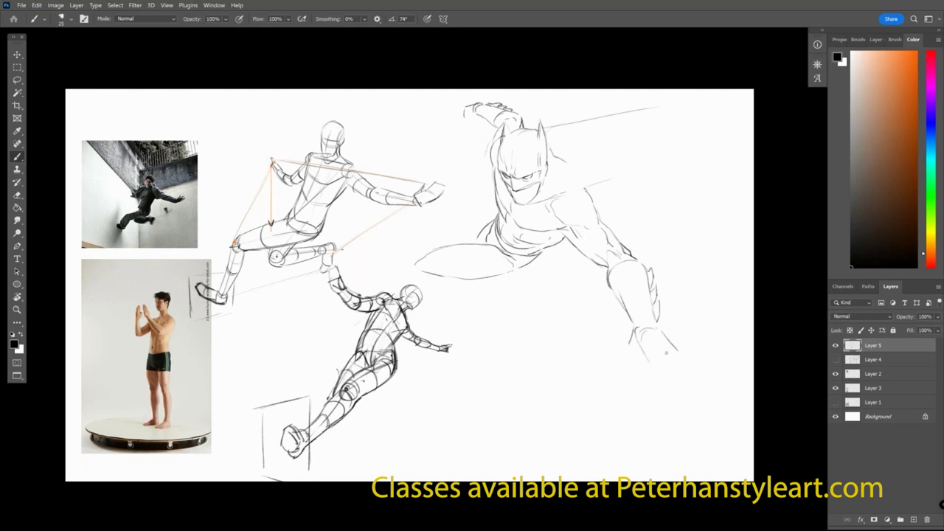
- Draw Batman's large foreshortened near hand with spread fingers and thumb below the gauntlet
mouse_move(652, 356)
mouse_down()
mouse_move(660, 353)
mouse_move(673, 383)
mouse_up()
drag(656, 371, 675, 392)
drag(663, 351, 698, 376)
mouse_move(670, 345)
mouse_down()
mouse_move(689, 385)
mouse_move(683, 362)
mouse_move(684, 373)
mouse_up()
drag(631, 344, 631, 361)
mouse_move(635, 353)
mouse_down()
mouse_move(648, 361)
mouse_move(627, 379)
mouse_move(640, 379)
mouse_up()
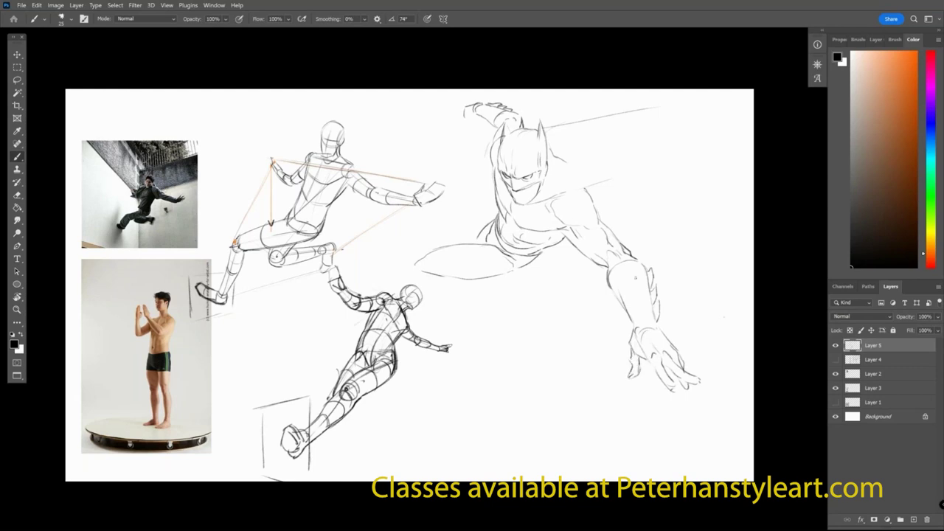
drag(605, 258, 614, 261)
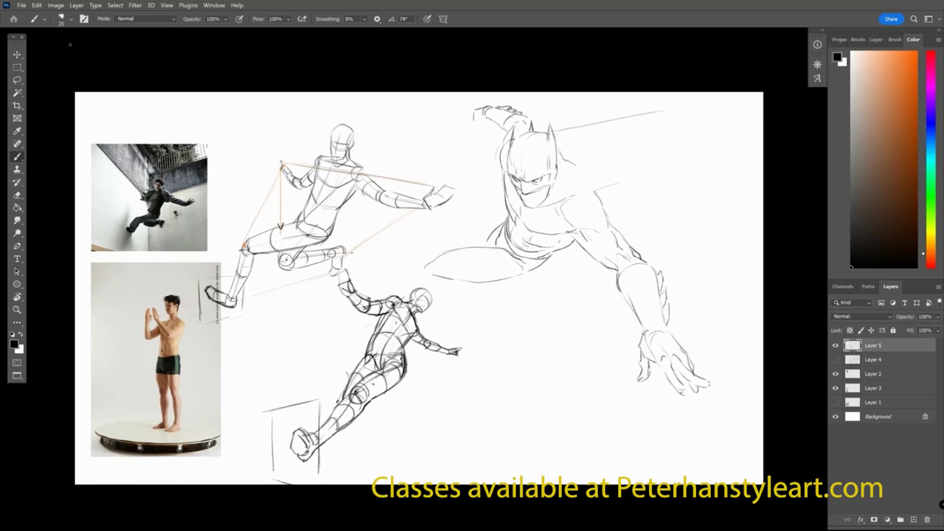
click(57, 6)
click(85, 70)
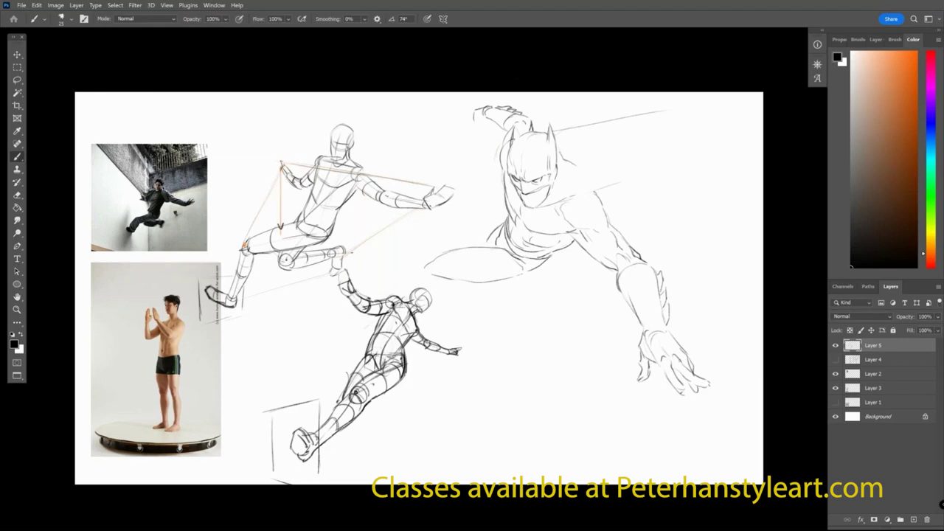
drag(673, 326, 676, 318)
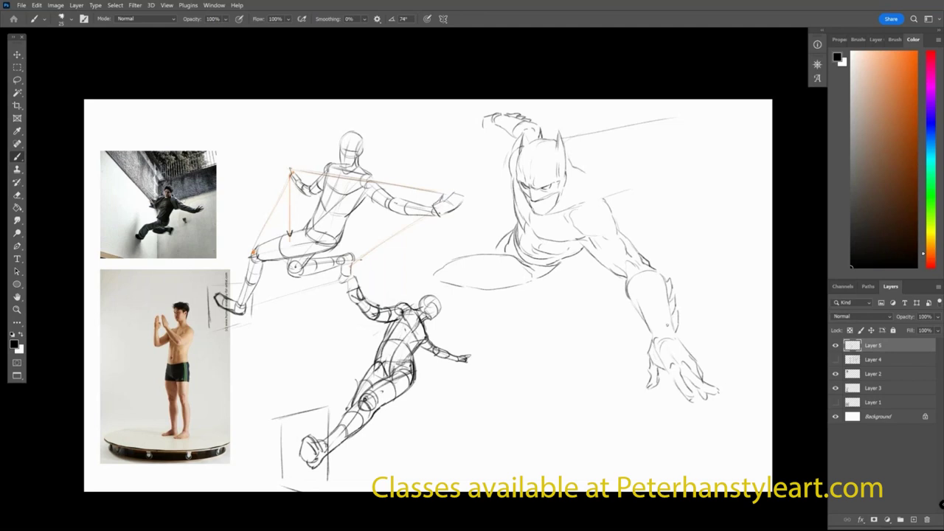
drag(686, 344, 669, 344)
- Darken the near gauntlet's edge, add shoulder contours and draw the raised far hand with extended fingers on Batman
drag(614, 297, 635, 338)
drag(632, 277, 632, 290)
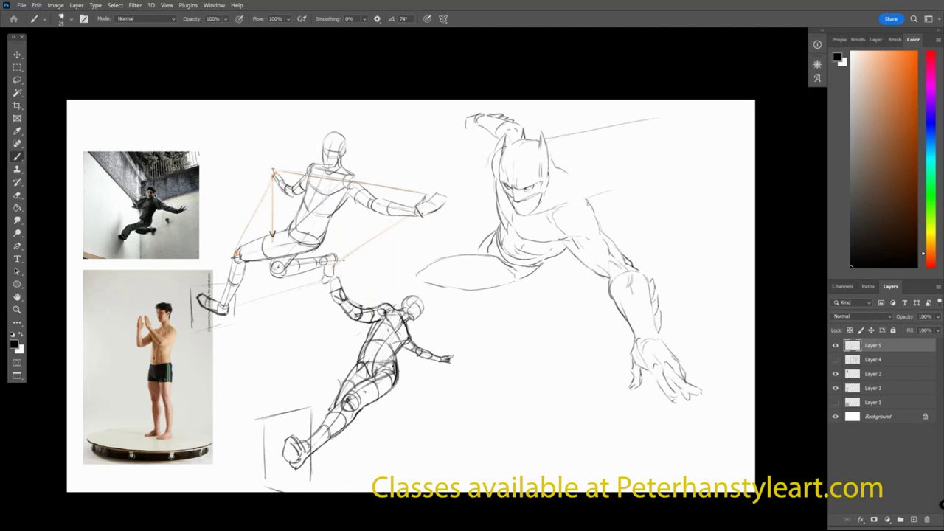
drag(565, 208, 585, 209)
drag(498, 144, 495, 154)
drag(523, 129, 527, 141)
mouse_move(476, 125)
mouse_down()
mouse_move(485, 130)
mouse_move(463, 125)
mouse_move(476, 130)
mouse_move(473, 115)
mouse_move(457, 134)
mouse_move(470, 130)
mouse_up()
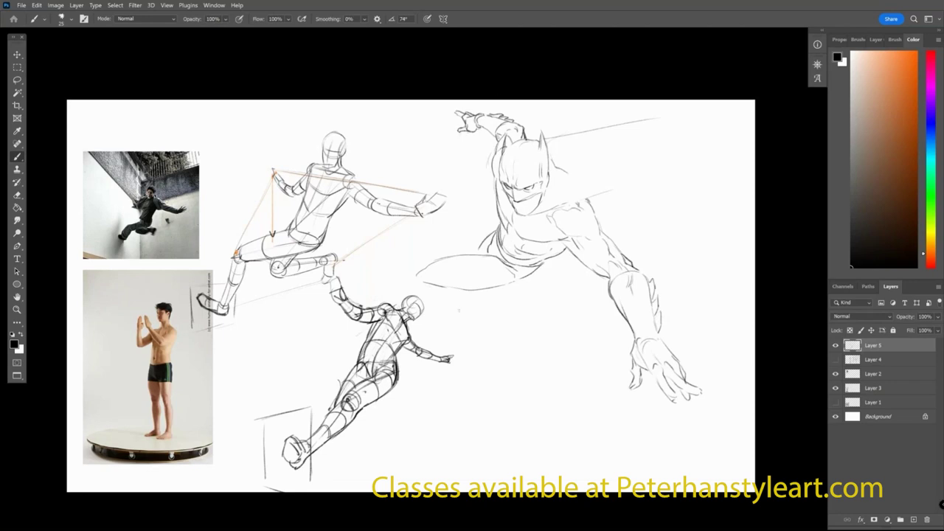
- Extend Batman's forward leg with a knee, a lower leg crossing behind the second figure's head and a foot
drag(420, 269, 410, 278)
drag(413, 286, 478, 292)
mouse_move(411, 275)
mouse_down()
mouse_move(395, 291)
mouse_move(429, 298)
mouse_move(385, 298)
mouse_move(341, 322)
mouse_up()
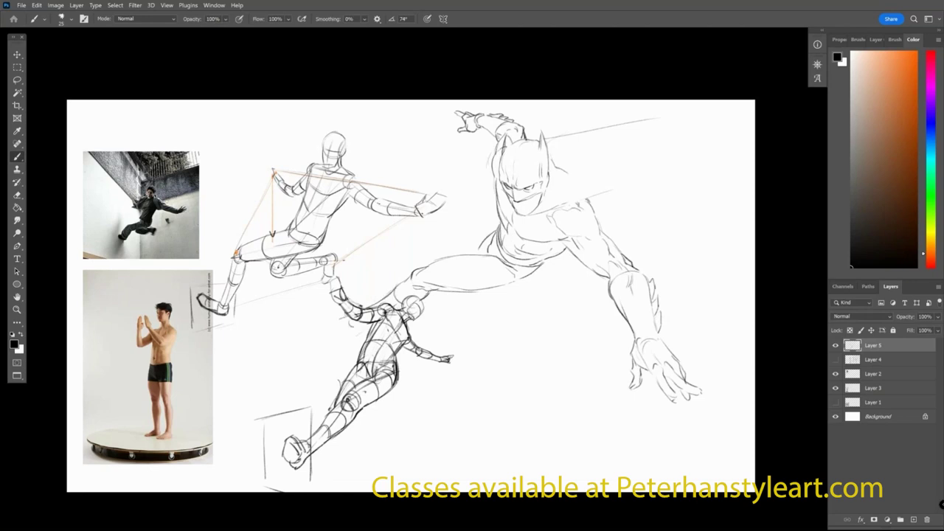
mouse_move(335, 320)
mouse_down()
mouse_move(316, 333)
mouse_move(326, 336)
mouse_move(315, 323)
mouse_move(332, 333)
mouse_move(367, 326)
mouse_up()
- Draw Batman's folded rear leg below the forward thigh, with calf contours and a foot
mouse_move(536, 279)
mouse_down()
mouse_move(485, 294)
mouse_move(516, 292)
mouse_move(525, 277)
mouse_move(497, 295)
mouse_up()
mouse_move(565, 272)
mouse_down()
mouse_move(541, 275)
mouse_move(534, 290)
mouse_move(566, 281)
mouse_move(544, 293)
mouse_move(560, 299)
mouse_move(579, 283)
mouse_move(579, 301)
mouse_up()
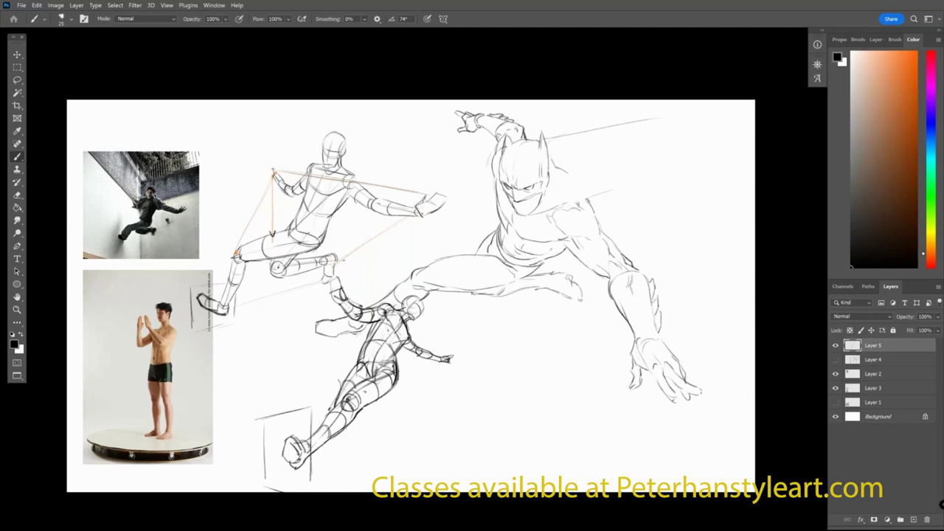
mouse_move(555, 271)
mouse_down()
mouse_move(575, 278)
mouse_move(539, 267)
mouse_move(517, 282)
mouse_move(551, 259)
mouse_up()
- Draw Batman's billowing cape streaming from the shoulders past the canvas's right edge, with a scalloped lower edge and upper folds
drag(616, 276, 542, 325)
mouse_move(500, 243)
mouse_down()
mouse_move(639, 180)
mouse_move(590, 170)
mouse_move(617, 175)
mouse_up()
drag(548, 237, 682, 214)
drag(619, 180, 682, 171)
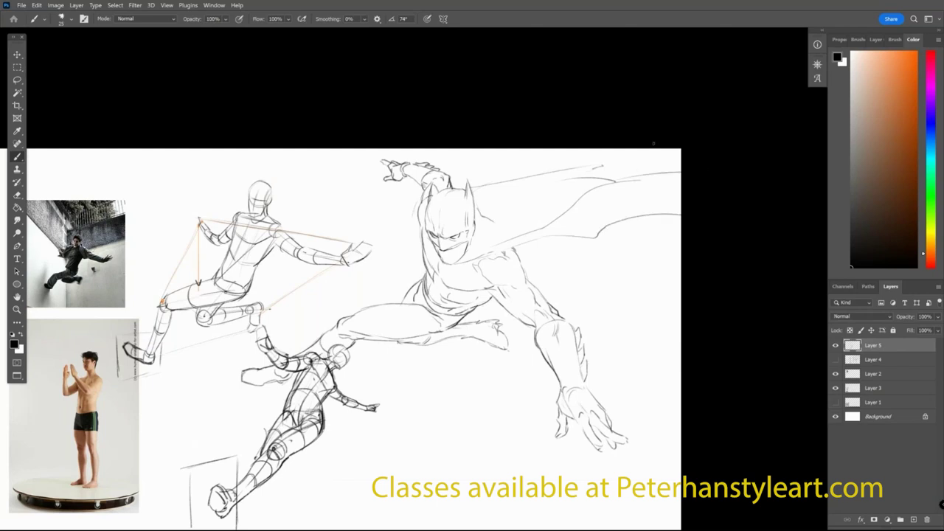
mouse_move(604, 166)
mouse_down()
mouse_move(582, 178)
mouse_move(668, 147)
mouse_up()
mouse_move(564, 170)
mouse_down()
mouse_move(626, 148)
mouse_move(670, 171)
mouse_up()
drag(625, 220, 681, 212)
drag(605, 171, 593, 177)
drag(500, 179, 533, 173)
mouse_move(590, 149)
mouse_down()
mouse_move(595, 157)
mouse_move(555, 167)
mouse_up()
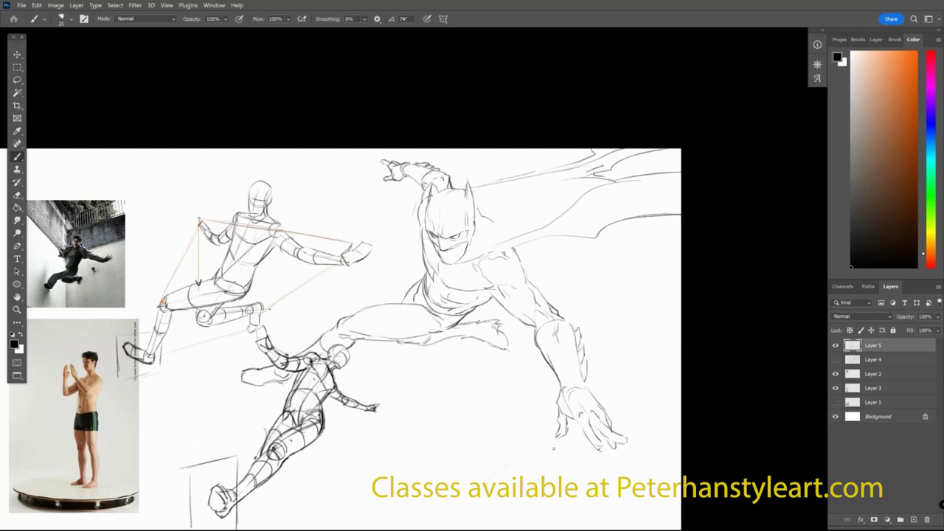
- Sketch two large crescent-shaped contours on the ground below Batman
mouse_move(553, 445)
mouse_down()
mouse_move(496, 485)
mouse_move(522, 484)
mouse_move(450, 500)
mouse_up()
mouse_move(436, 437)
mouse_down()
mouse_move(366, 452)
mouse_move(360, 464)
mouse_move(436, 438)
mouse_up()
key(e)
key(b)
drag(347, 445, 380, 447)
drag(381, 446, 425, 446)
drag(354, 464, 409, 476)
drag(411, 475, 464, 435)
mouse_move(481, 396)
mouse_down()
mouse_move(420, 447)
mouse_move(453, 437)
mouse_up()
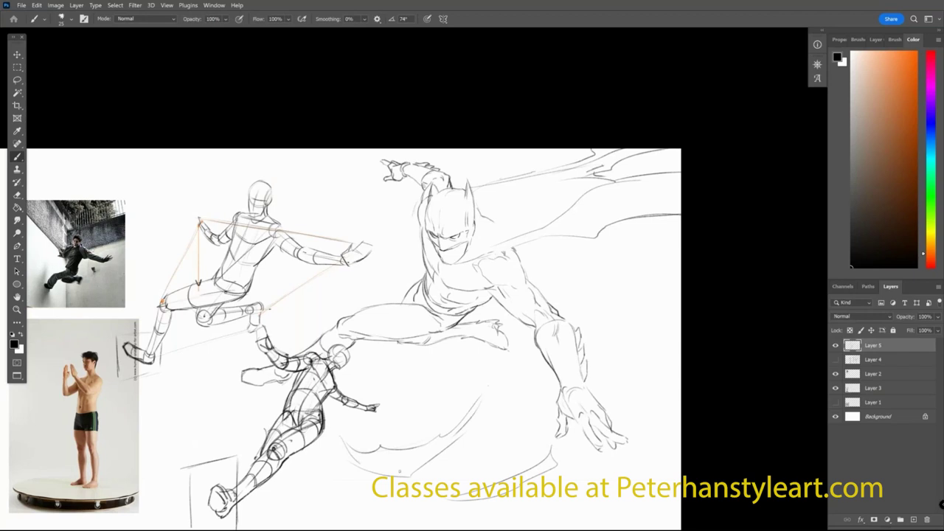
- Extend the middle crescent contour and add a third crescent below Batman's near hand
drag(457, 498, 434, 499)
mouse_move(567, 480)
mouse_down()
mouse_move(618, 492)
mouse_move(661, 470)
mouse_up()
mouse_move(632, 407)
mouse_down()
mouse_move(620, 388)
mouse_move(565, 396)
mouse_up()
drag(560, 353, 624, 345)
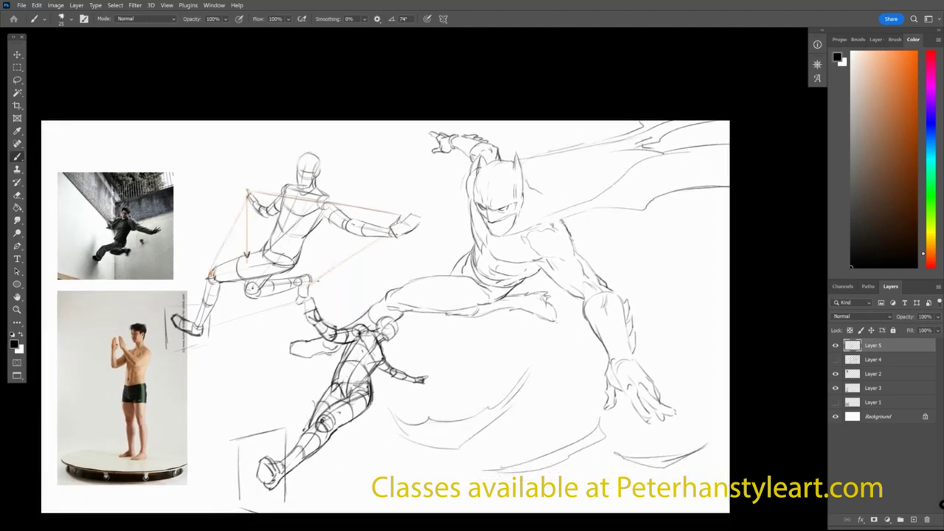
- Refine Batman's near shoulder and upper-arm muscles and sketch the bat emblem across the chest
drag(577, 249, 574, 261)
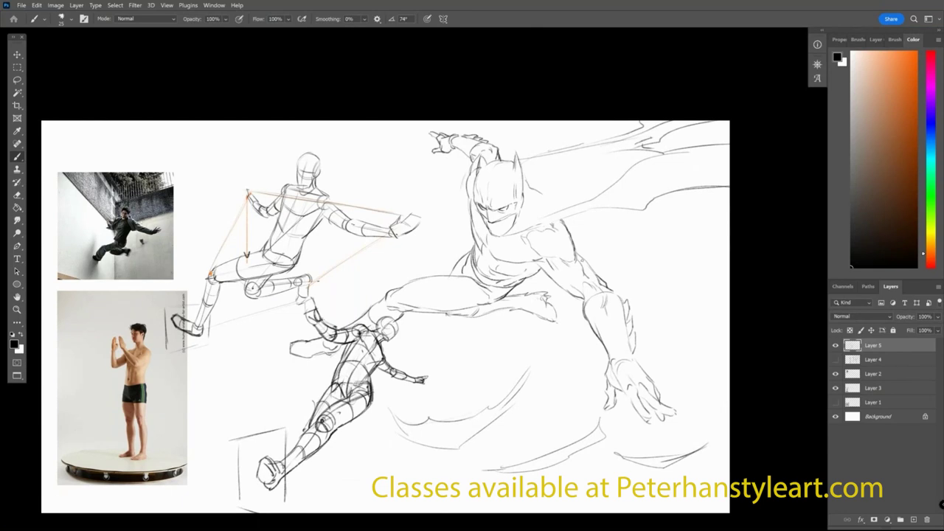
drag(580, 258, 592, 280)
mouse_move(573, 272)
mouse_down()
mouse_move(579, 280)
mouse_move(585, 263)
mouse_up()
drag(527, 236, 519, 245)
mouse_move(475, 220)
mouse_down()
mouse_move(483, 217)
mouse_move(486, 246)
mouse_move(517, 252)
mouse_up()
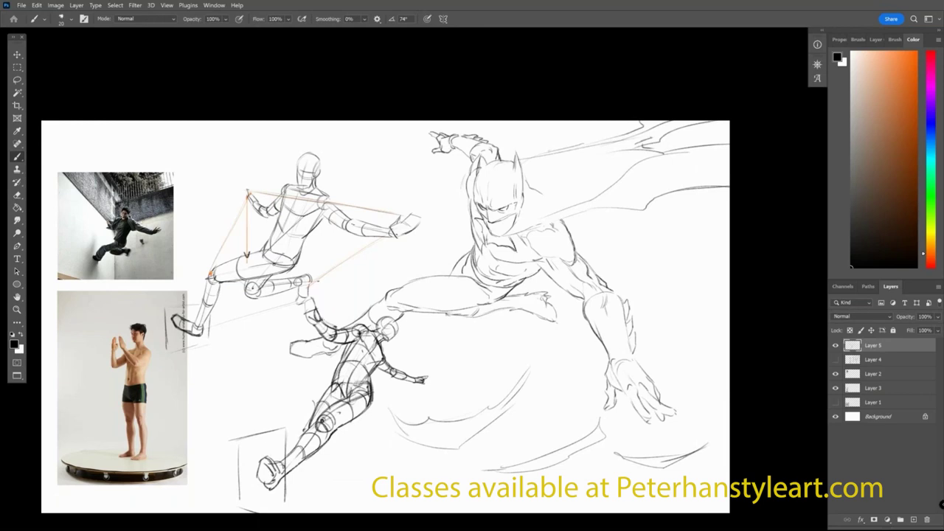
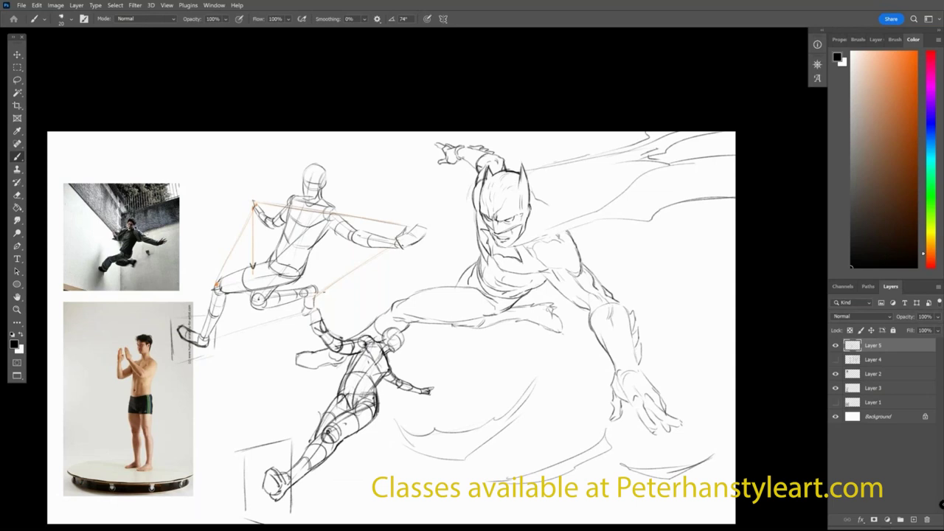
- Touch up the far forearm and sketch a separate angled head study with brow, mouth, ear and cowl point left of Batman
drag(466, 160, 480, 162)
drag(594, 204, 612, 196)
key(])
mouse_move(372, 169)
mouse_down()
mouse_move(400, 138)
mouse_move(422, 187)
mouse_move(412, 169)
mouse_move(427, 140)
mouse_move(414, 164)
mouse_move(377, 180)
mouse_move(385, 198)
mouse_move(423, 180)
mouse_move(413, 212)
mouse_up()
mouse_move(421, 156)
mouse_down()
mouse_move(438, 172)
mouse_move(403, 175)
mouse_up()
mouse_move(404, 163)
mouse_down()
mouse_move(414, 185)
mouse_move(391, 183)
mouse_up()
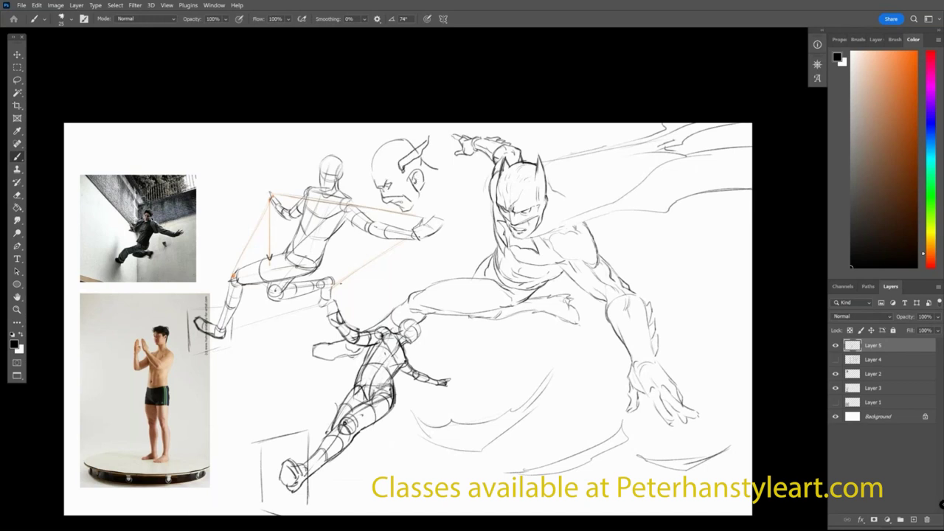
drag(417, 203, 428, 206)
mouse_move(438, 173)
mouse_down()
mouse_move(431, 201)
mouse_move(420, 189)
mouse_move(431, 157)
mouse_move(387, 170)
mouse_up()
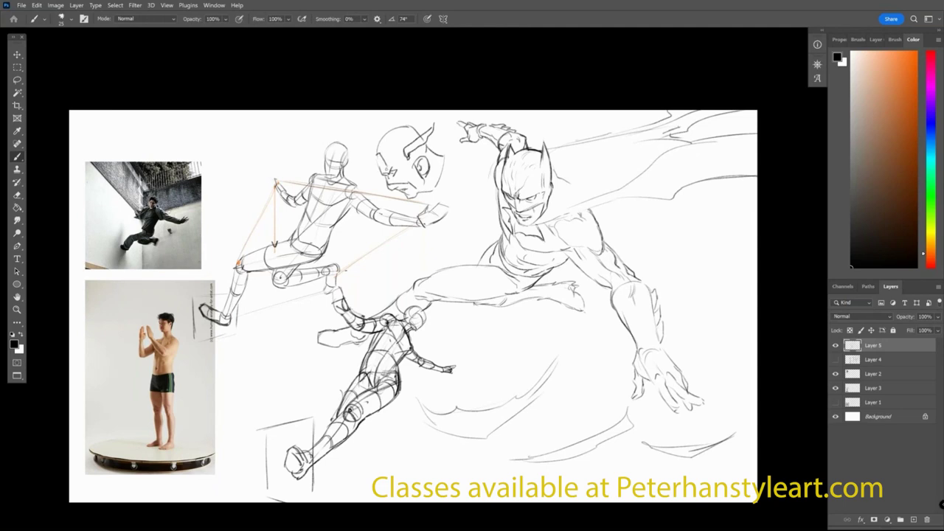
- Draw fold lines in the cape radiating from Batman's neck and a looped fold behind his head
drag(571, 321, 559, 309)
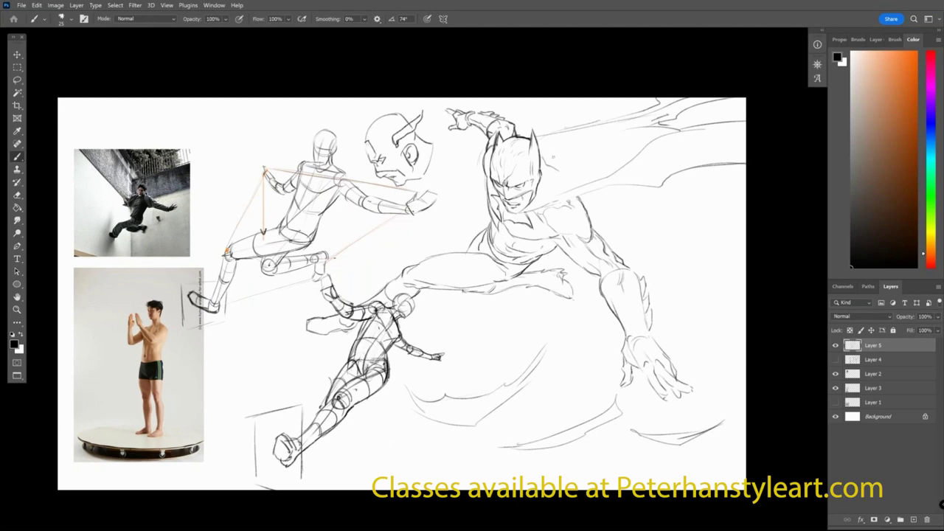
mouse_move(534, 202)
mouse_down()
mouse_move(596, 157)
mouse_move(563, 174)
mouse_move(574, 166)
mouse_move(553, 151)
mouse_move(574, 164)
mouse_move(540, 145)
mouse_move(594, 135)
mouse_up()
mouse_move(555, 155)
mouse_down()
mouse_move(544, 161)
mouse_move(574, 164)
mouse_up()
drag(535, 195, 547, 186)
drag(649, 134, 680, 126)
drag(580, 161, 596, 143)
drag(599, 175, 648, 147)
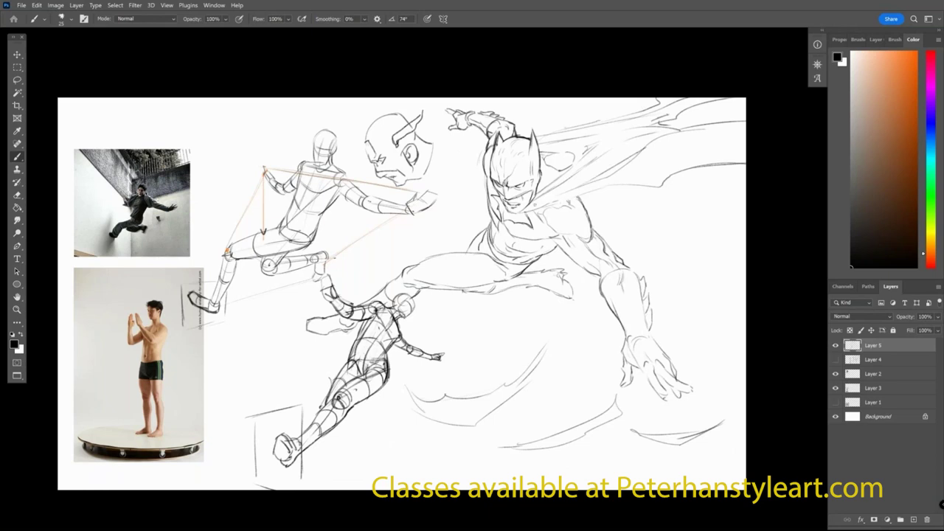
- Strengthen the cape's lower edge near the shoulder and add folds toward its trailing ends
drag(538, 202, 611, 186)
drag(599, 122, 669, 119)
drag(658, 137, 684, 129)
drag(670, 176, 696, 157)
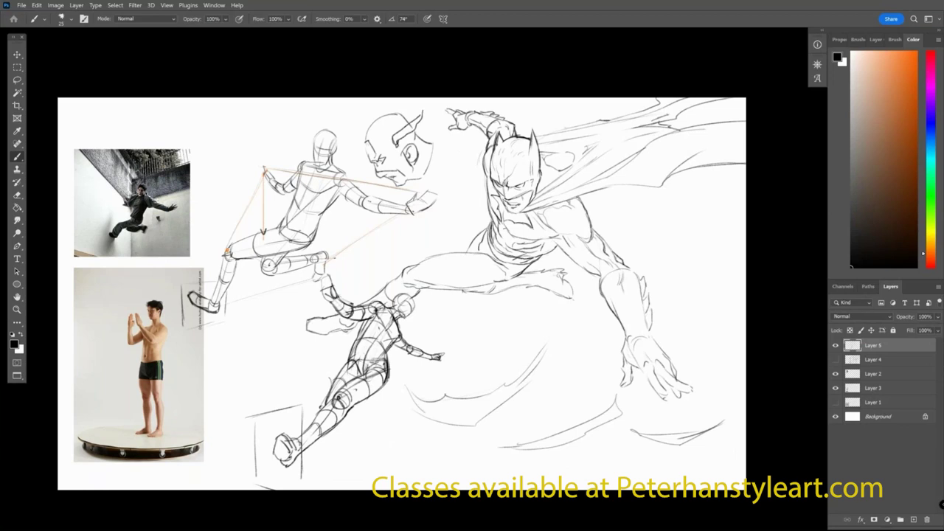
- Draw Batman's utility belt with pouches around the waist and refine the side of the abdomen
mouse_move(500, 252)
mouse_down()
mouse_move(497, 261)
mouse_move(510, 264)
mouse_up()
drag(543, 257, 532, 266)
drag(491, 220, 483, 228)
mouse_move(540, 238)
mouse_down()
mouse_move(551, 237)
mouse_move(536, 255)
mouse_up()
- Define the muscles of Batman's near arm, shoulder and chest, and reinforce the torso, hip and cape contours
mouse_move(562, 237)
mouse_down()
mouse_move(553, 249)
mouse_move(577, 252)
mouse_move(603, 277)
mouse_up()
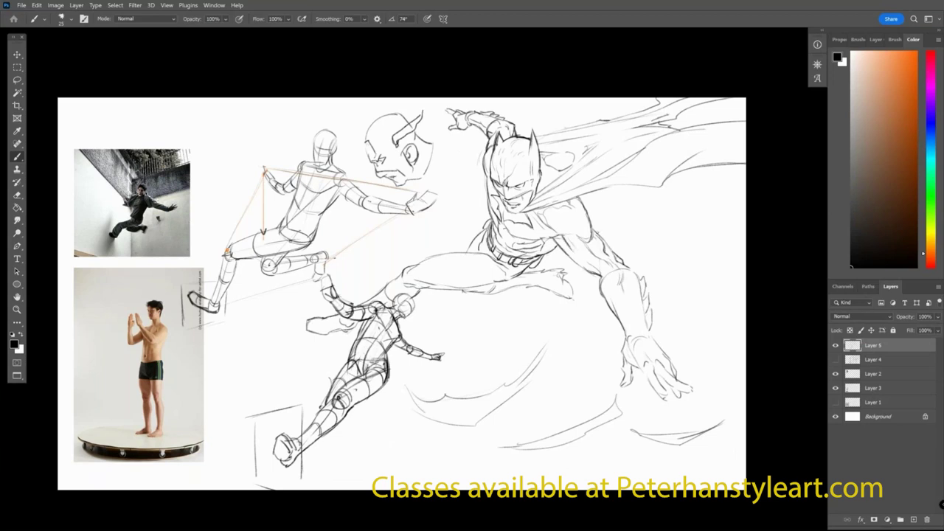
drag(602, 239, 622, 260)
mouse_move(568, 198)
mouse_down()
mouse_move(577, 204)
mouse_move(562, 212)
mouse_move(570, 215)
mouse_up()
drag(535, 215, 545, 208)
drag(486, 178, 489, 185)
drag(677, 163, 706, 149)
drag(483, 241, 468, 250)
drag(490, 218, 486, 223)
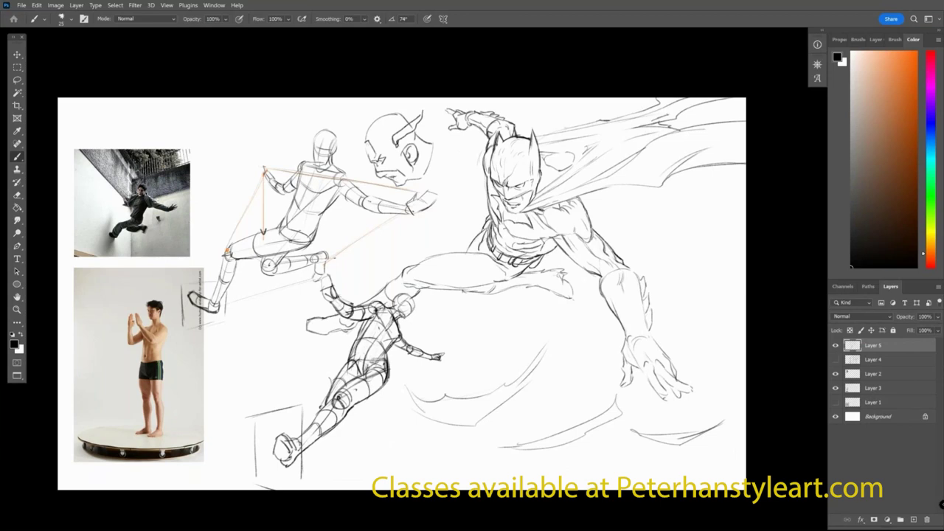
- Finish the belt pouches at Batman's front and strengthen the lower abdomen, groin and hip lines
mouse_move(526, 265)
mouse_down()
mouse_move(517, 271)
mouse_move(540, 265)
mouse_up()
drag(536, 255, 524, 259)
mouse_move(527, 237)
mouse_down()
mouse_move(516, 241)
mouse_move(542, 241)
mouse_up()
drag(508, 269, 502, 279)
drag(522, 272, 503, 281)
mouse_move(482, 246)
mouse_down()
mouse_move(477, 257)
mouse_move(415, 265)
mouse_move(413, 279)
mouse_move(476, 278)
mouse_move(483, 252)
mouse_up()
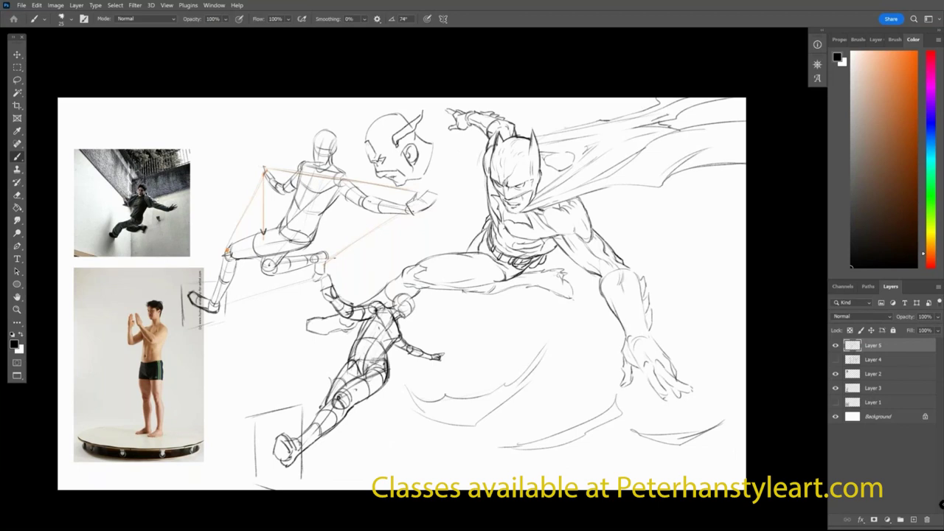
- Darken the underside and knee of Batman's forward thigh and the upper edge of the folded rear leg
drag(489, 278, 502, 271)
drag(425, 290, 495, 282)
drag(417, 264, 396, 287)
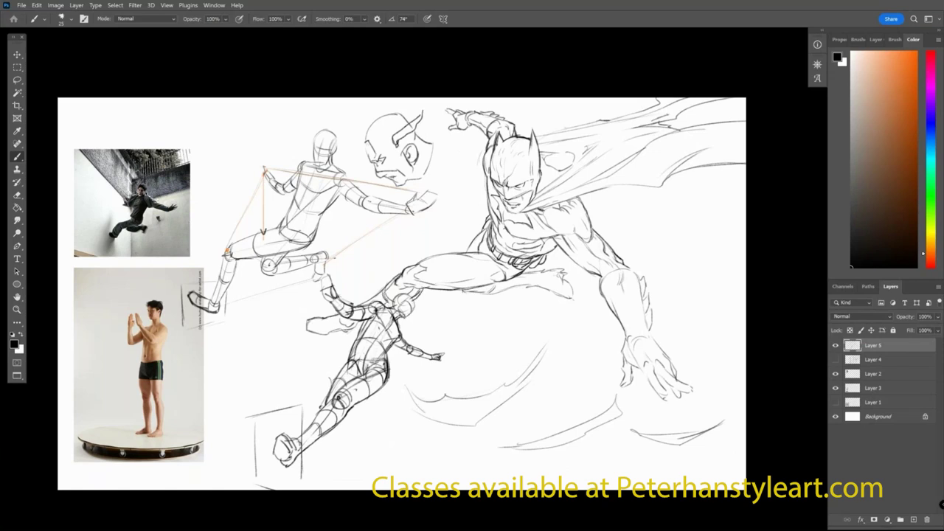
mouse_move(460, 292)
mouse_down()
mouse_move(543, 276)
mouse_move(525, 287)
mouse_up()
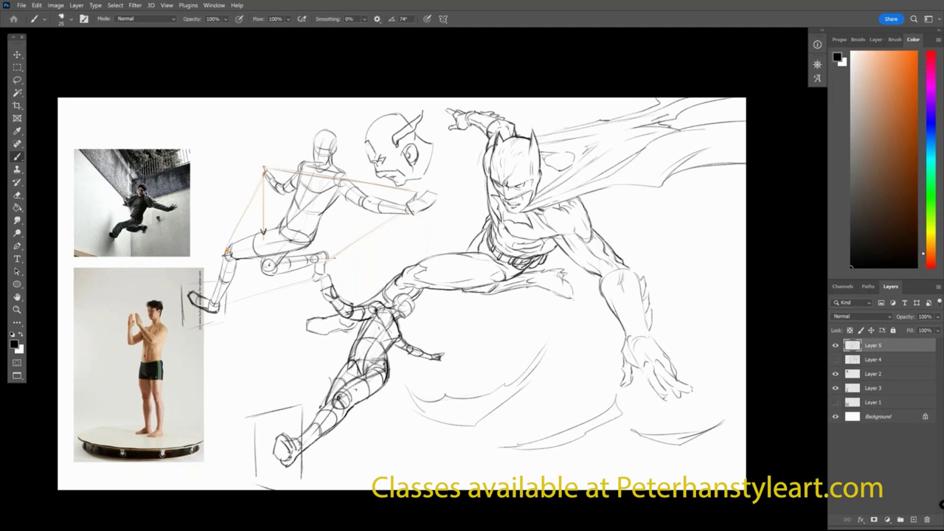
- Reinforce the cuff and forearm contours of Batman's near gauntlet
drag(597, 209, 584, 203)
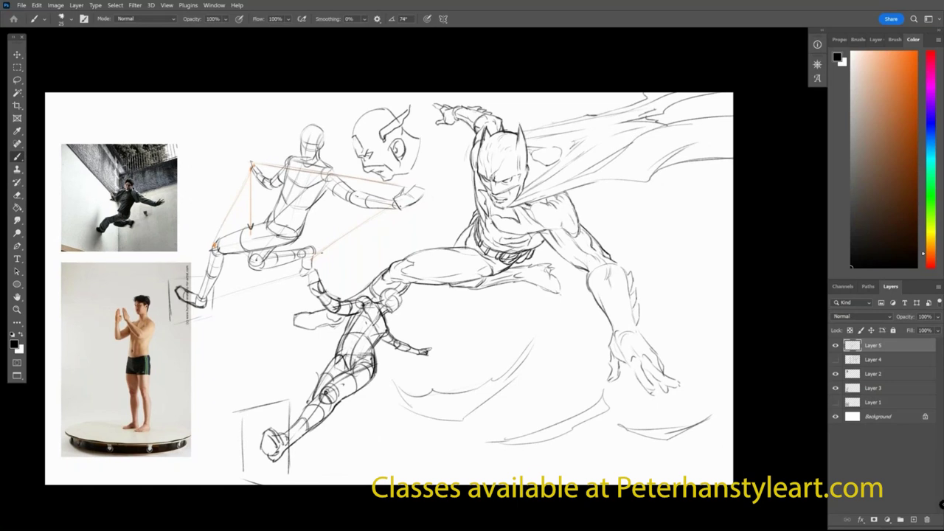
mouse_move(527, 183)
mouse_down()
mouse_move(522, 194)
mouse_move(521, 183)
mouse_up()
drag(596, 266, 619, 261)
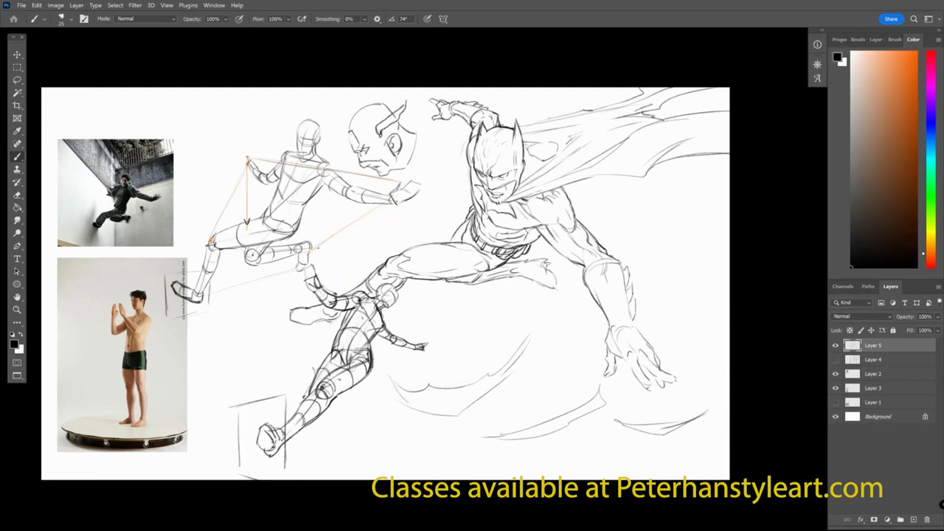
drag(594, 329, 592, 318)
drag(503, 408, 514, 401)
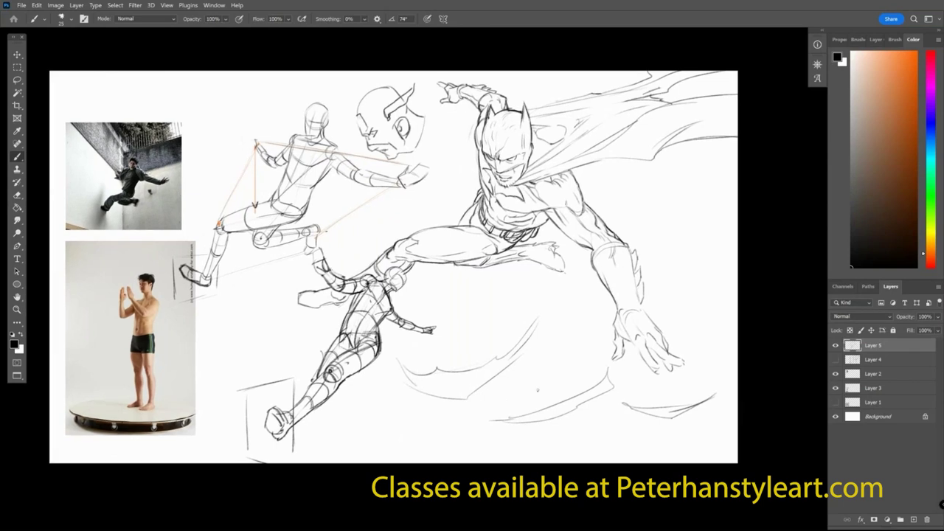
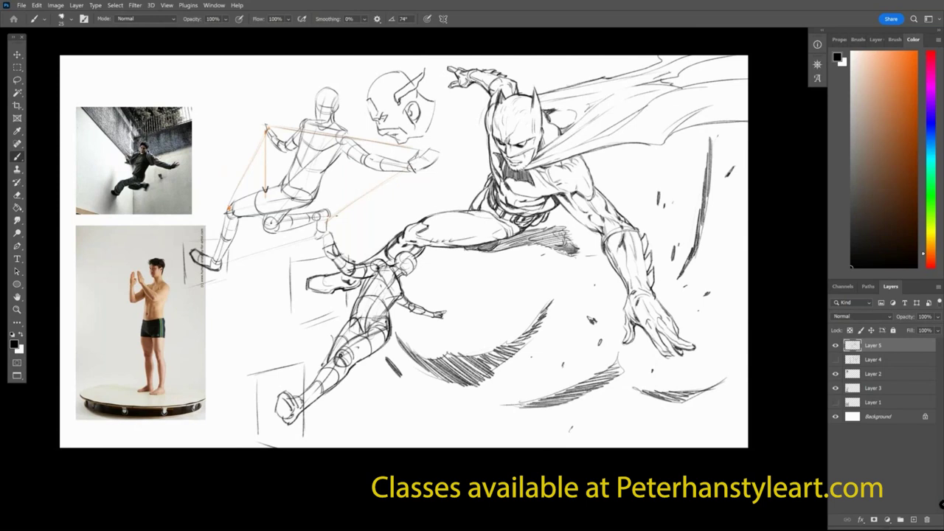
- Switch to the browser's "otomo archives 22" image results and view the Akira Storyboards 2 and Domu volume covers
drag(343, 0, 402, 62)
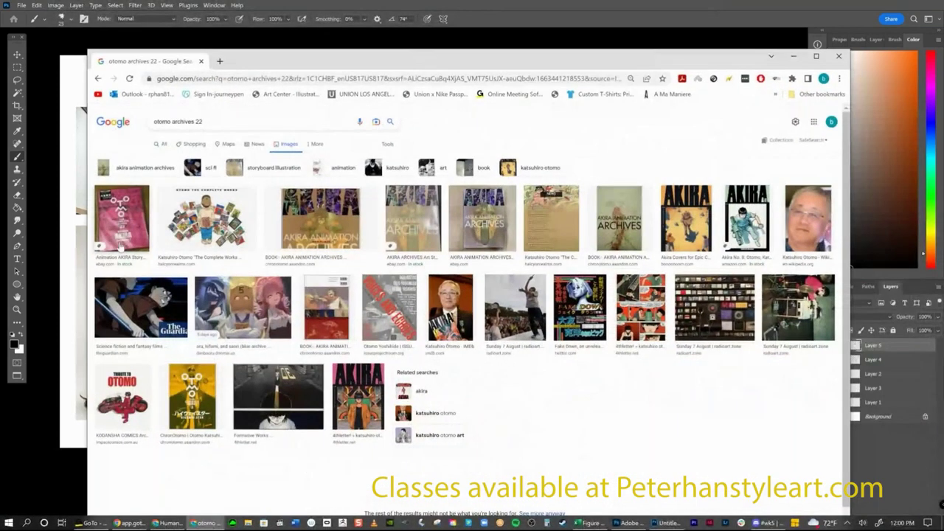
click(120, 236)
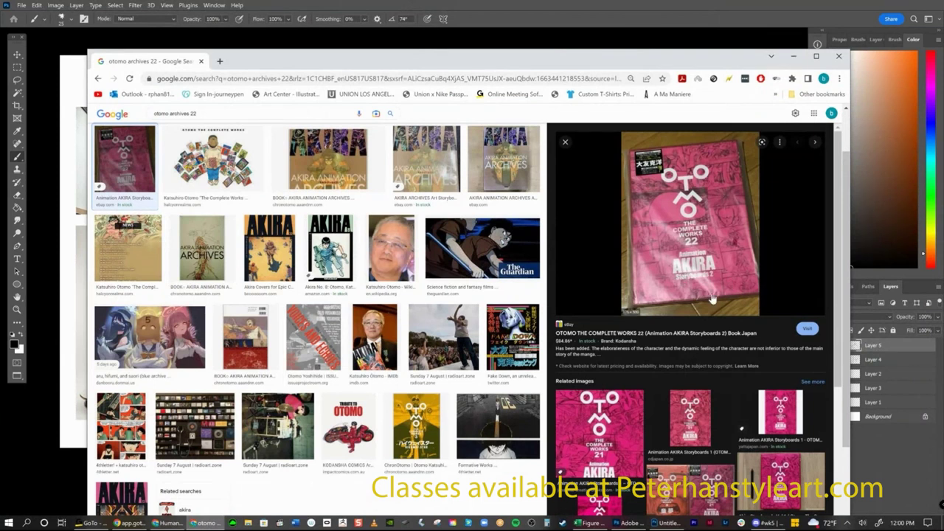
scroll(675, 295, down, 3)
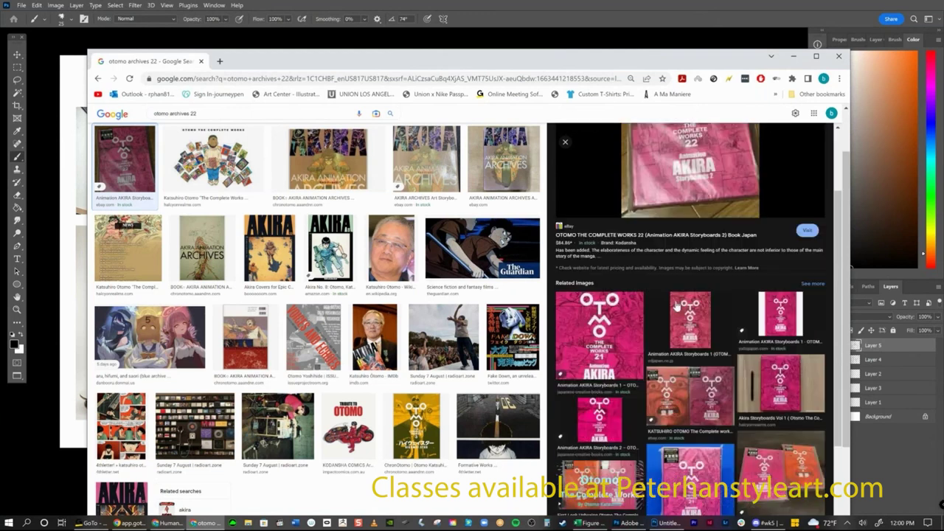
click(674, 397)
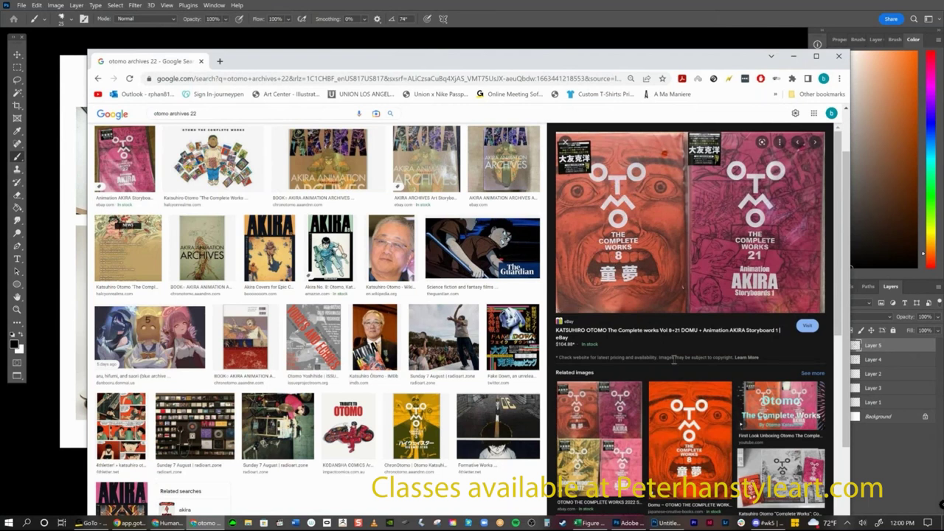
- Browse the related Otomo Complete Works images, view the four-book set and close the browser to return to the drawing
scroll(674, 359, down, 1)
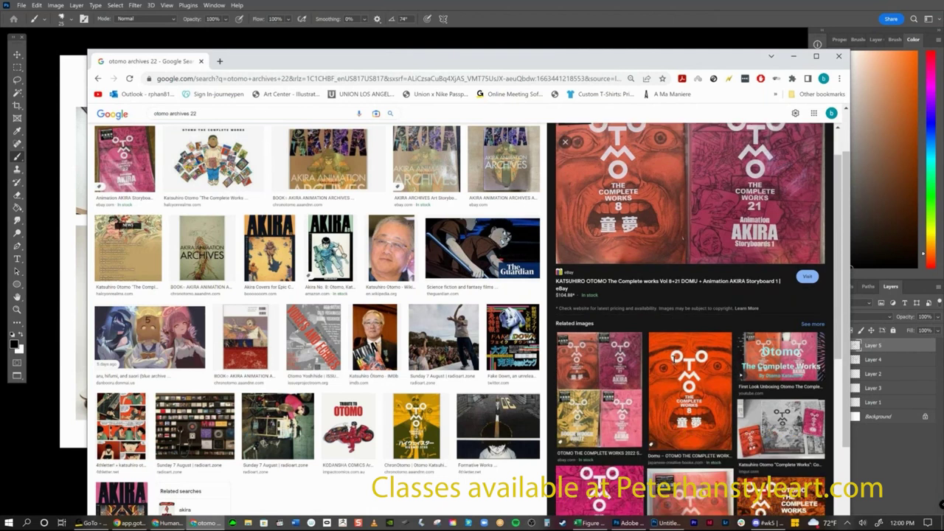
scroll(674, 360, down, 2)
scroll(673, 363, down, 3)
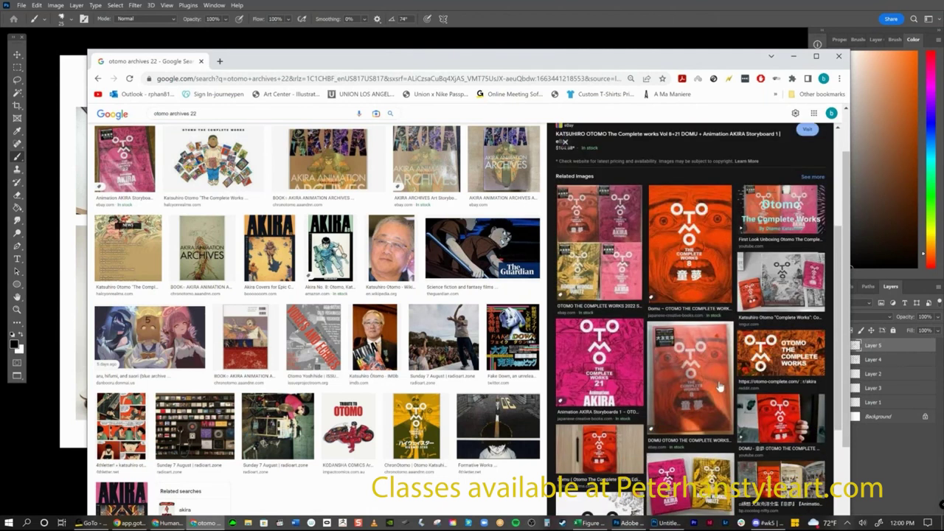
scroll(716, 398, up, 6)
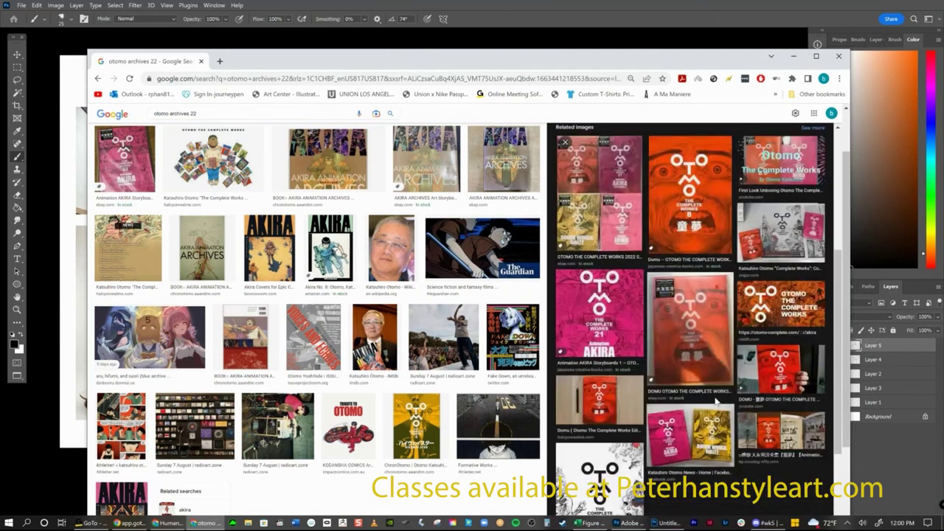
click(620, 391)
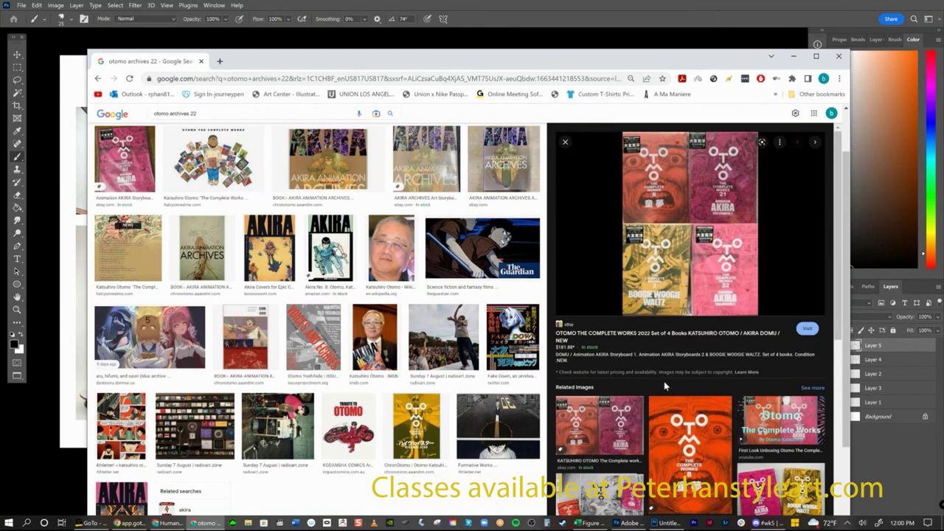
scroll(346, 337, up, 2)
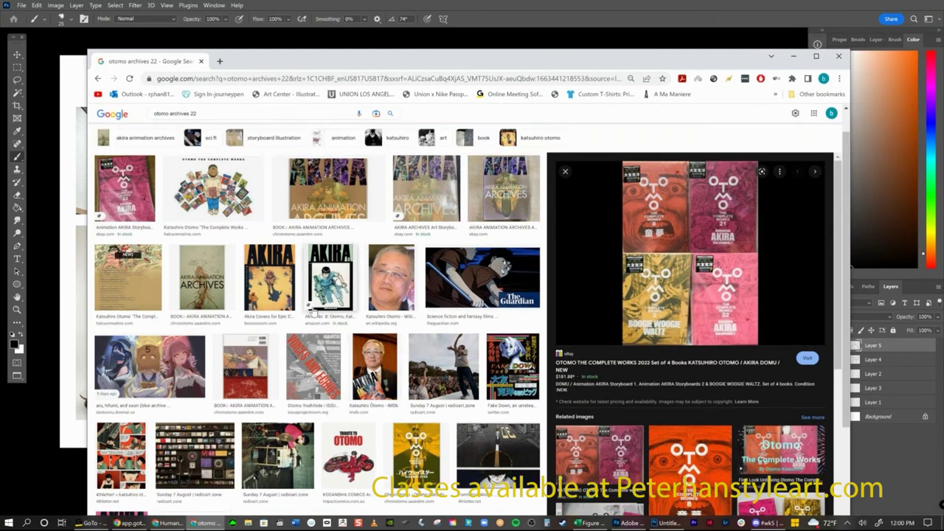
drag(206, 122, 173, 124)
click(839, 56)
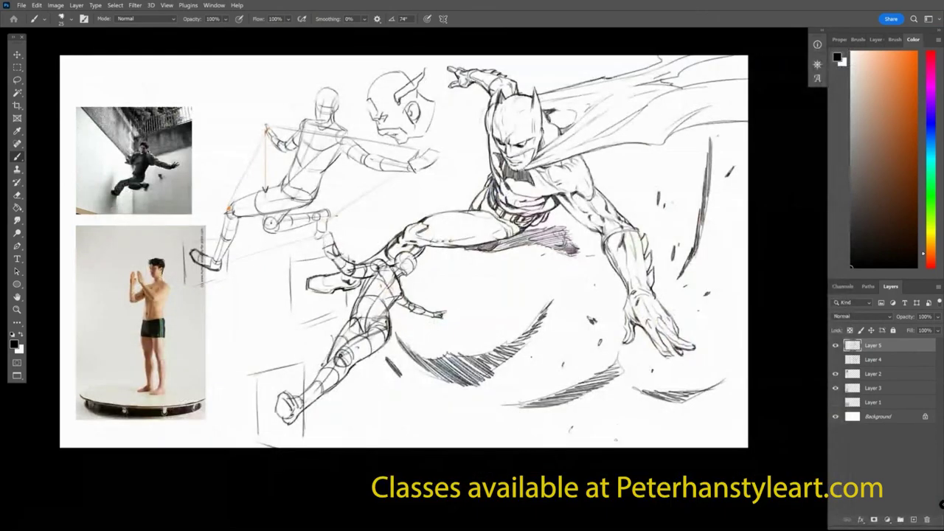
- Add denser diagonal hatching to the large left crescent below Batman
drag(614, 442, 601, 462)
scroll(605, 243, up, 1)
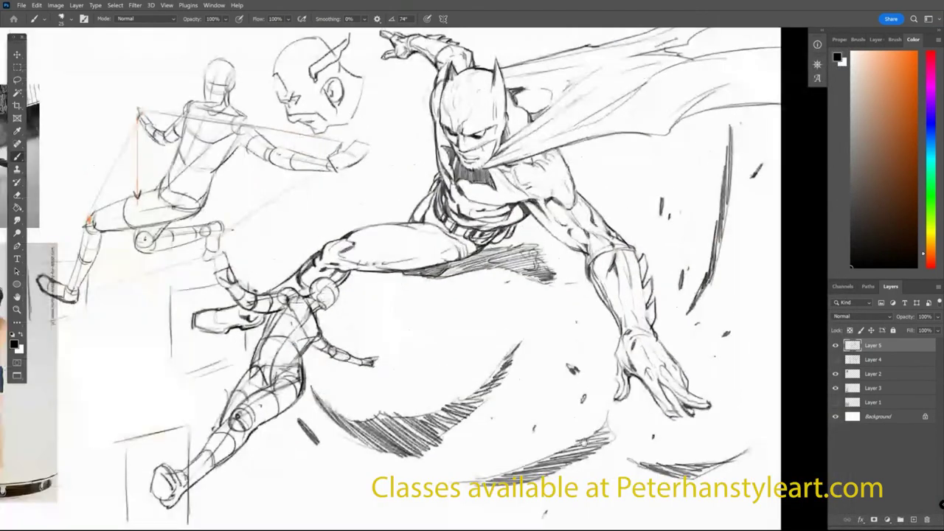
drag(554, 362, 543, 362)
mouse_move(450, 408)
mouse_down()
mouse_move(476, 402)
mouse_move(495, 366)
mouse_move(472, 403)
mouse_up()
drag(423, 428, 452, 410)
drag(340, 457, 411, 425)
drag(373, 448, 429, 426)
drag(412, 433, 441, 416)
drag(425, 420, 447, 415)
- Extend the middle crescent's lower outline toward both sides and add crack lines and hatching at its raised tip
drag(478, 486, 393, 488)
mouse_move(456, 491)
mouse_down()
mouse_move(549, 471)
mouse_move(594, 447)
mouse_move(599, 434)
mouse_move(587, 433)
mouse_move(684, 480)
mouse_up()
drag(556, 450, 581, 440)
drag(548, 447, 572, 438)
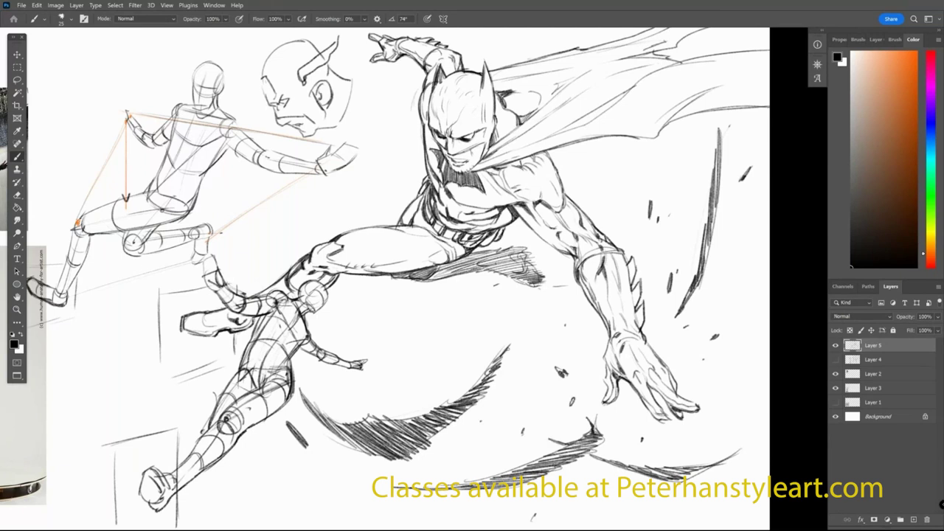
- Strengthen the left crescent's outer edge and refine Batman's chest contour beneath the cape
drag(293, 378, 317, 417)
drag(542, 337, 537, 350)
mouse_move(474, 183)
mouse_down()
mouse_move(545, 165)
mouse_move(500, 183)
mouse_move(500, 203)
mouse_move(527, 207)
mouse_up()
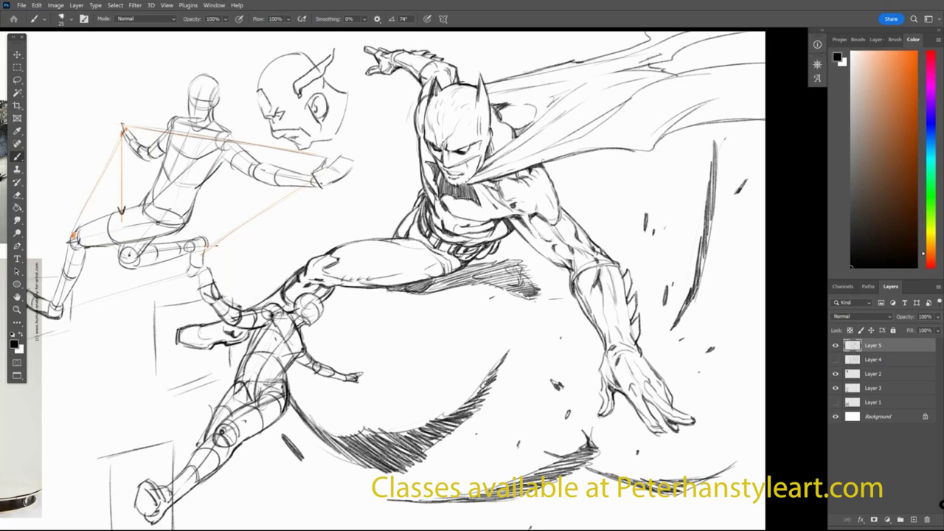
- Refine Batman's chest, rib and waist contours and add short form lines along his raised thigh
mouse_move(459, 215)
mouse_down()
mouse_move(500, 217)
mouse_move(490, 213)
mouse_up()
drag(485, 219, 540, 196)
mouse_move(444, 218)
mouse_down()
mouse_move(467, 234)
mouse_move(497, 237)
mouse_up()
mouse_move(498, 238)
mouse_down()
mouse_move(504, 227)
mouse_move(536, 231)
mouse_move(520, 225)
mouse_move(523, 251)
mouse_move(498, 240)
mouse_move(502, 249)
mouse_up()
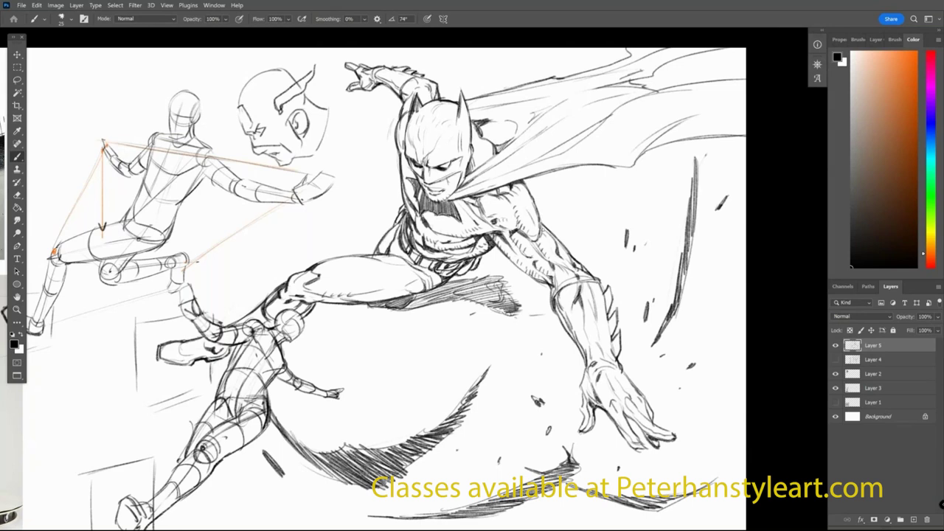
drag(585, 184, 584, 198)
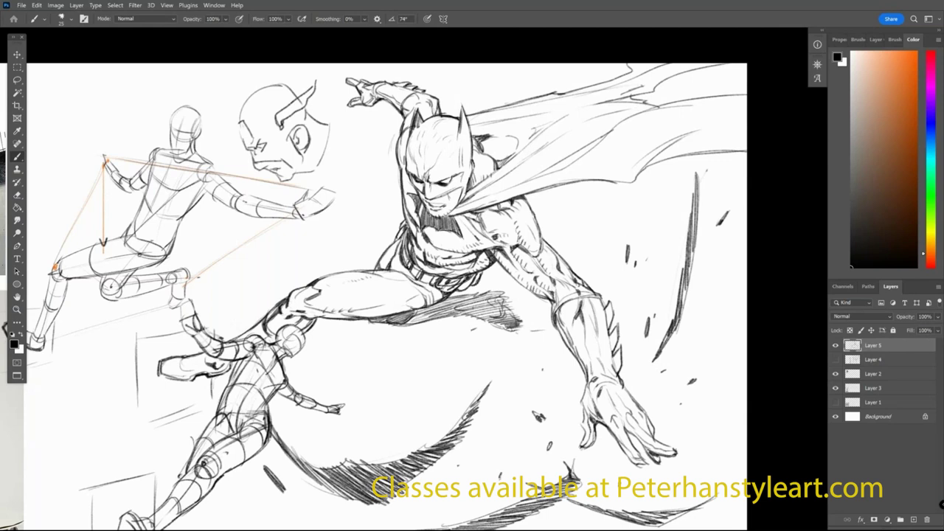
drag(391, 279, 404, 281)
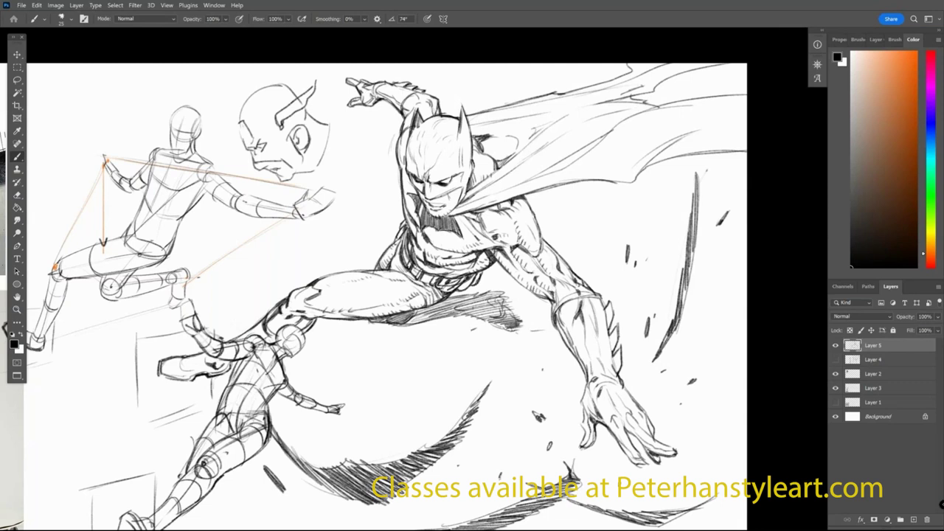
drag(424, 274, 446, 266)
- Darken the cape's upper folds and torn notches, and strengthen the lower hem toward the canvas edge
drag(496, 132, 489, 135)
drag(590, 104, 638, 100)
drag(576, 105, 730, 65)
drag(637, 104, 663, 105)
mouse_move(618, 124)
mouse_down()
mouse_move(669, 104)
mouse_move(746, 93)
mouse_up()
mouse_move(643, 166)
mouse_down()
mouse_move(678, 142)
mouse_move(670, 146)
mouse_up()
drag(645, 171, 665, 150)
drag(661, 159, 746, 148)
mouse_move(636, 179)
mouse_down()
mouse_move(650, 164)
mouse_move(696, 153)
mouse_up()
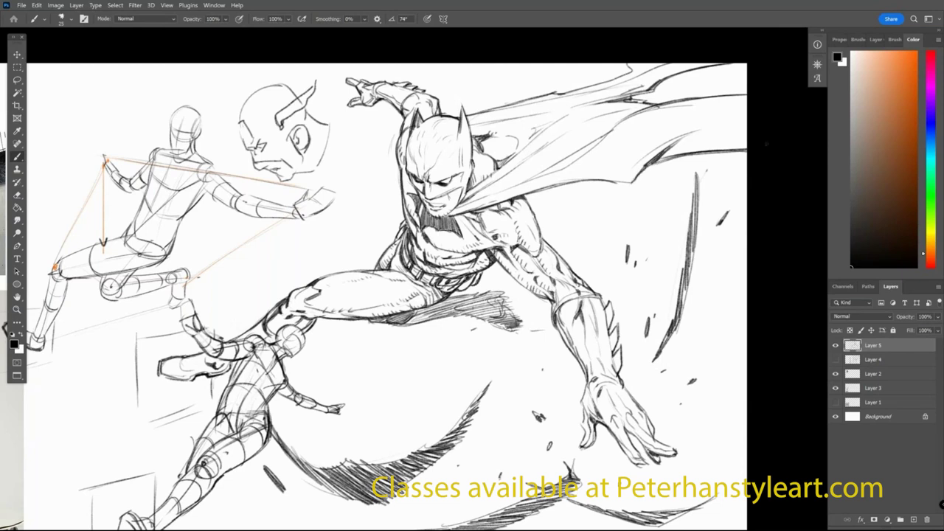
- Thicken the cape's lower hem beside the notch and reinforce its trailing edges and topmost folds
drag(559, 181, 631, 185)
mouse_move(599, 182)
mouse_down()
mouse_move(637, 184)
mouse_move(648, 167)
mouse_move(640, 173)
mouse_up()
drag(691, 98, 747, 95)
drag(676, 101, 757, 95)
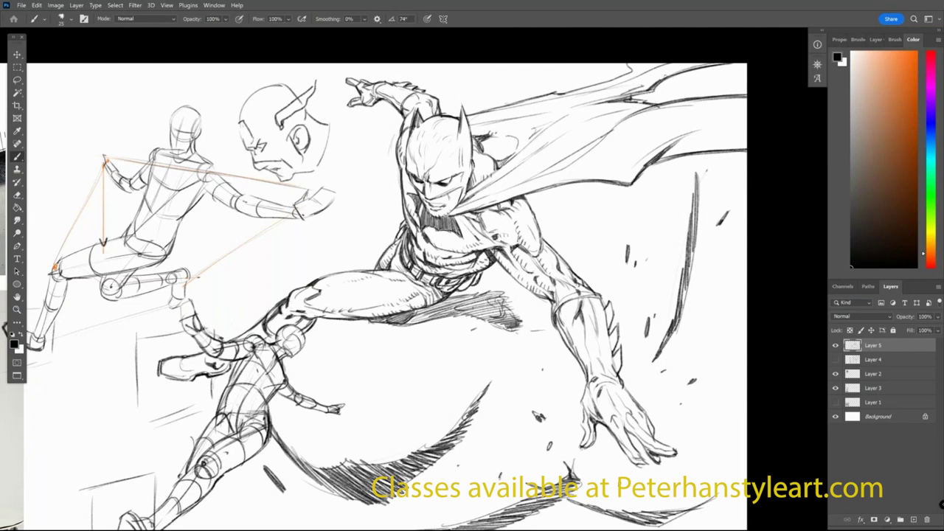
drag(665, 77, 704, 64)
drag(619, 83, 689, 64)
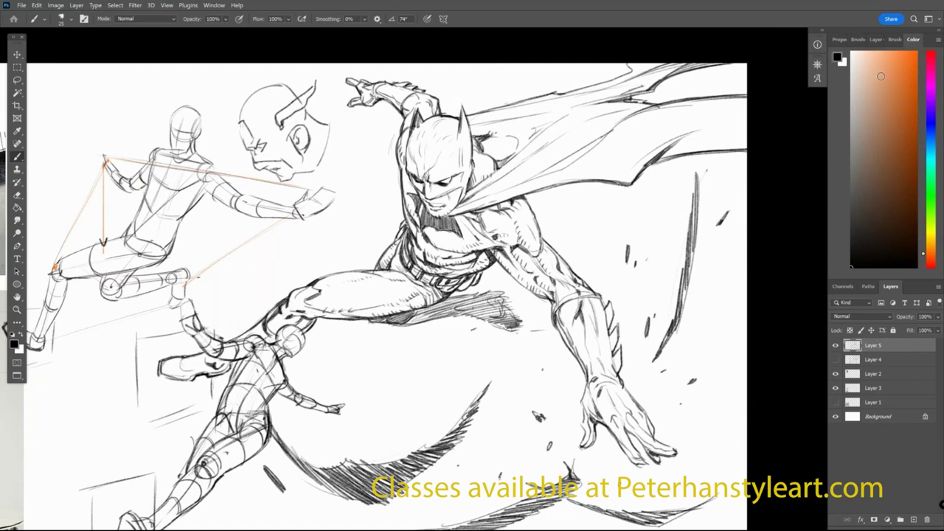
drag(695, 135, 747, 129)
drag(663, 157, 747, 146)
- Hatch the cape area behind Batman's head and add long fold lines sweeping toward his neck
mouse_move(544, 172)
mouse_down()
mouse_move(611, 131)
mouse_move(562, 169)
mouse_up()
drag(577, 124, 532, 150)
drag(572, 128, 550, 143)
mouse_move(514, 115)
mouse_down()
mouse_move(472, 128)
mouse_move(487, 129)
mouse_move(491, 148)
mouse_up()
drag(510, 145, 491, 158)
drag(517, 148, 497, 164)
drag(522, 146, 507, 158)
drag(549, 126, 477, 196)
drag(521, 174, 486, 193)
drag(561, 136, 521, 163)
mouse_move(572, 130)
mouse_down()
mouse_move(508, 187)
mouse_move(476, 199)
mouse_up()
drag(549, 175, 493, 195)
- Add shading strokes to Batman's outstretched arm and the hatched shadow beneath his thigh
drag(560, 245, 578, 256)
drag(567, 341, 588, 320)
drag(508, 321, 543, 299)
drag(562, 147, 558, 175)
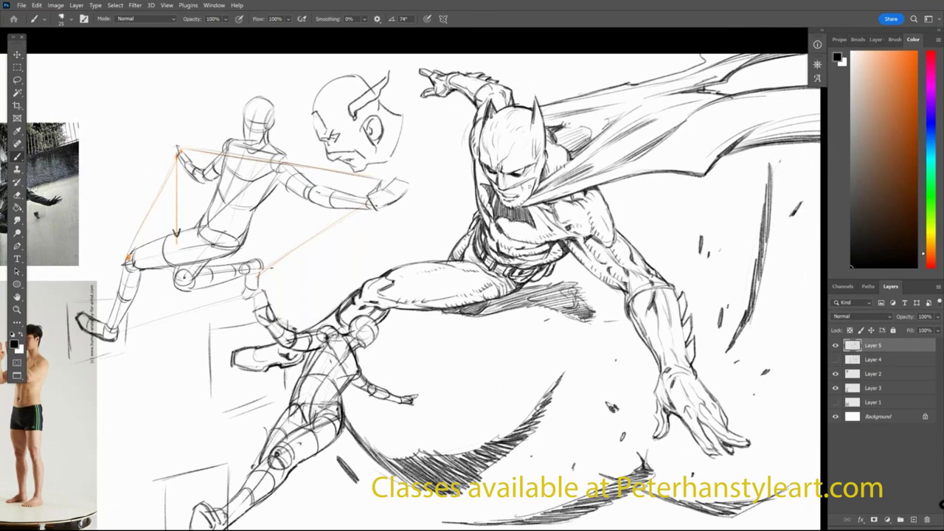
key(ctrl+minus)
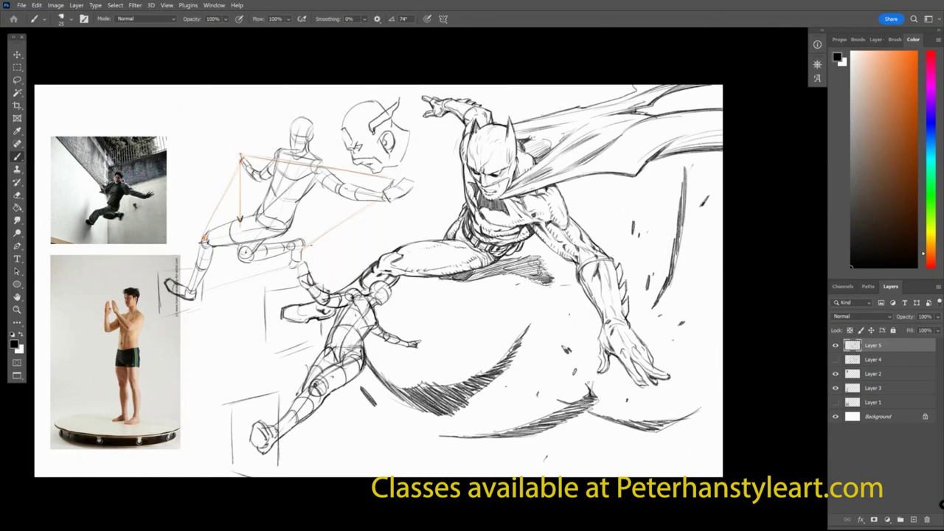
- Try long sweeping curves around the mannequin below Batman's leg, adjusting the brush size between attempts
drag(249, 349, 173, 380)
key(ctrl+z)
key(bracketright)
mouse_move(263, 343)
mouse_down()
mouse_move(289, 346)
mouse_move(396, 358)
mouse_move(485, 297)
mouse_up()
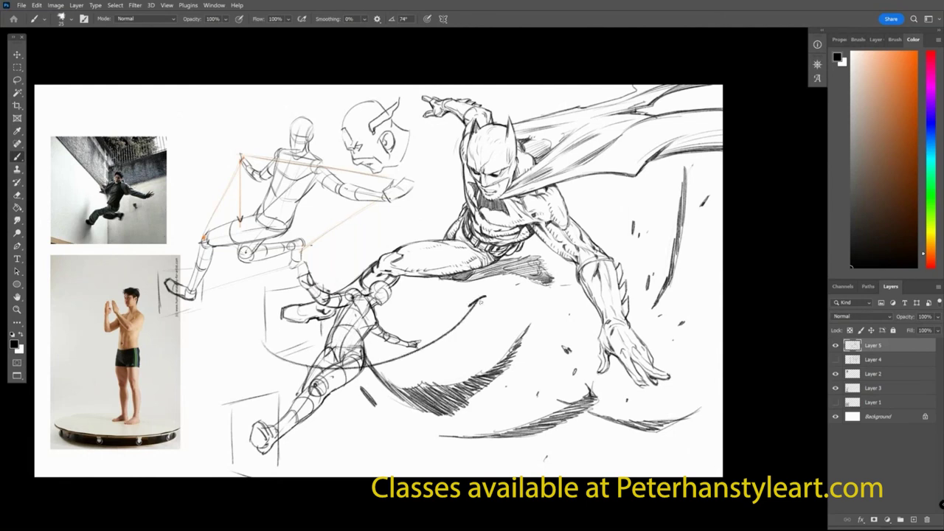
key(ctrl+z)
drag(434, 414, 442, 419)
key(bracketright)
key(bracketright)
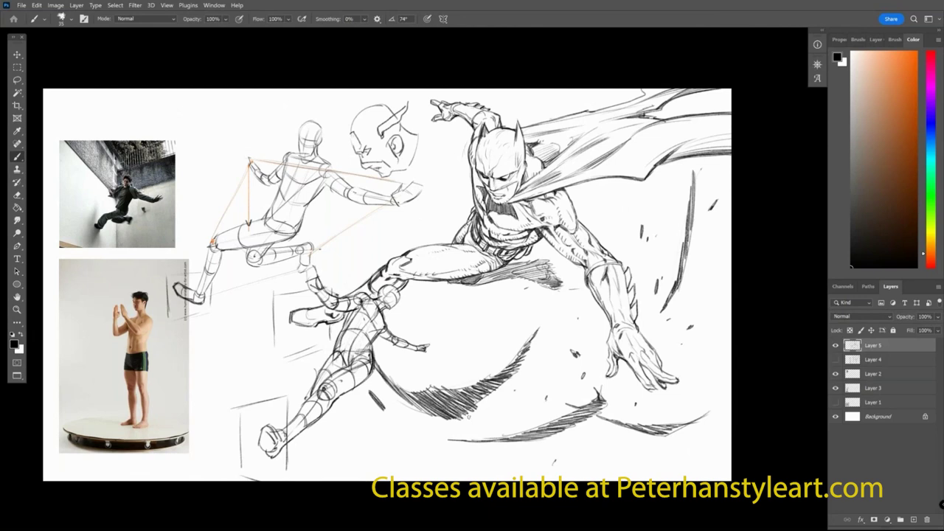
mouse_move(511, 302)
mouse_down()
mouse_move(407, 322)
mouse_move(413, 336)
mouse_up()
key(ctrl+z)
key(bracketleft)
mouse_move(499, 164)
mouse_down()
mouse_move(511, 159)
mouse_move(501, 161)
mouse_up()
key(e)
key(b)
drag(616, 276, 605, 255)
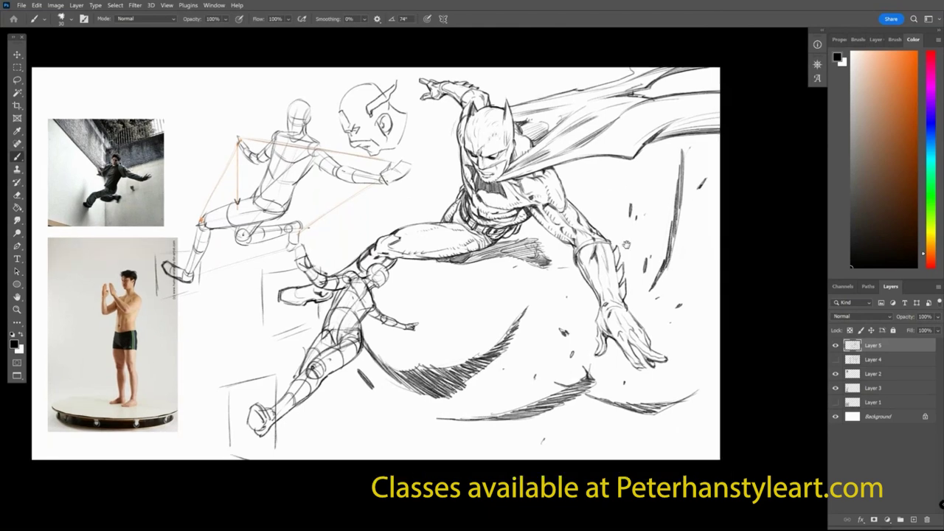
drag(587, 374, 606, 375)
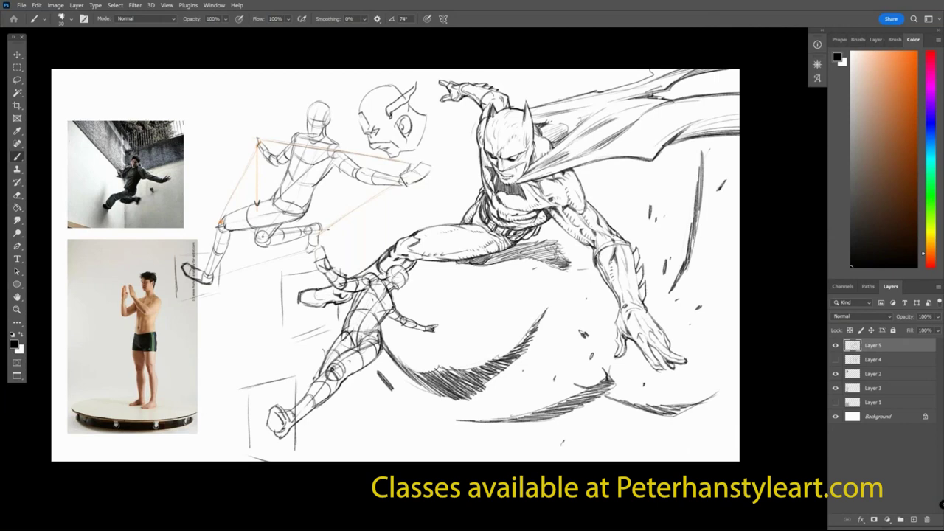
drag(740, 152, 771, 157)
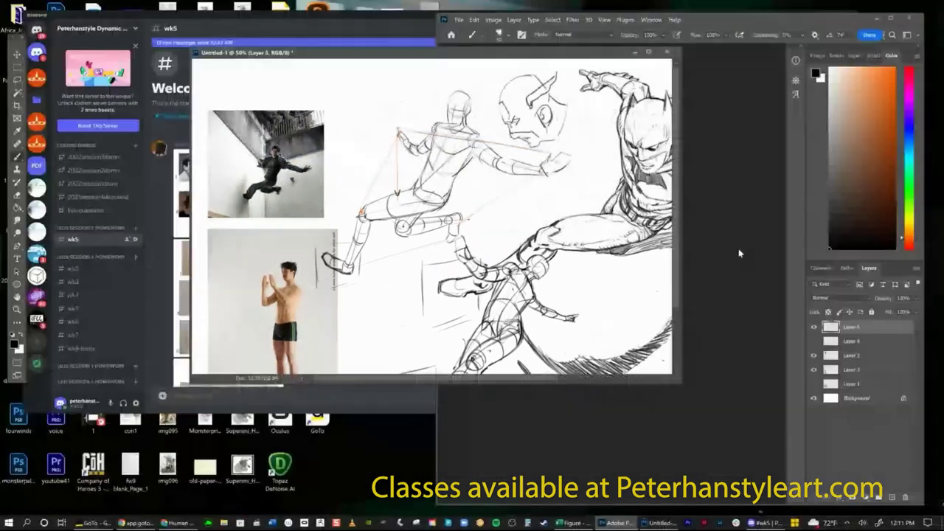
- Move and enlarge the floating document window so that the whole drawing fits at 33.3% zoom
drag(507, 55, 427, 44)
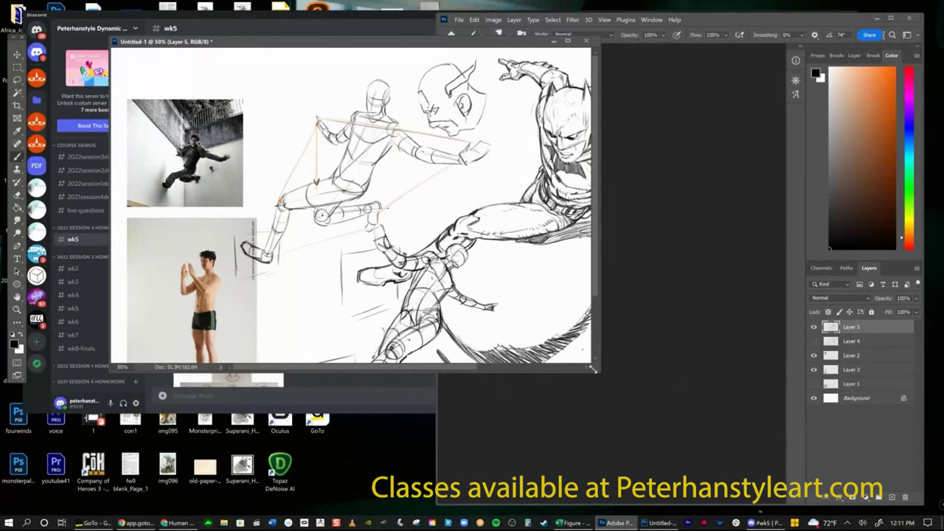
drag(593, 369, 763, 460)
key(ctrl+minus)
drag(348, 45, 338, 69)
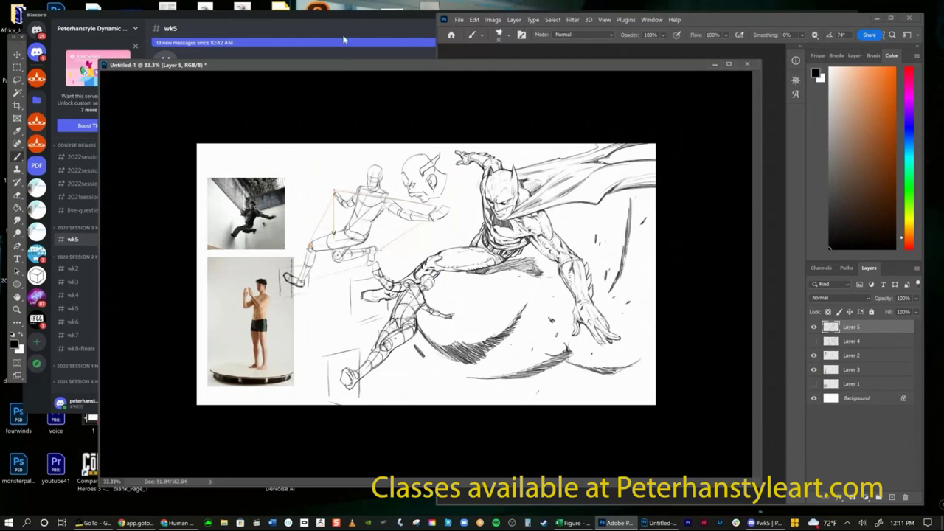
- Switch to Discord, reposition and enlarge its window, and look through the first wk5 homework posts
click(375, 26)
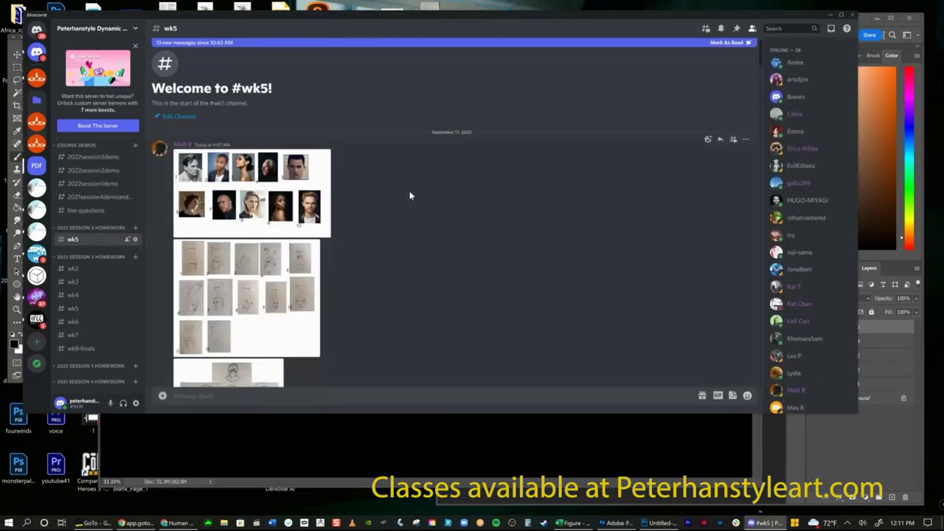
mouse_move(408, 12)
mouse_down()
mouse_move(423, 17)
mouse_move(408, 10)
mouse_up()
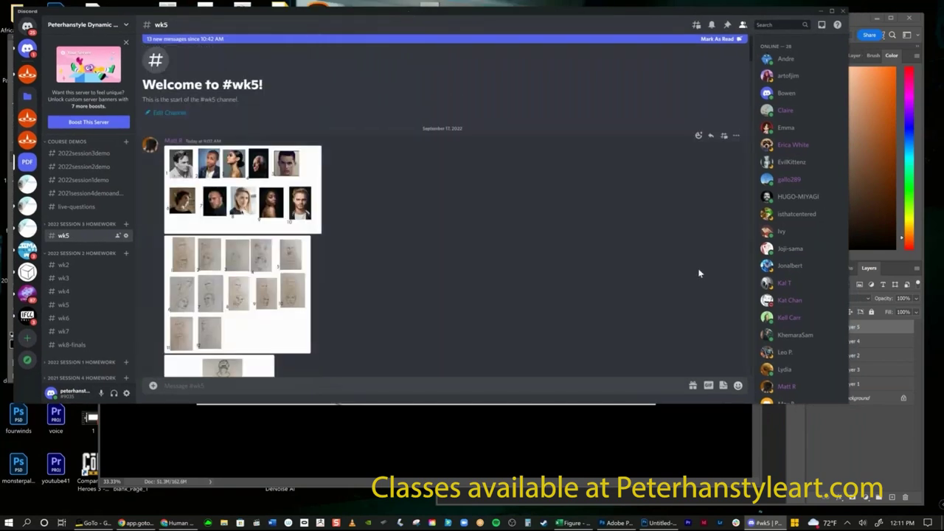
drag(849, 406, 796, 470)
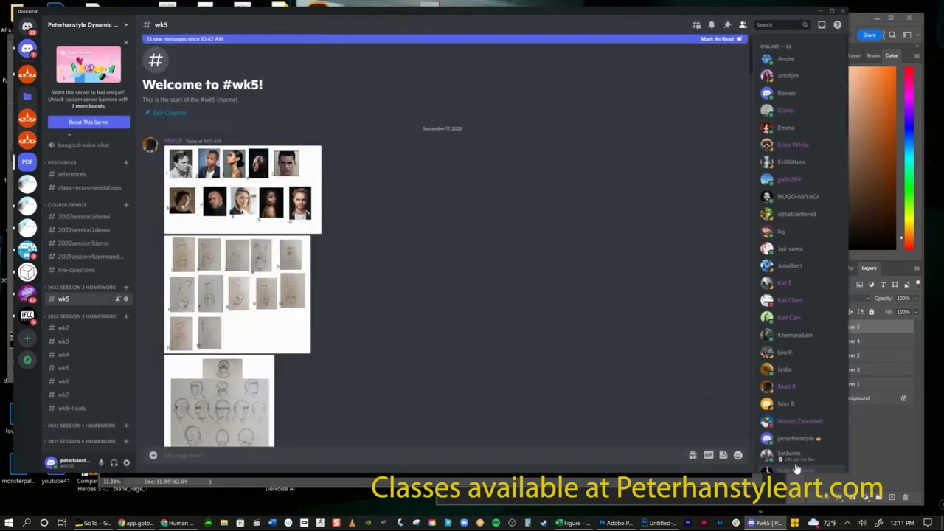
scroll(470, 392, down, 3)
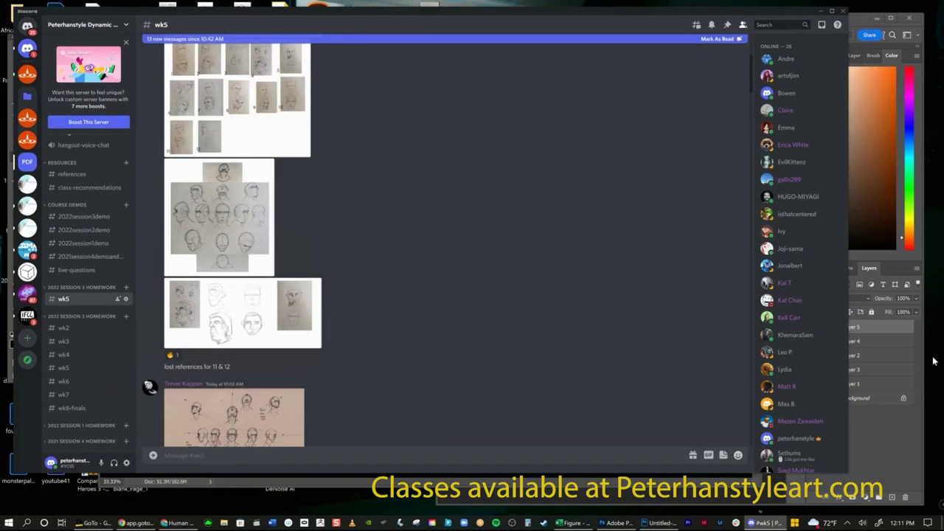
- Return to Photoshop, start saving the drawing on the computer and go to the Sat folder inside 2022's session3
click(907, 459)
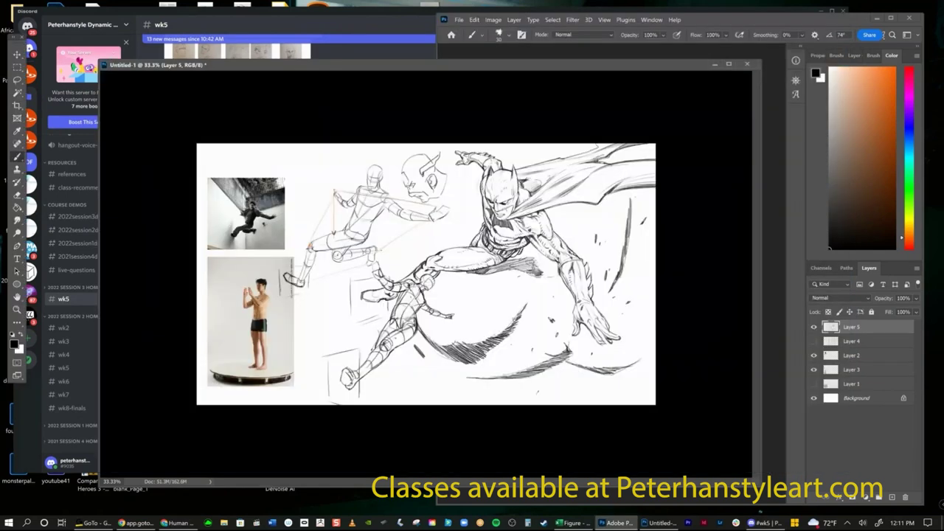
key(ctrl+s)
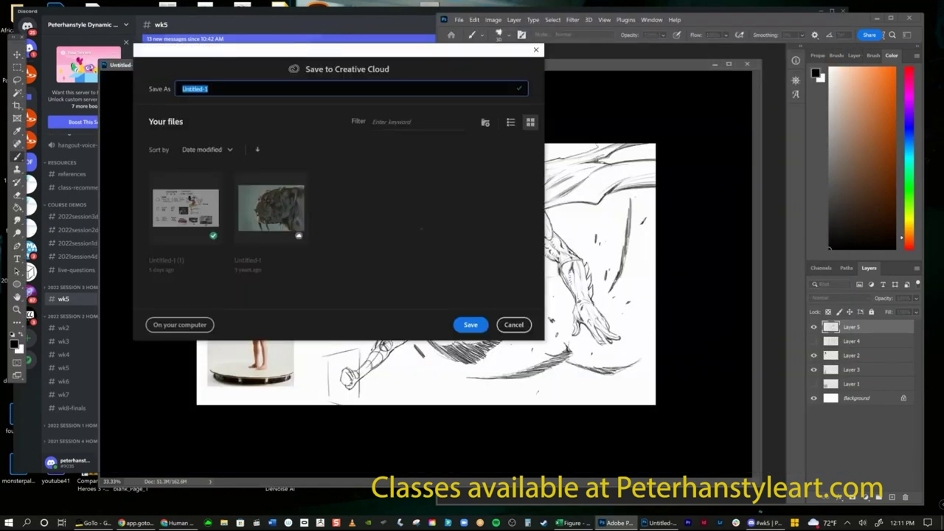
click(185, 326)
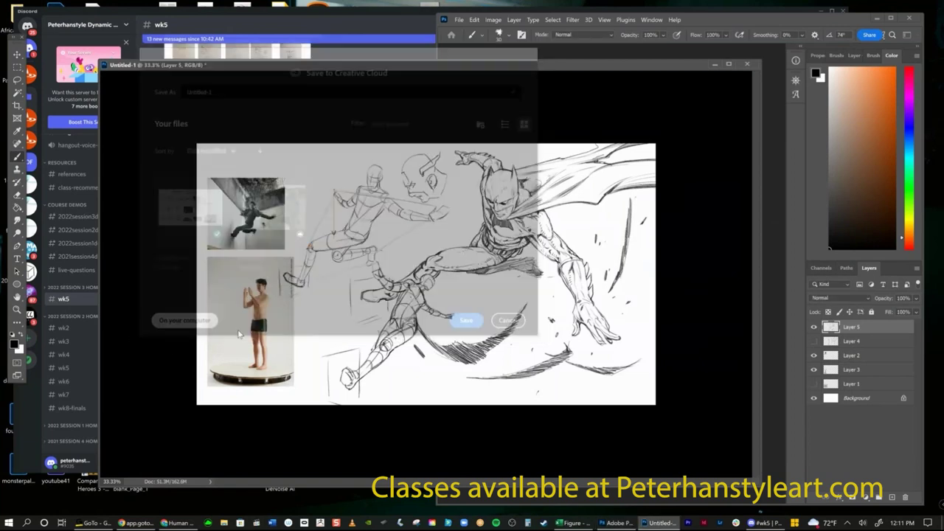
double_click(327, 136)
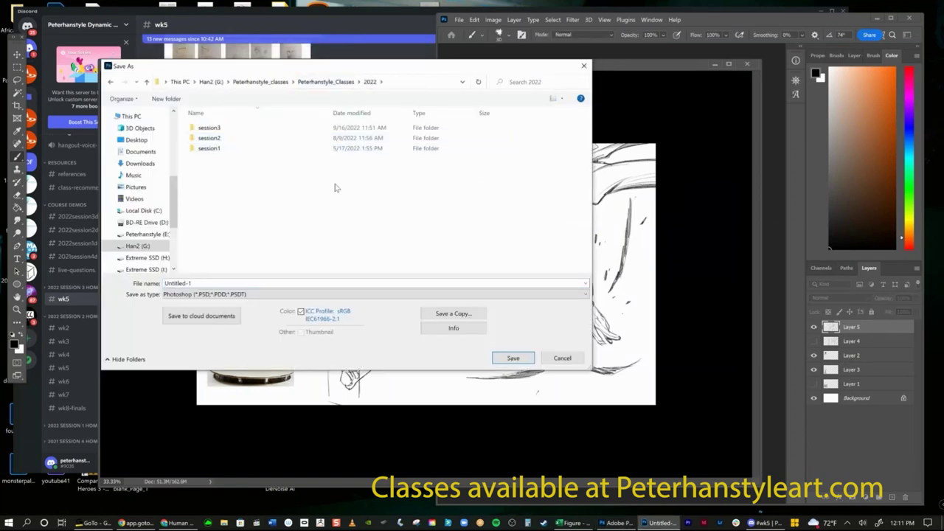
double_click(226, 129)
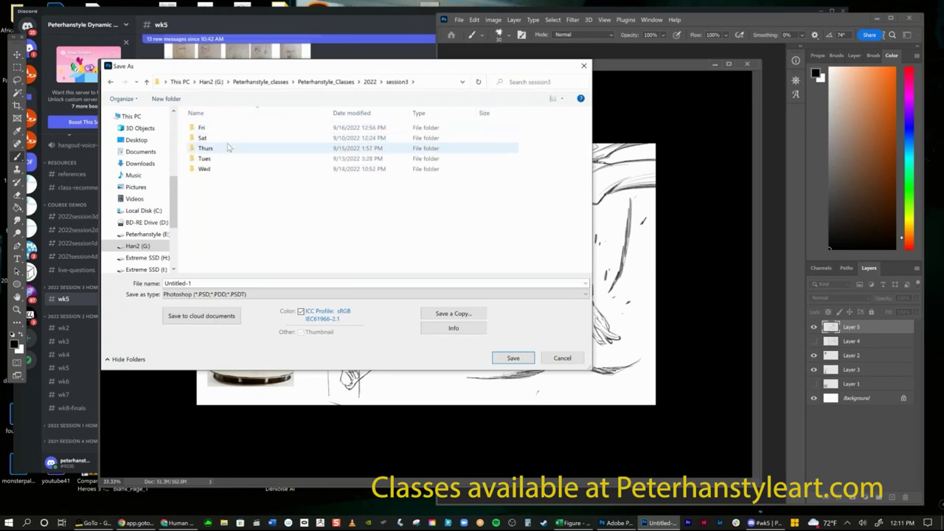
double_click(203, 138)
- Create a new folder named wk5 inside the Sat folder
click(166, 98)
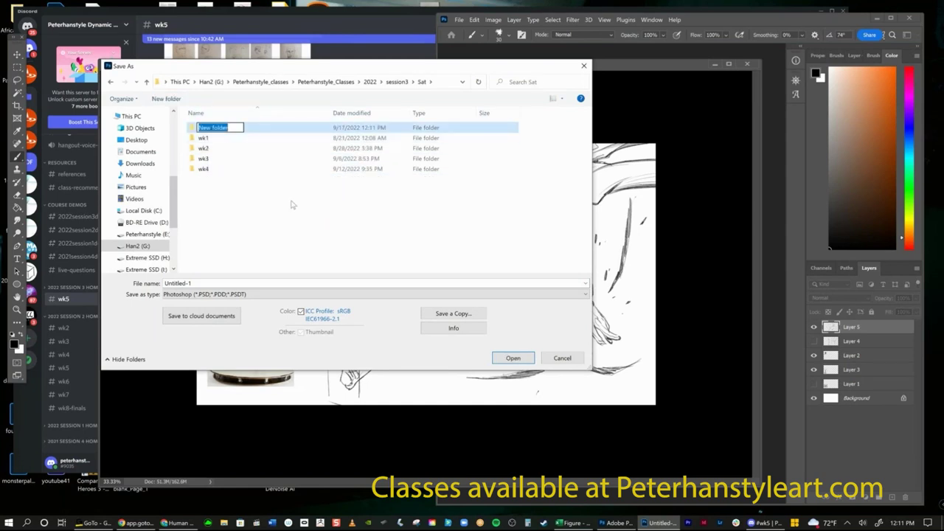
text(wk)
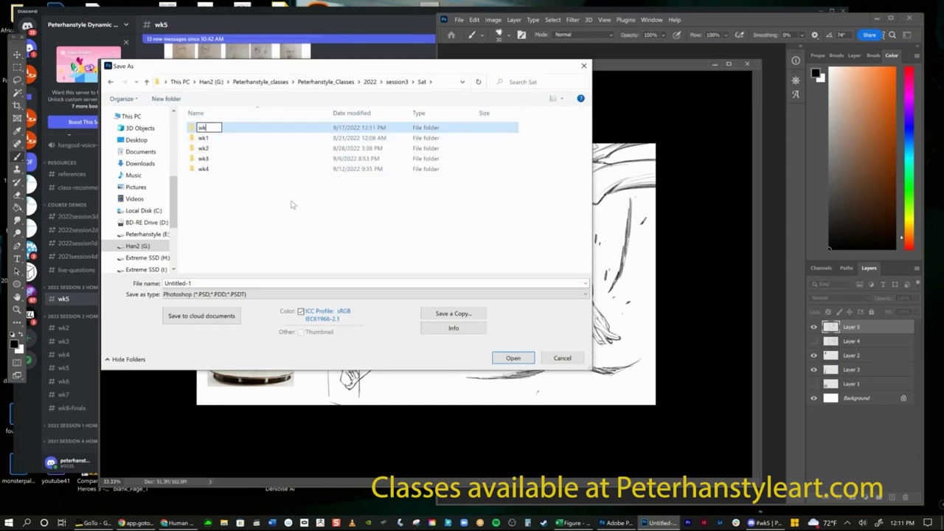
text(5)
key(Return)
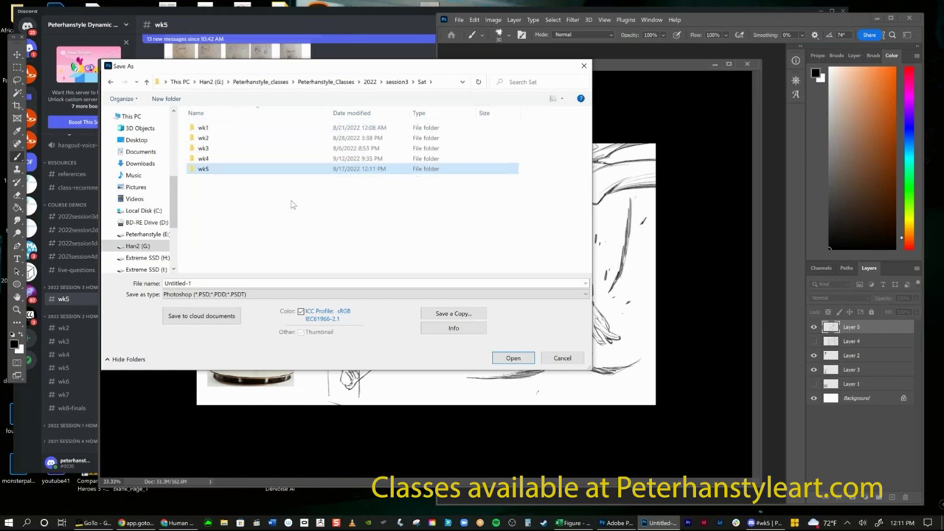
- Save the drawing in the wk5 folder as 1 in Photoshop format with Maximize Compatibility enabled
click(299, 196)
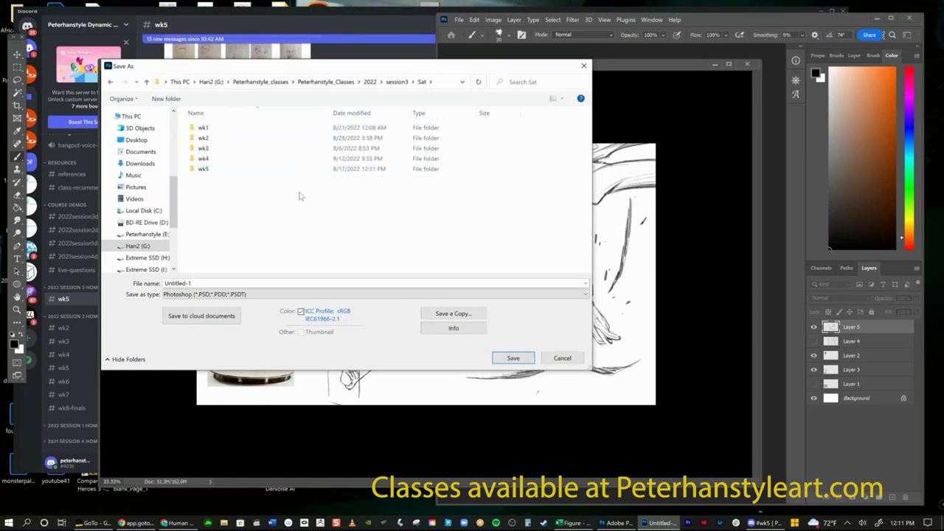
double_click(235, 169)
click(219, 283)
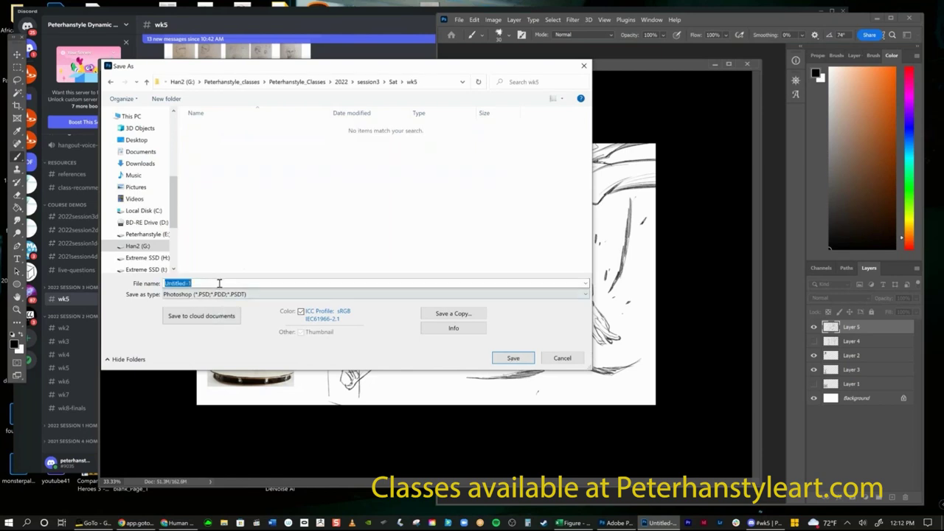
text(T)
text(1)
key(Return)
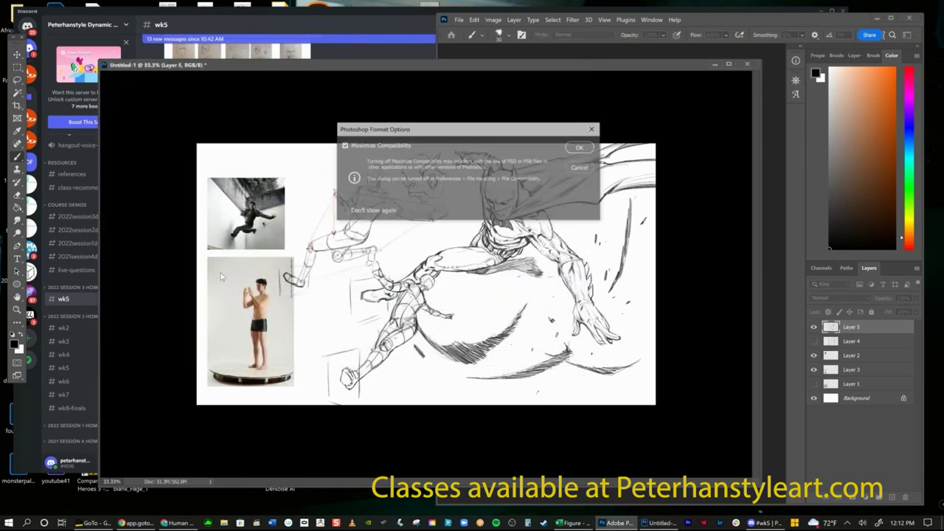
key(Return)
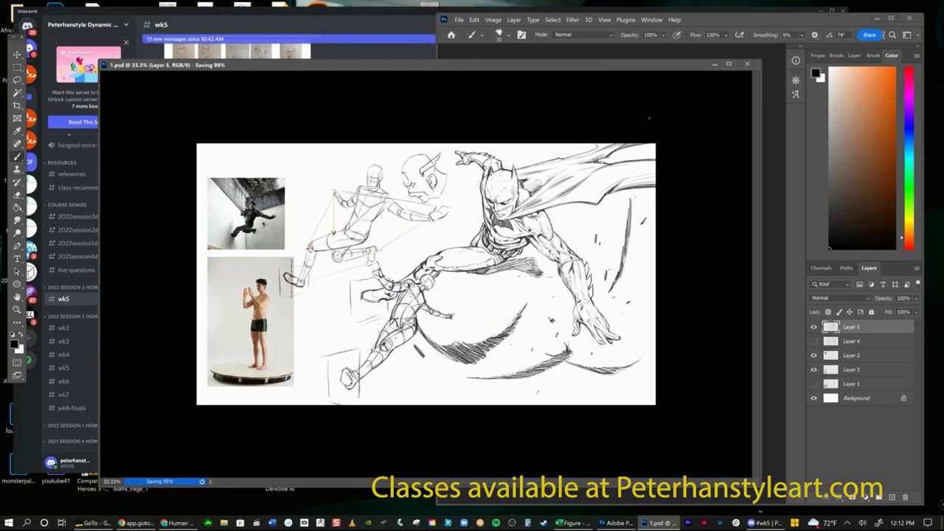
- Switch to Discord and look over the head-construction and portrait drawings posted in the wk5 homework channel
click(375, 17)
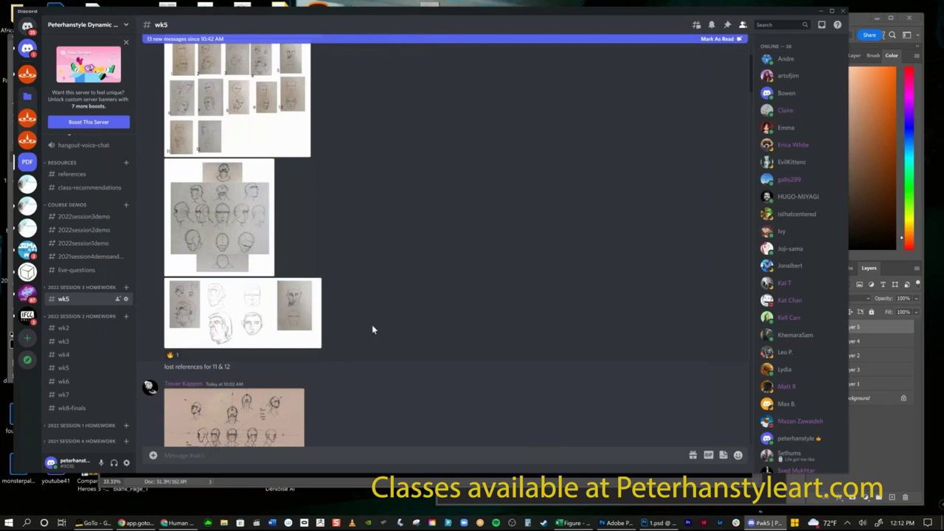
scroll(371, 325, down, 2)
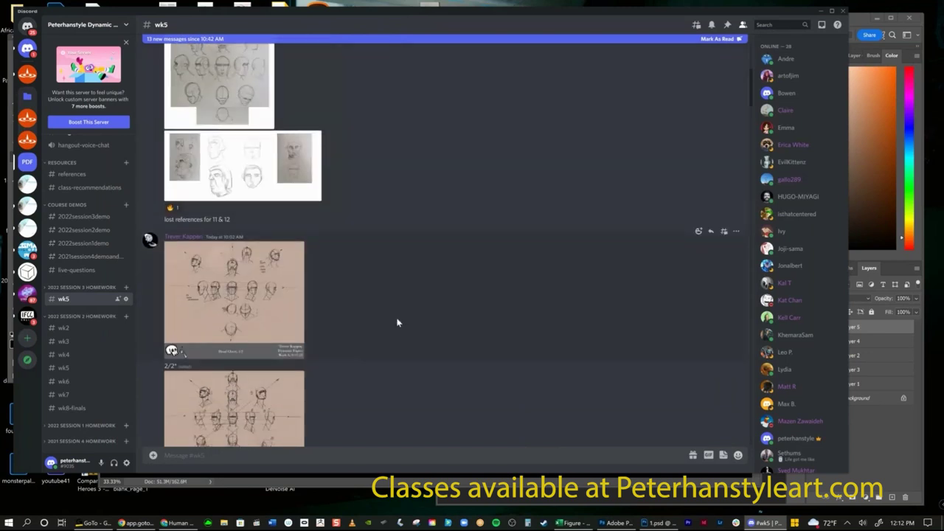
scroll(397, 325, down, 1)
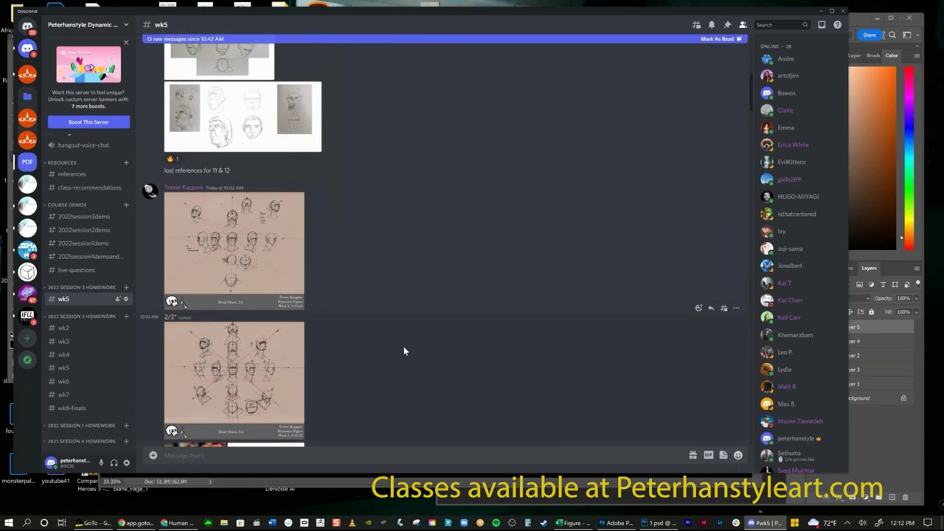
scroll(404, 345, down, 2)
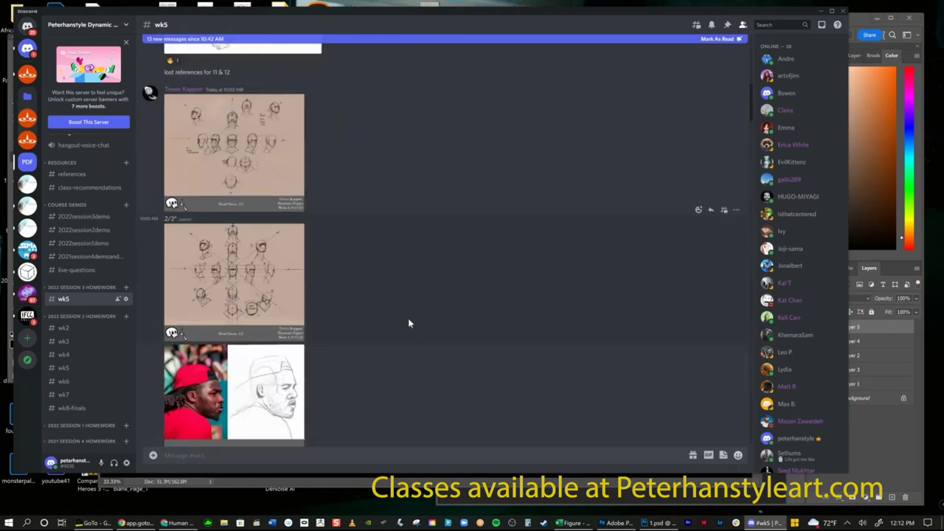
scroll(386, 339, up, 10)
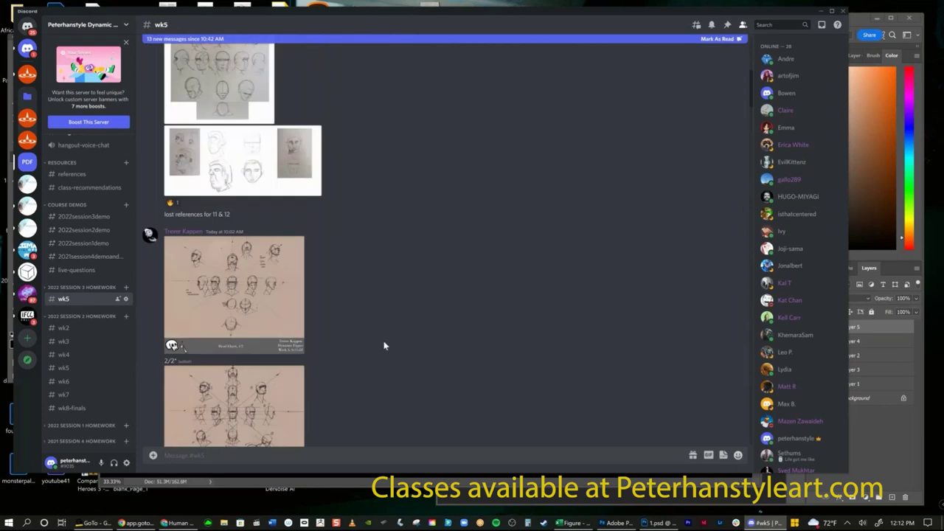